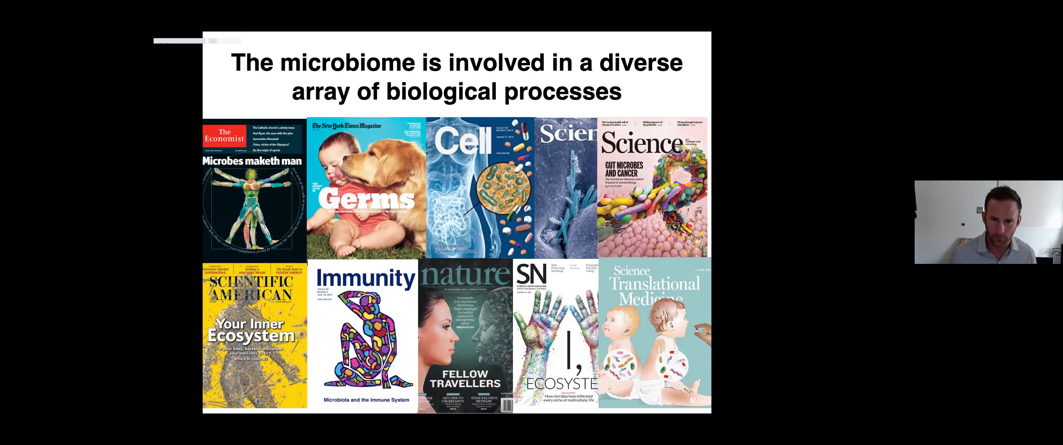
Step: Advance to the GEMS slide contrasting 22,567 ClinEpiDB participants with ~1000 MicrobiomeDB participants
key("Right")
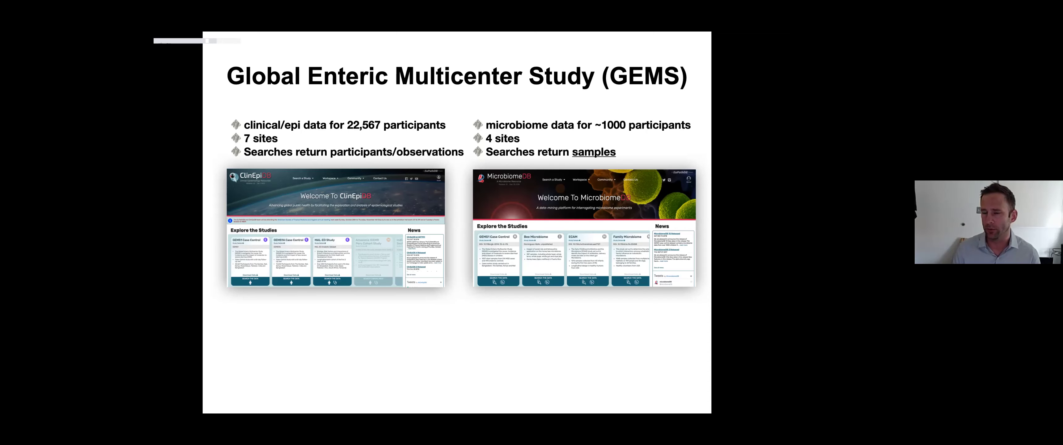
Step: Show the bracket and Current status points: consistent look, cross-site connections, shared datasets like MAL-ED
key("Right")
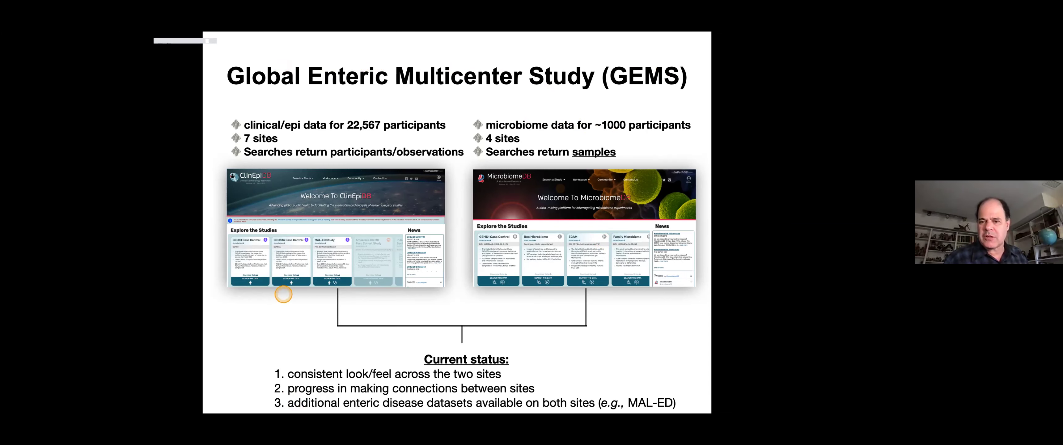
Step: Step to the pediatric enteric datasets table (2304 participants, 13 countries) and back to GEMS
key("Right")
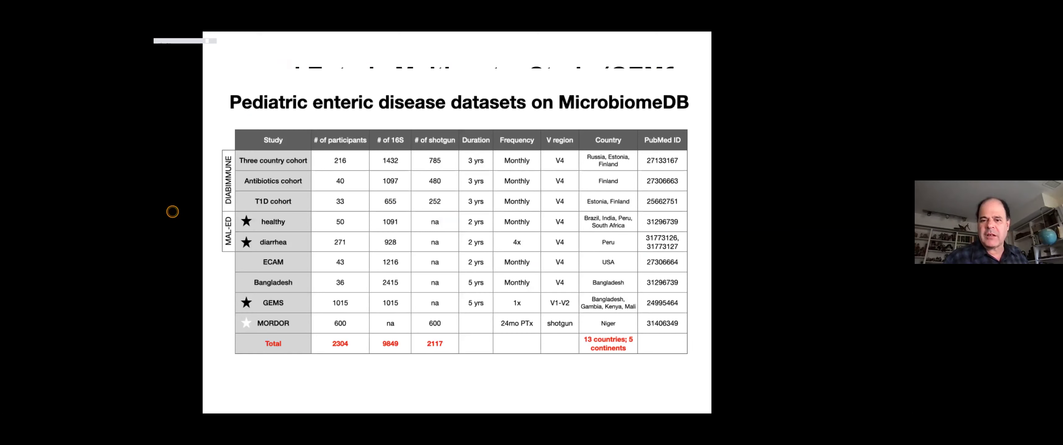
key("Left")
key("Right")
key("Right")
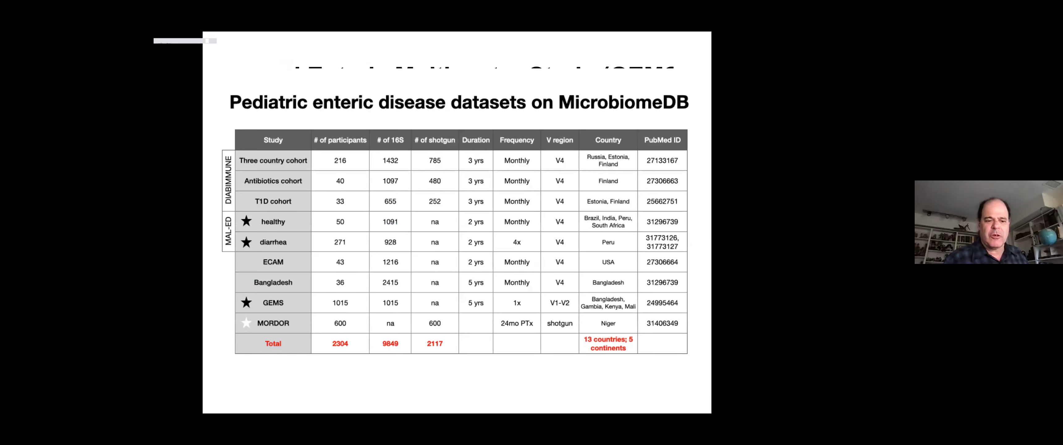
key("Left")
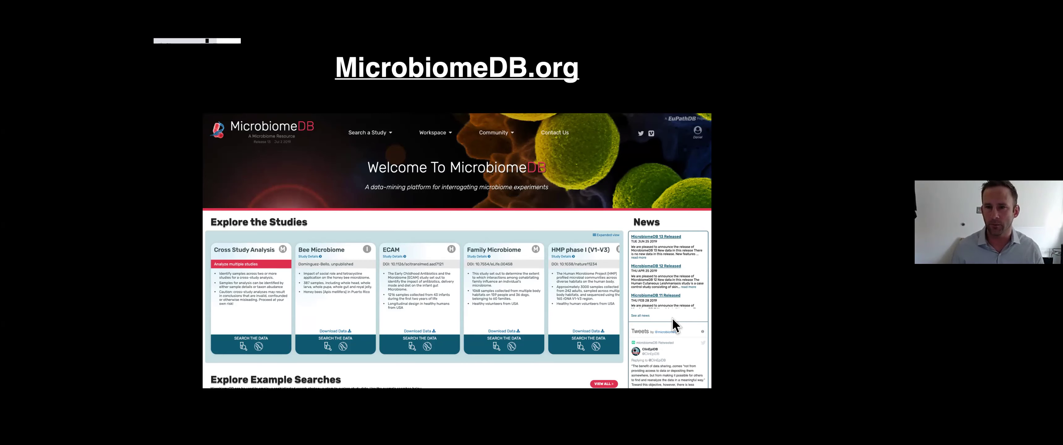
Step: Show the callout noting that a user's account login lets you save and share work
left_click(672, 319)
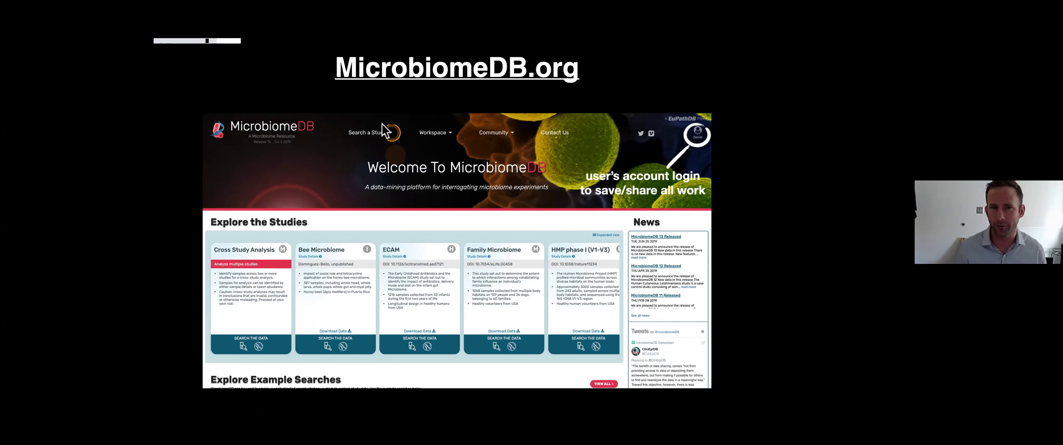
left_click(285, 49)
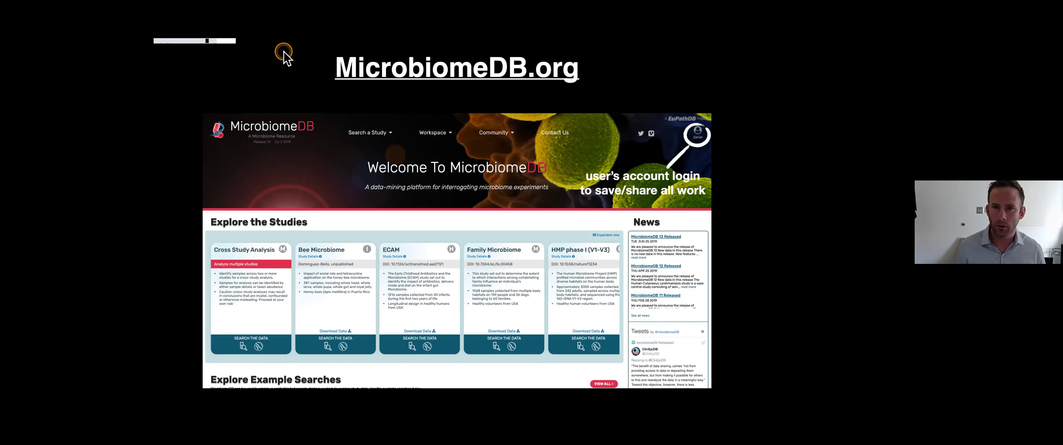
Step: Bring up the Video tutorials, about (Community) and Upload your own data (Workspace) callouts
left_click(346, 188)
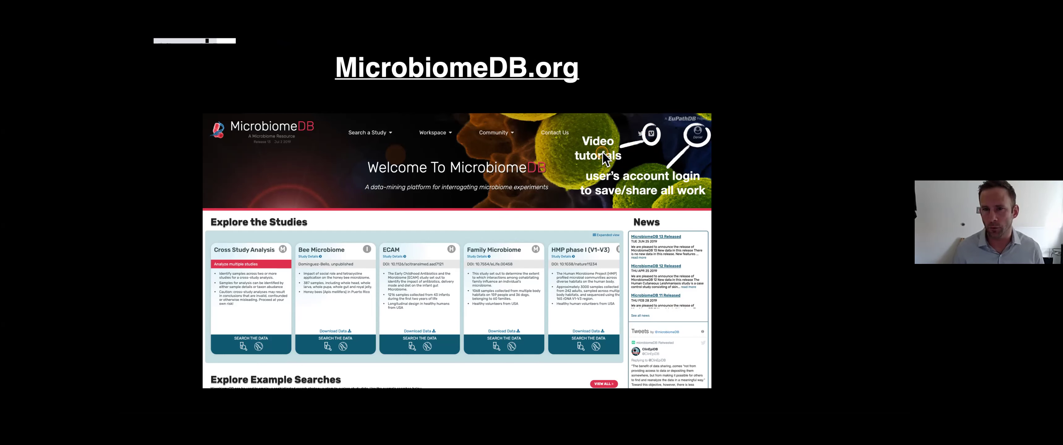
left_click(493, 132)
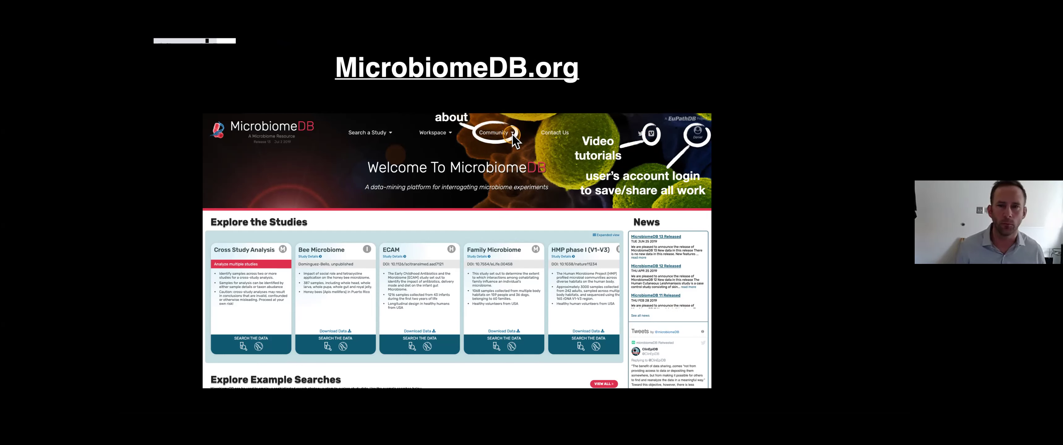
left_click(496, 148)
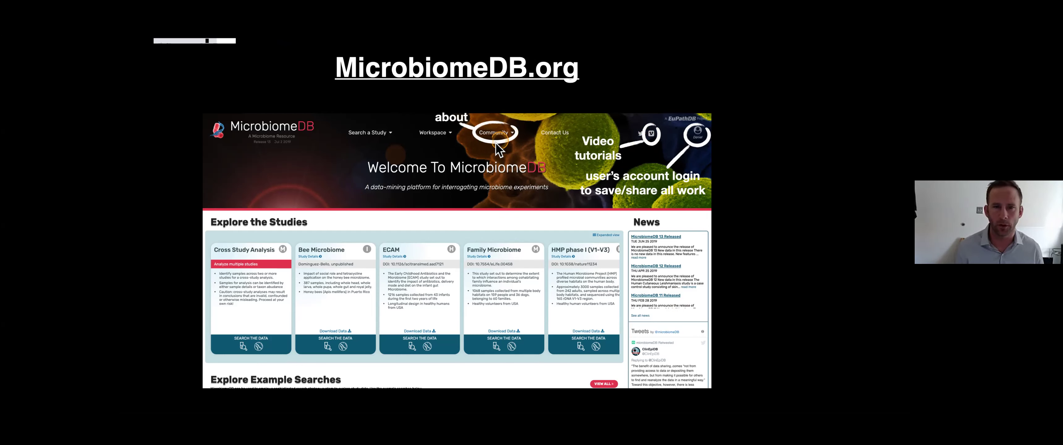
left_click(437, 142)
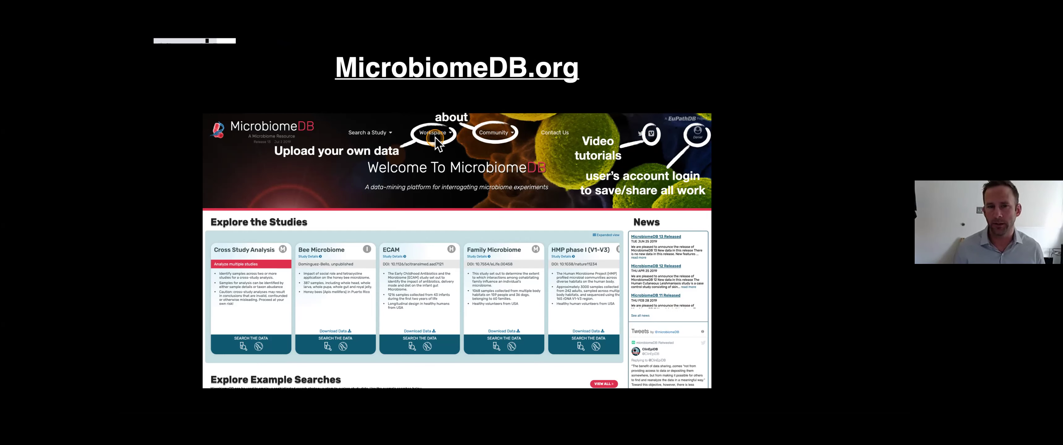
left_click(653, 136)
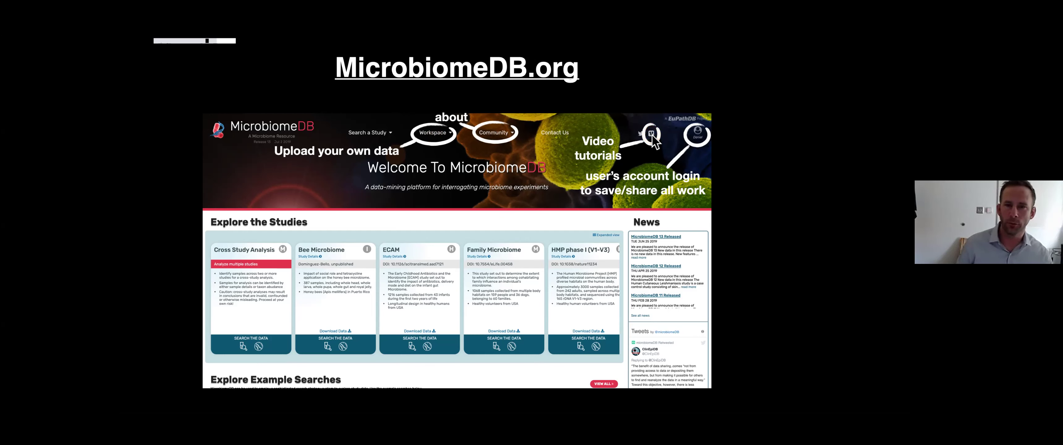
left_click(548, 277)
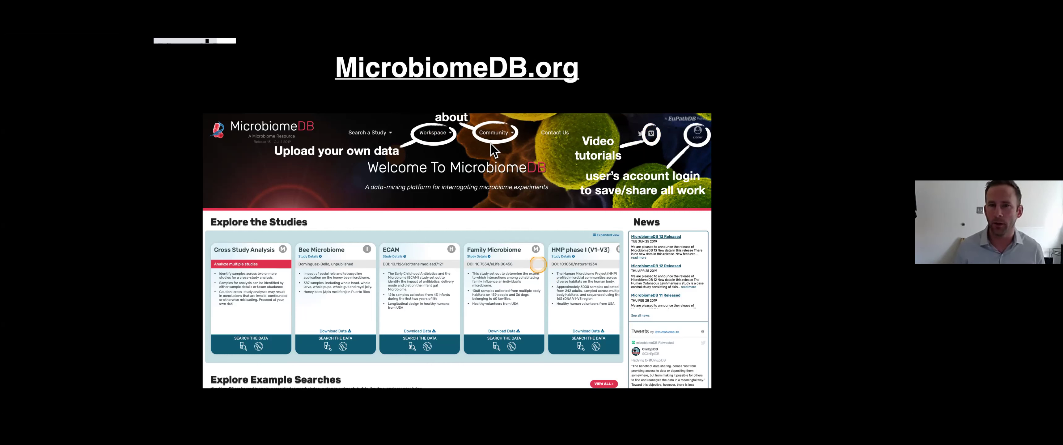
left_click(450, 132)
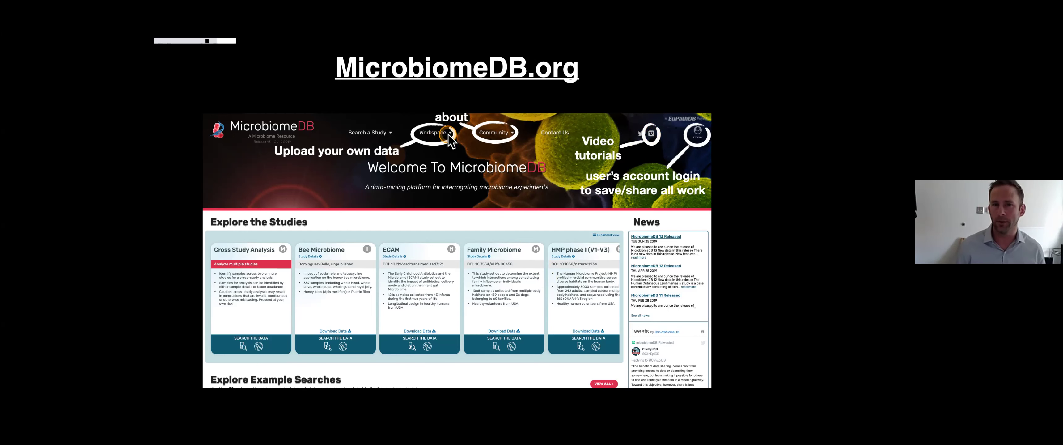
left_click(415, 136)
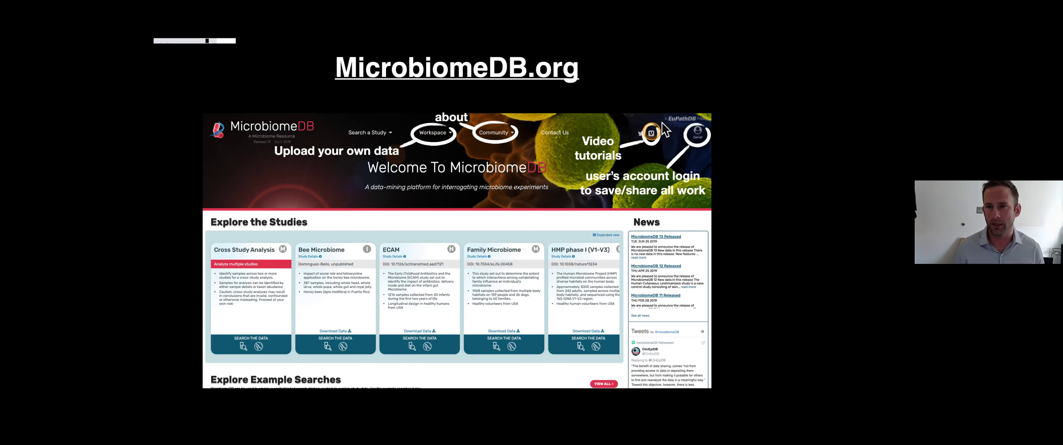
left_click(374, 190)
left_click(425, 138)
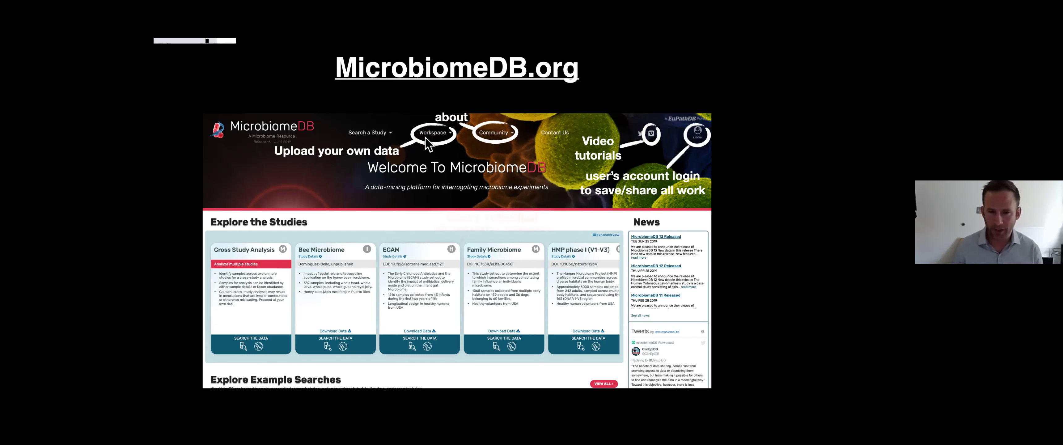
Step: Box the ECAM card as the way to query individual microbiome datasets
left_click(413, 227)
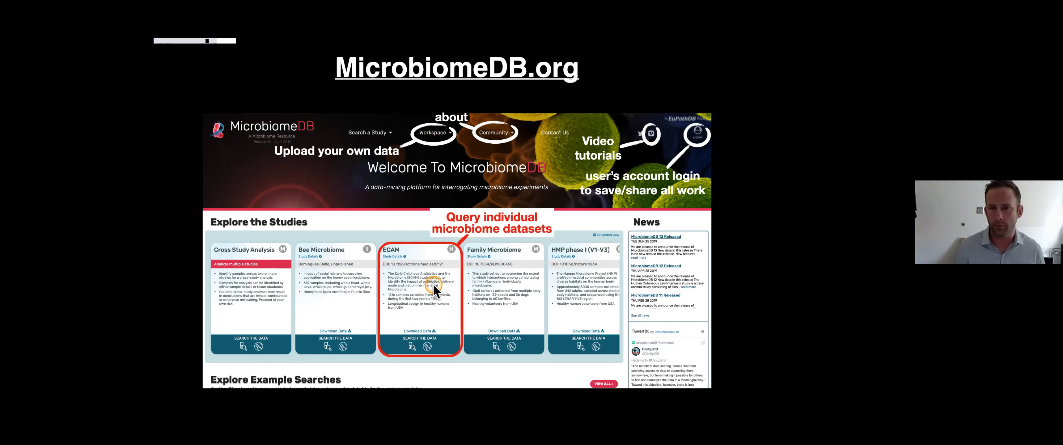
left_click(444, 234)
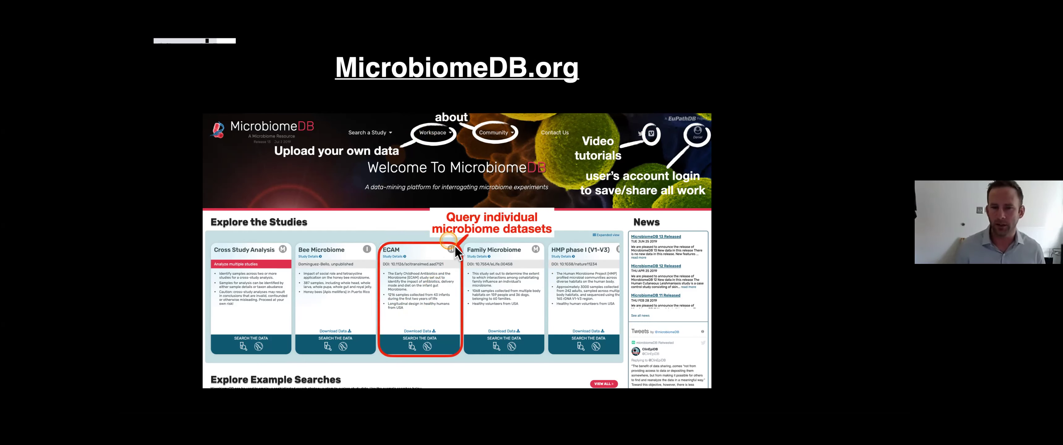
left_click(467, 219)
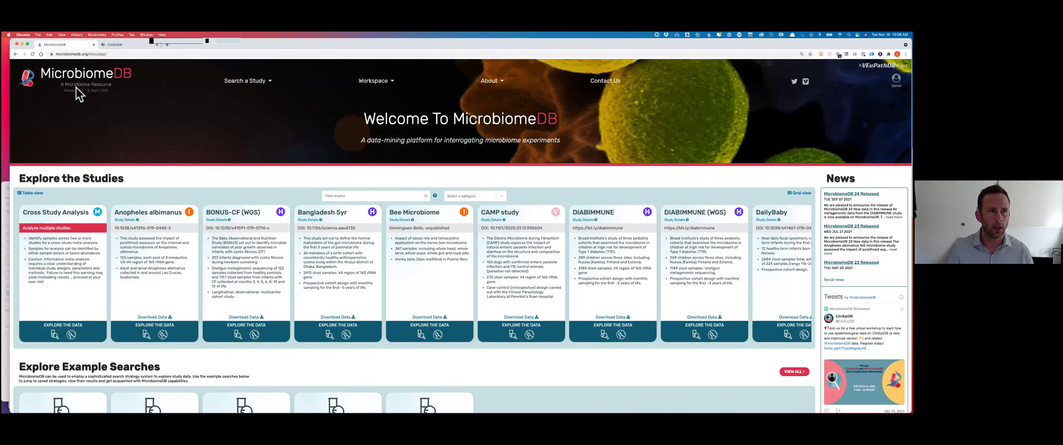
left_click(76, 88)
left_click(66, 54)
left_click_drag(68, 54, 82, 54)
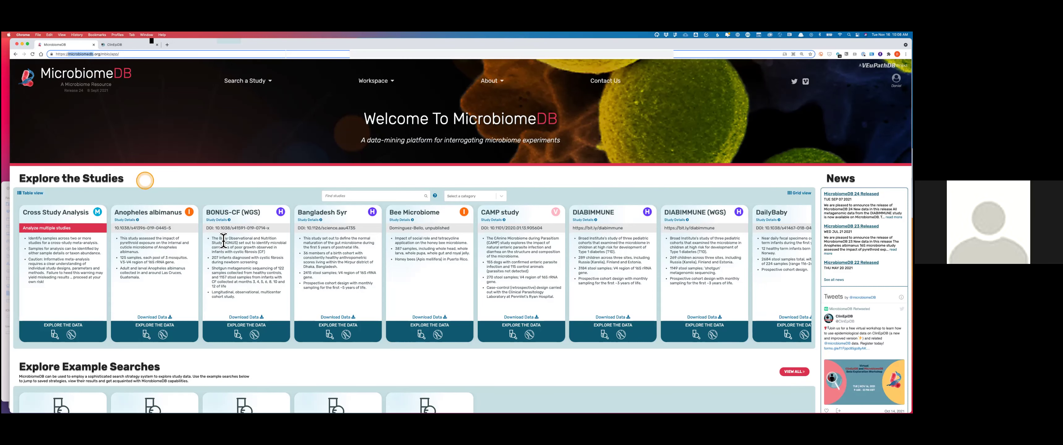
Step: Scroll sideways through the study cards from Bee Microbiome to GEMS1 Case Control
scroll(223, 239, "right", 2)
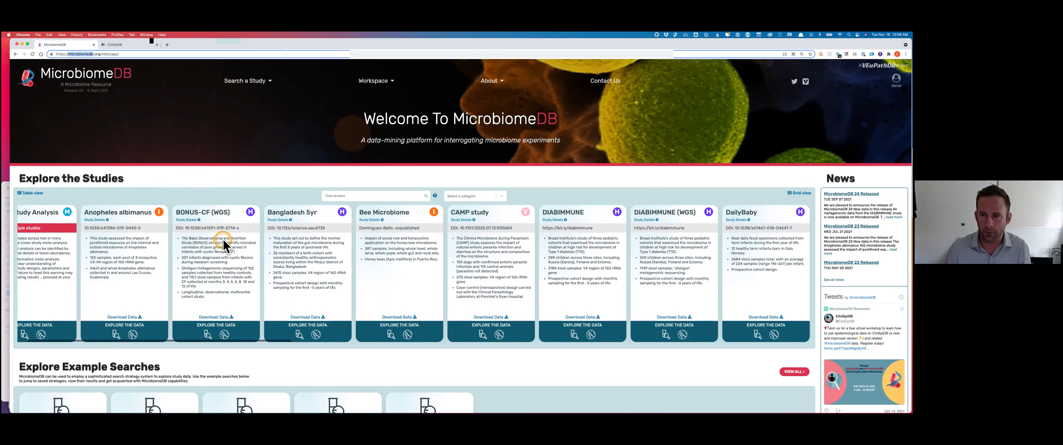
scroll(223, 240, "right", 2)
scroll(223, 239, "right", 2)
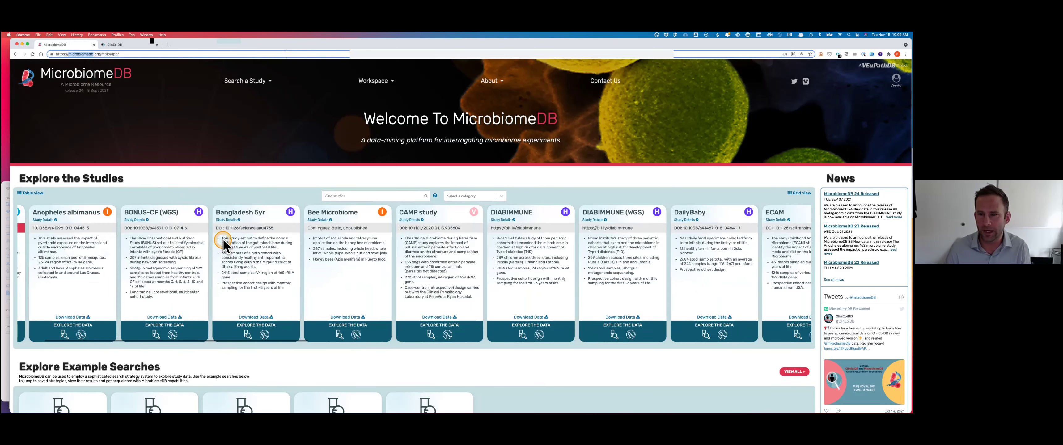
scroll(223, 240, "right", 2)
scroll(223, 240, "right", 10)
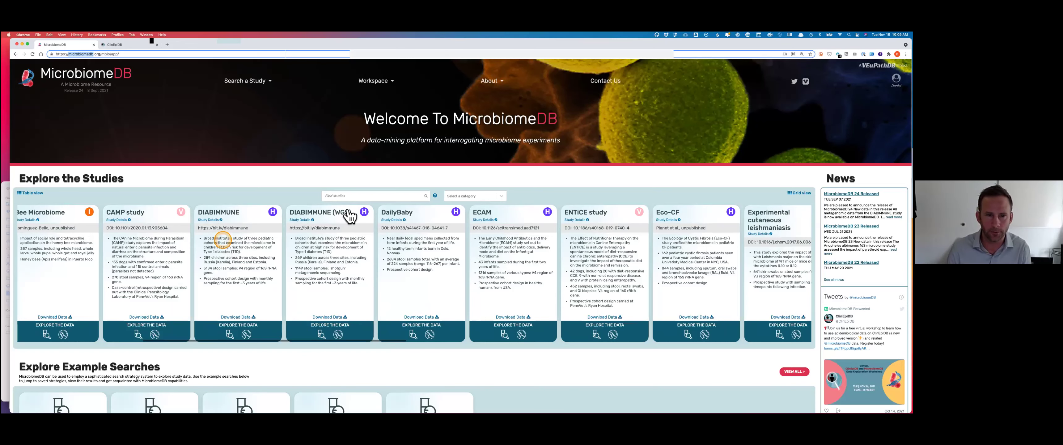
scroll(346, 204, "right", 8)
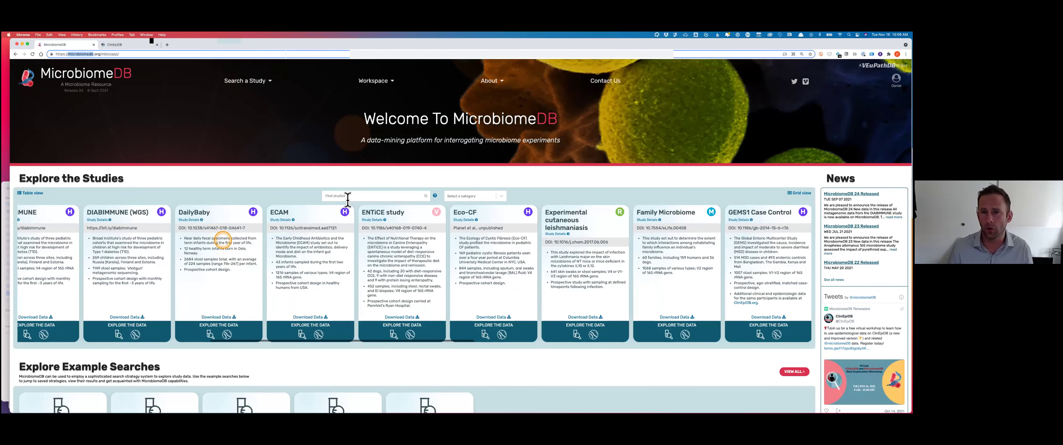
scroll(223, 239, "right", 2)
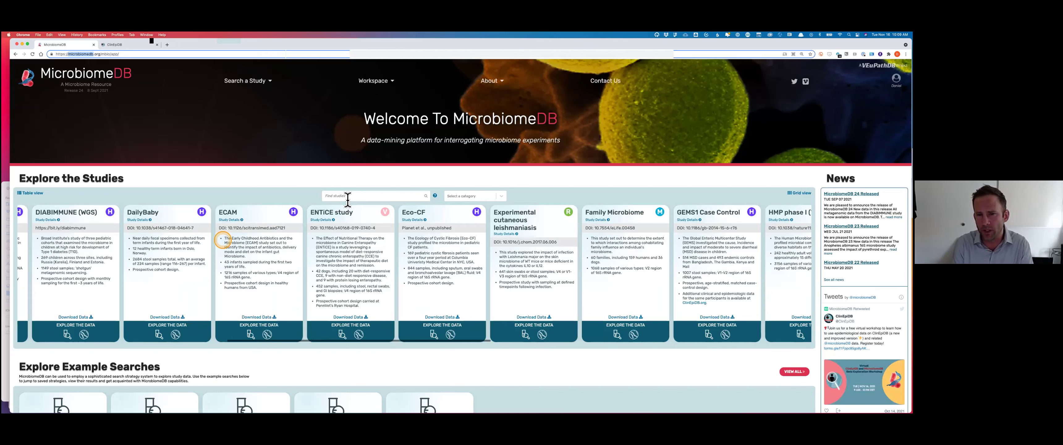
scroll(347, 199, "left", 10)
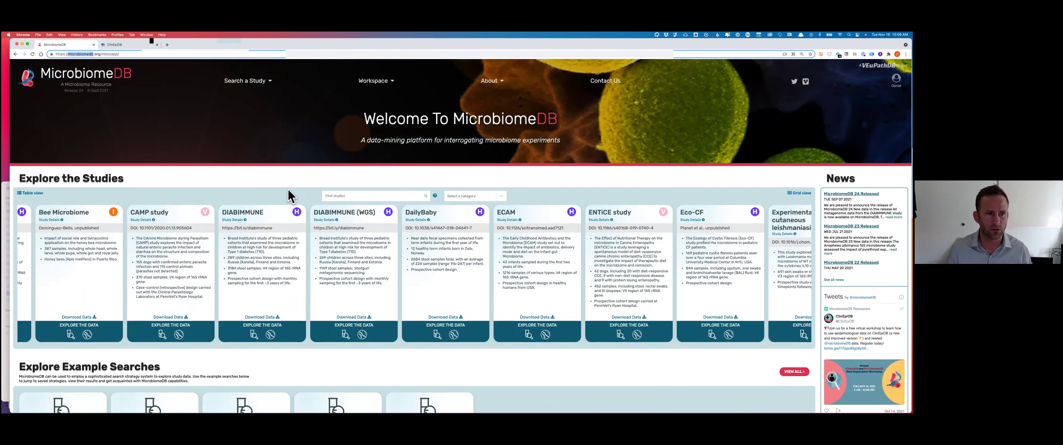
Step: Filter the study list by 'GEMS' so only the GEMS1 Case Control card remains
type("GEMS")
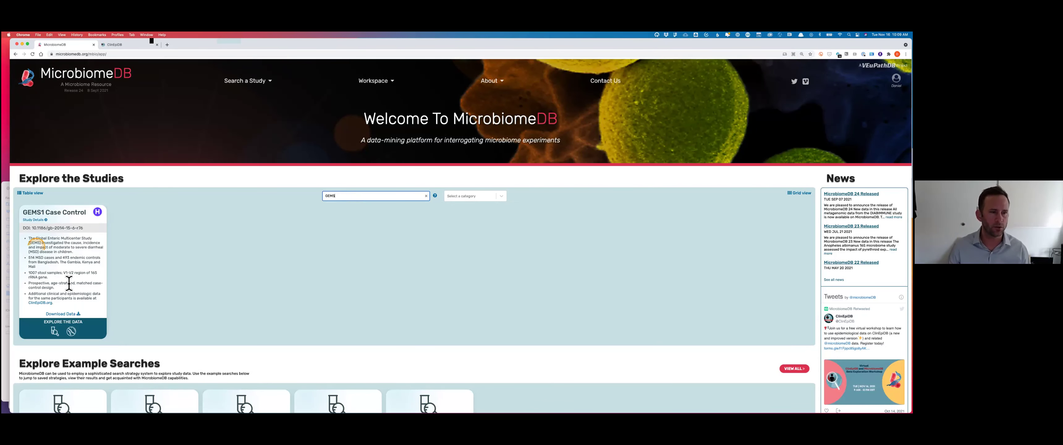
left_click(58, 283)
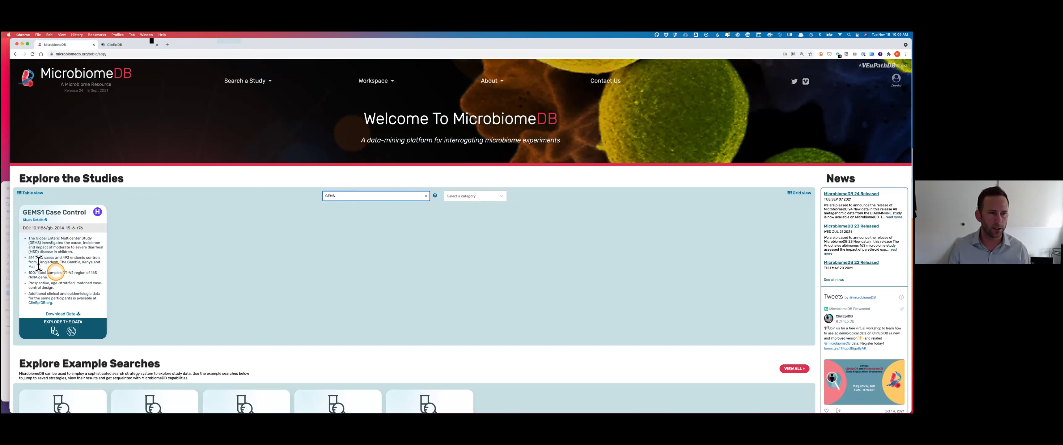
left_click(31, 257)
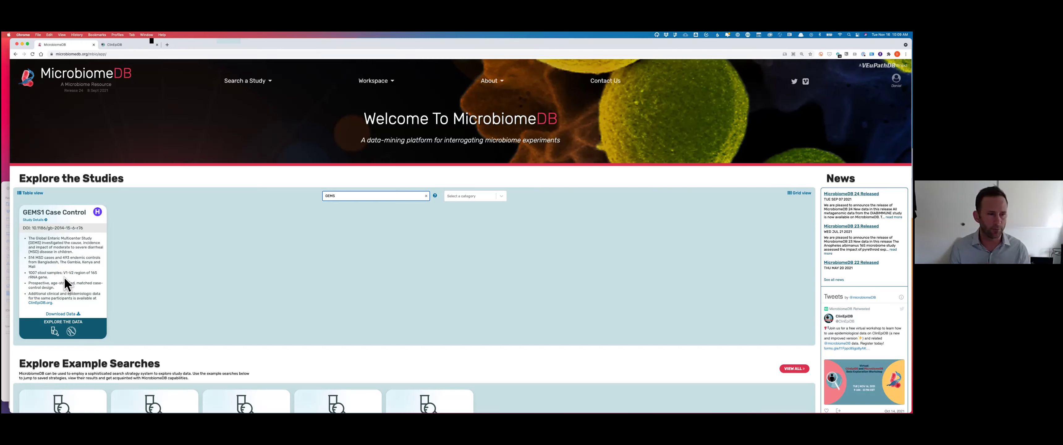
left_click(58, 333)
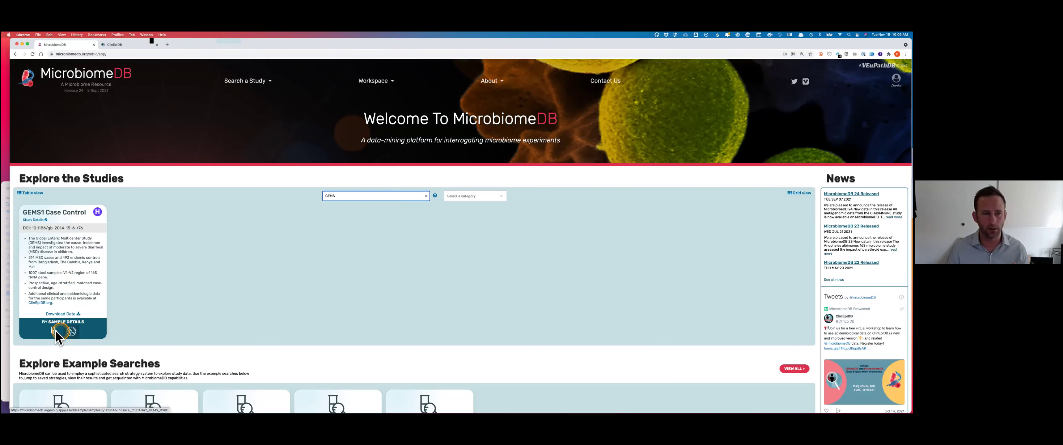
Step: Open GEMS1 Case Control sample details and remove the Case or control subject and Country filters
left_click(58, 336)
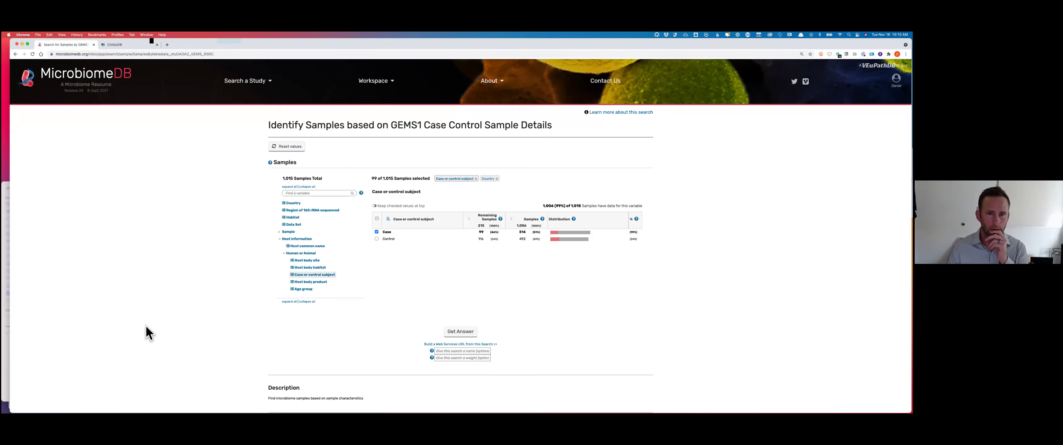
left_click(146, 326)
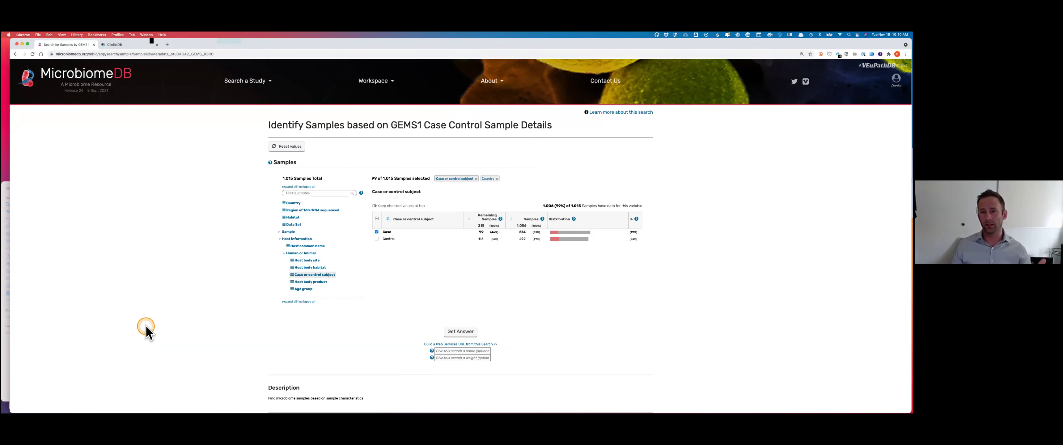
left_click(475, 179)
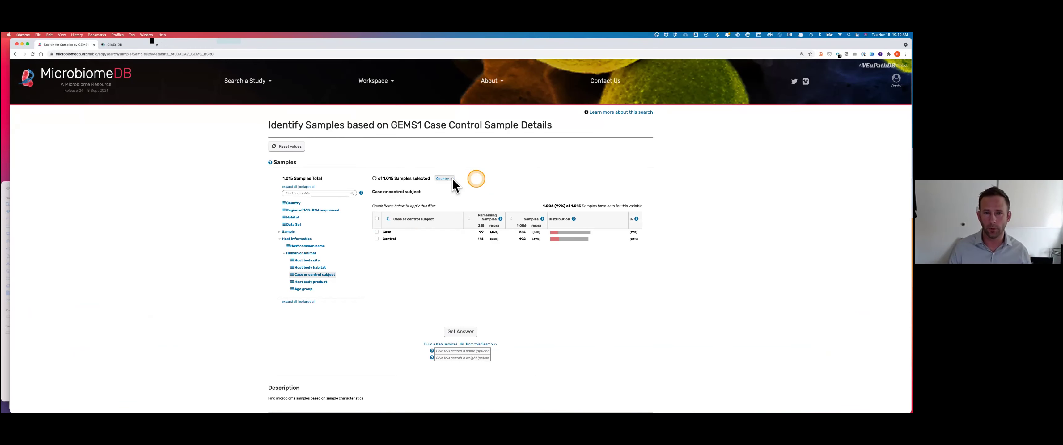
left_click(452, 178)
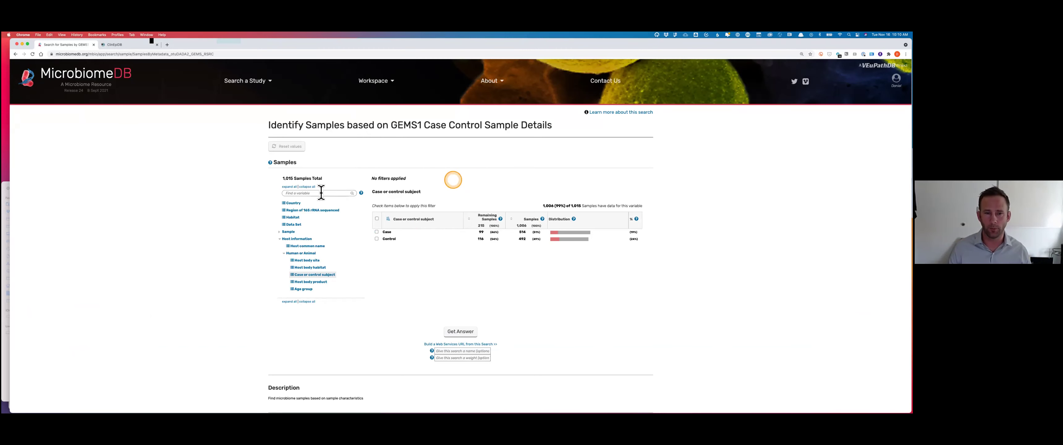
left_click(370, 168)
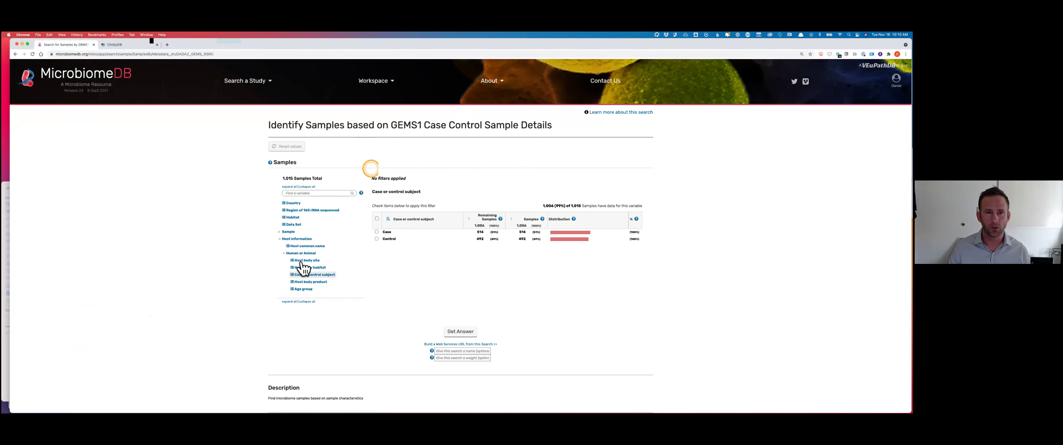
left_click(302, 208)
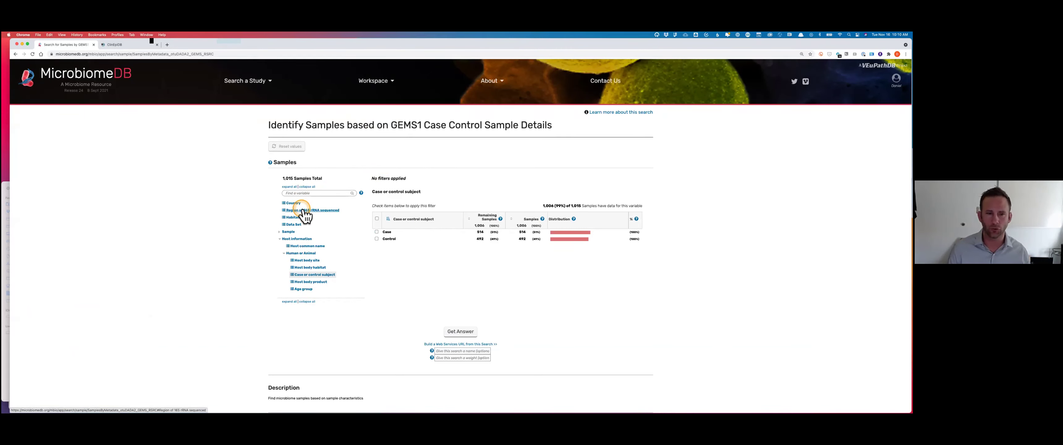
left_click(306, 195)
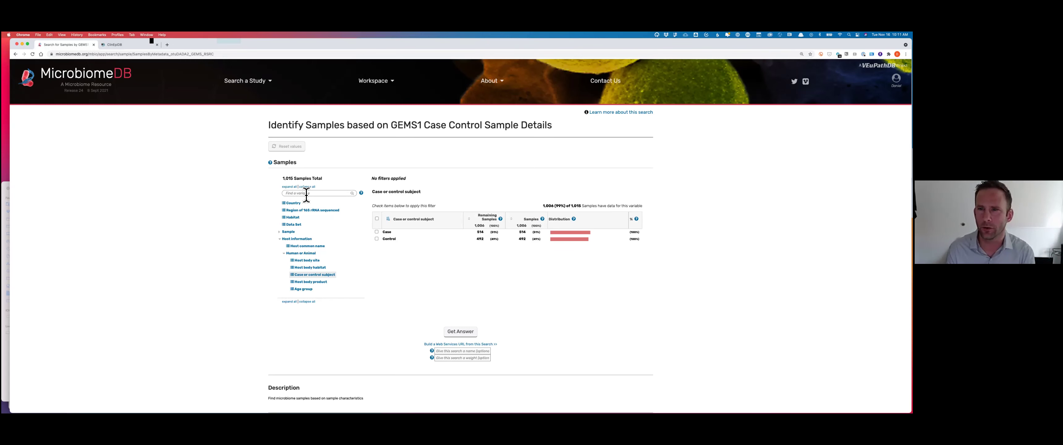
Step: Display the Age group breakdown of the 1,016 GEMS1 samples
left_click(668, 47)
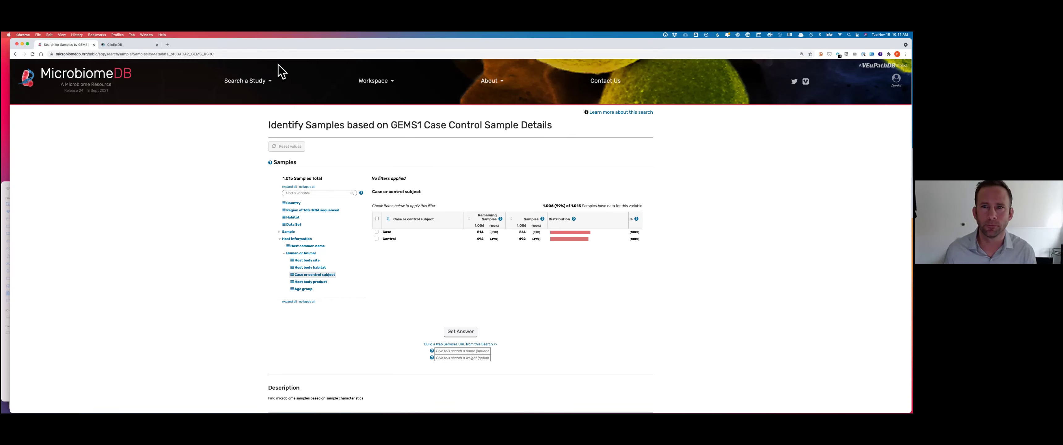
left_click(442, 324)
left_click(310, 191)
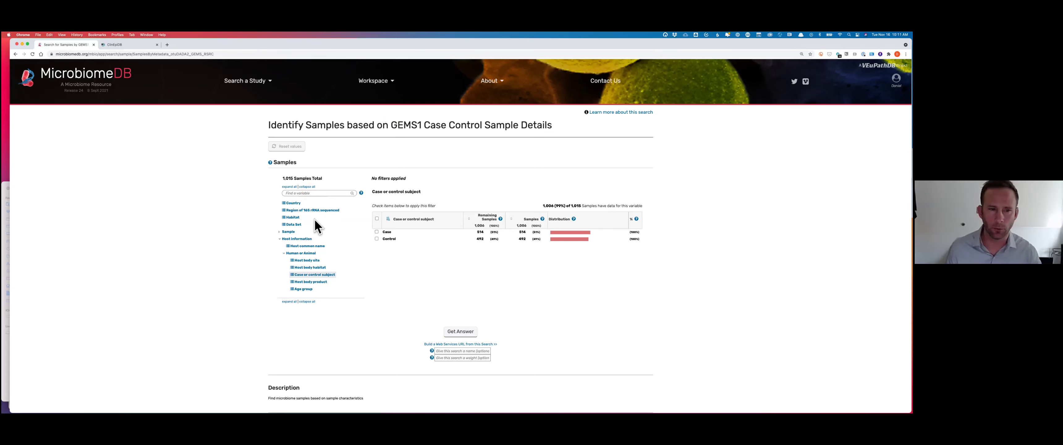
left_click(307, 272)
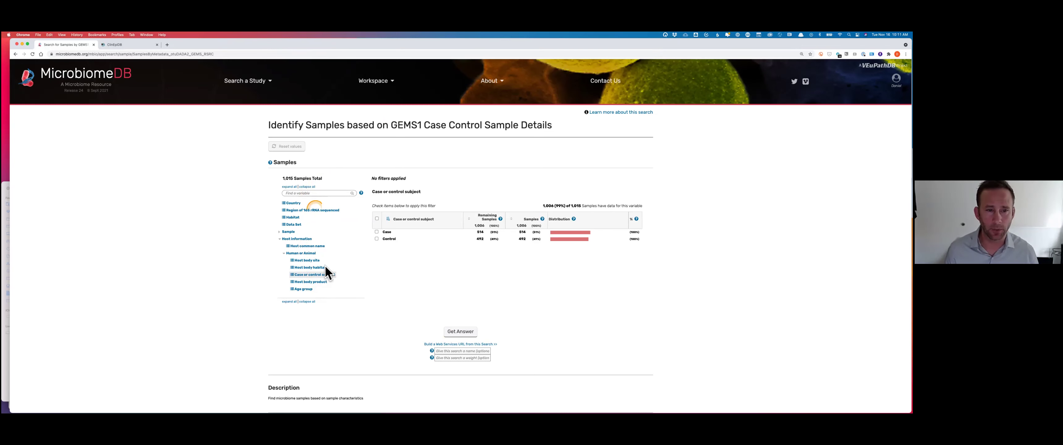
left_click(304, 289)
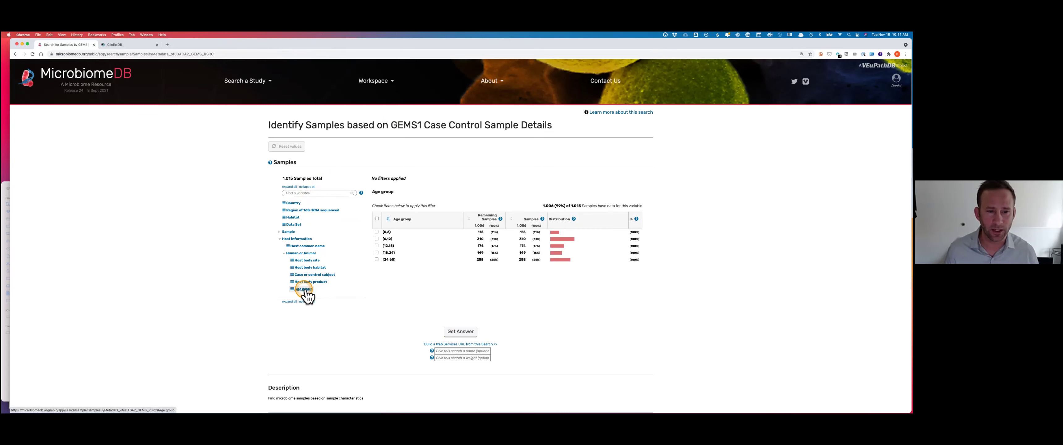
Step: View the Host body habitat, Host body site, Case or control subject and Country breakdowns
left_click(388, 258)
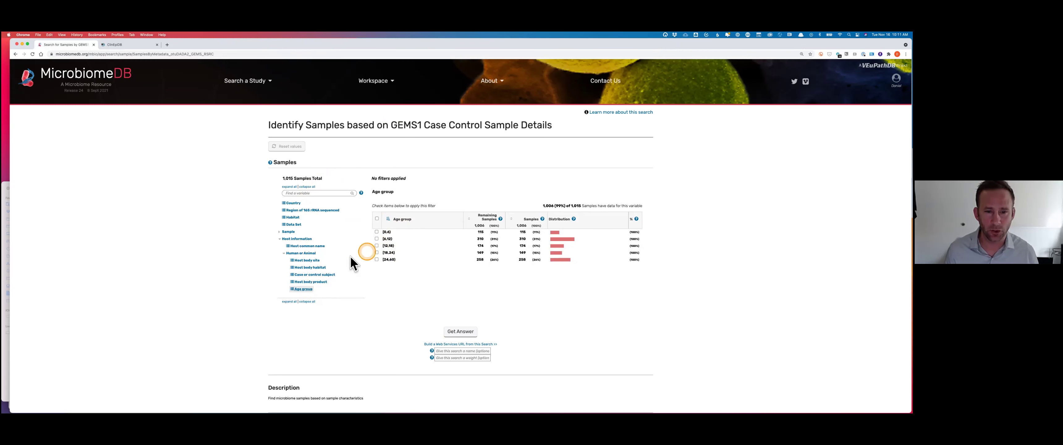
left_click(310, 267)
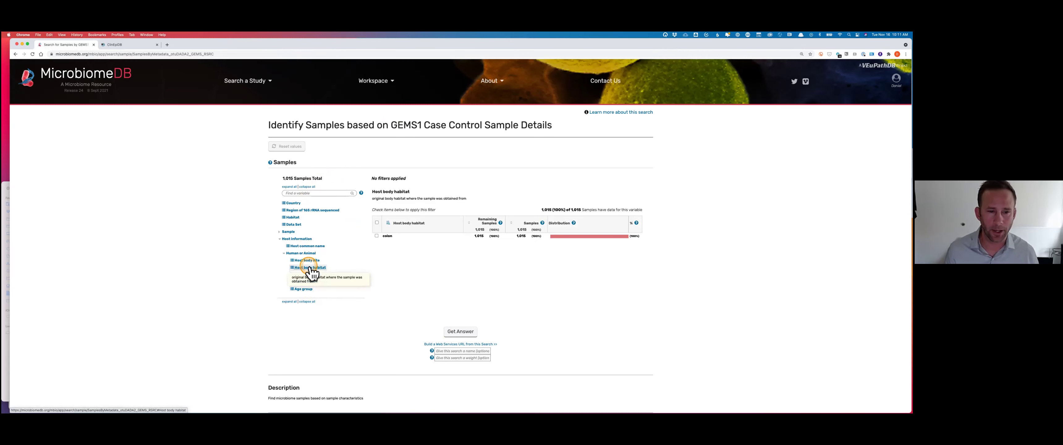
left_click(313, 261)
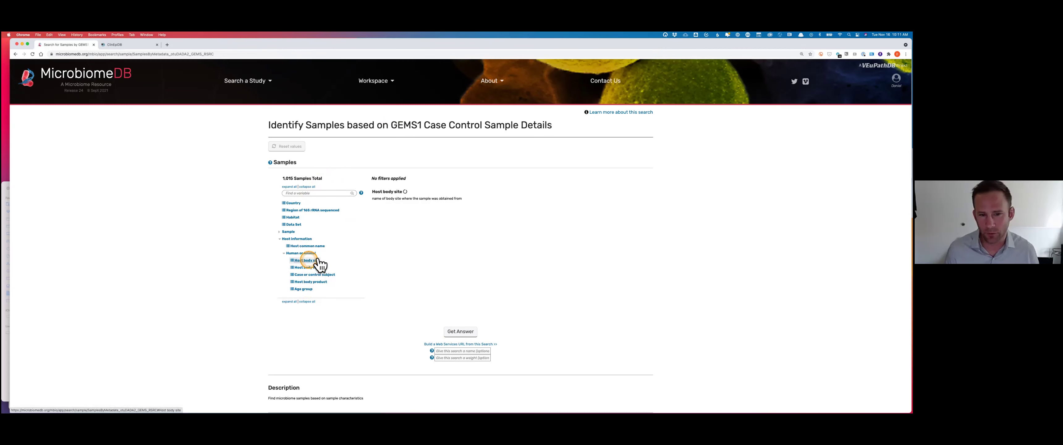
left_click(315, 275)
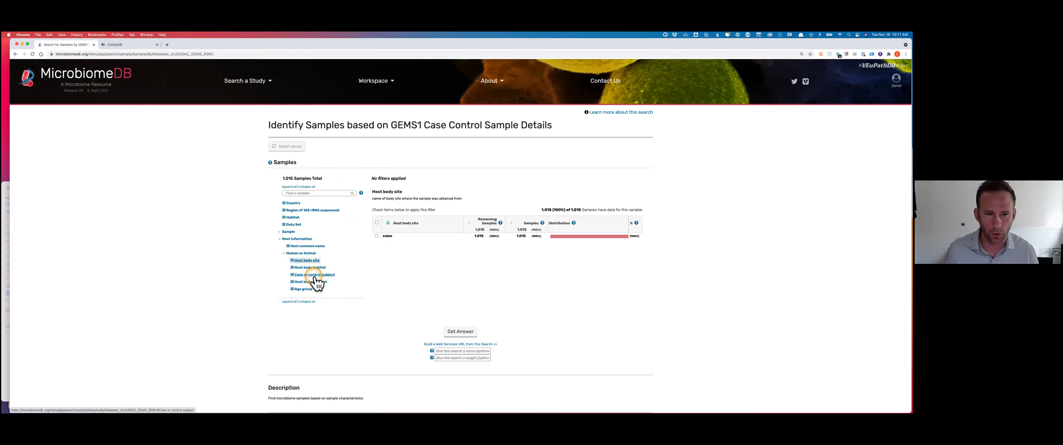
left_click(390, 265)
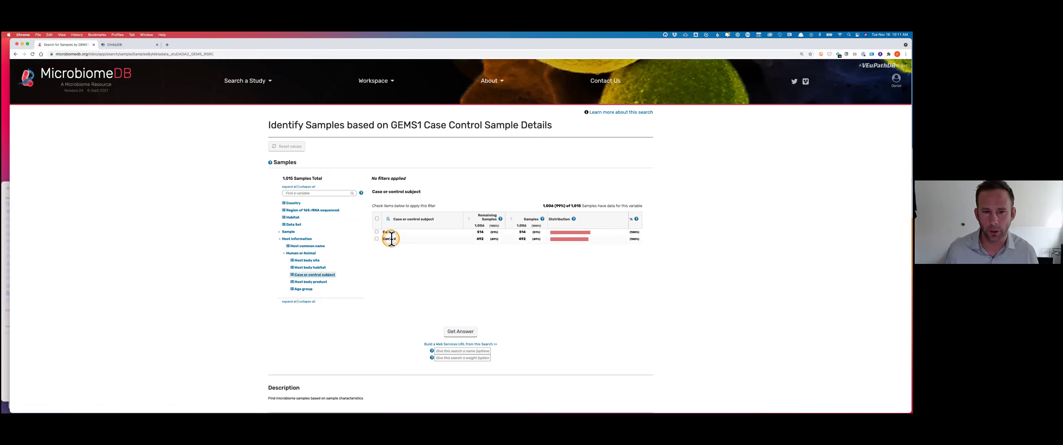
left_click(295, 203)
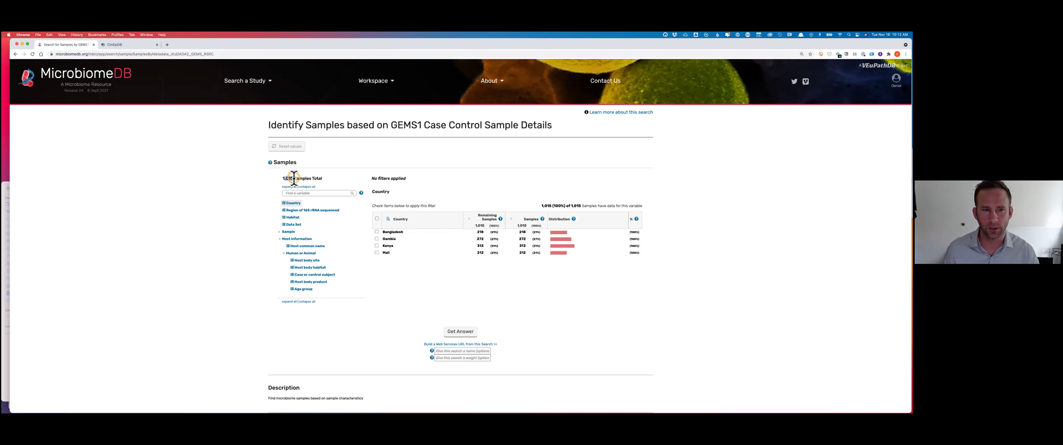
double_click(287, 178)
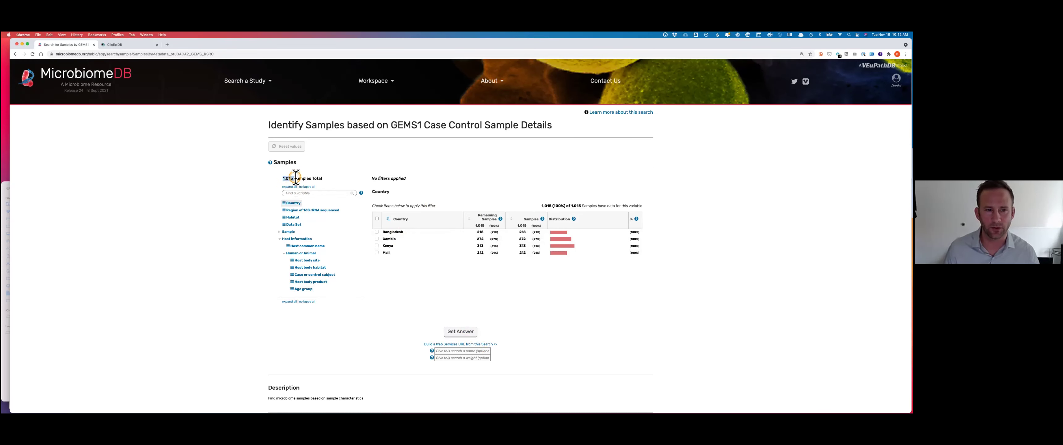
left_click(462, 332)
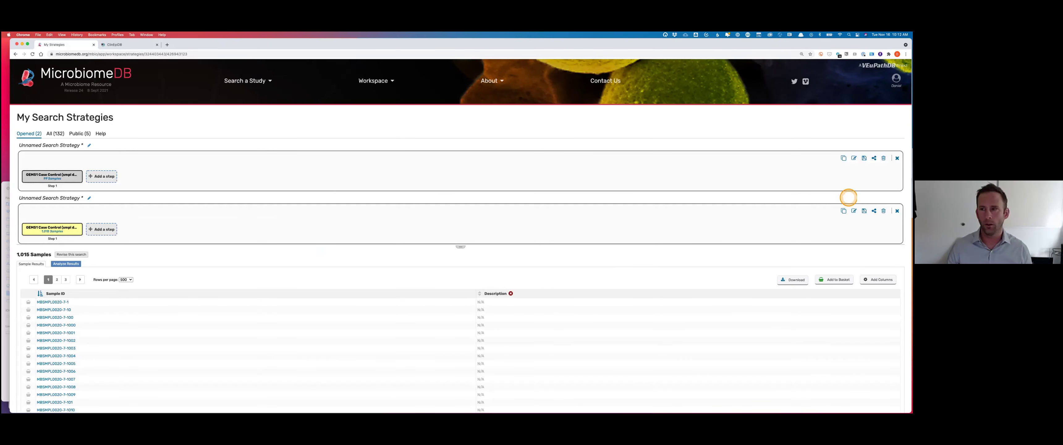
left_click(897, 158)
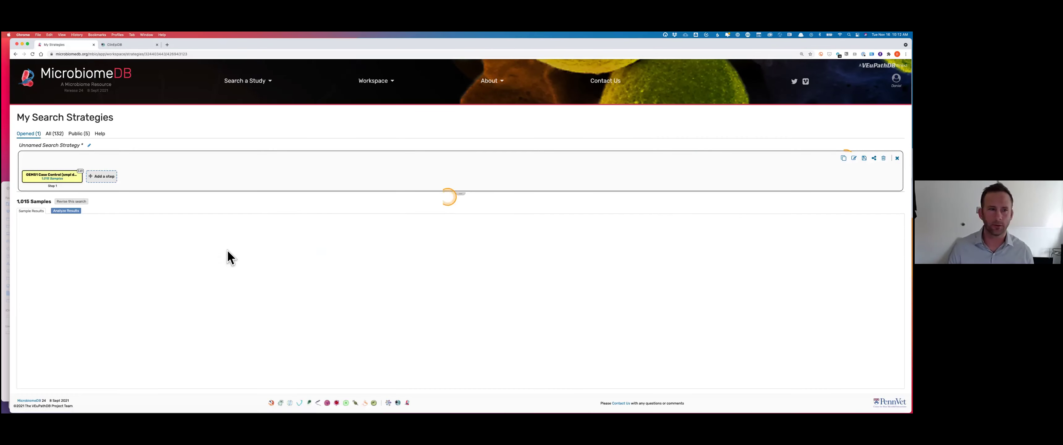
left_click(172, 231)
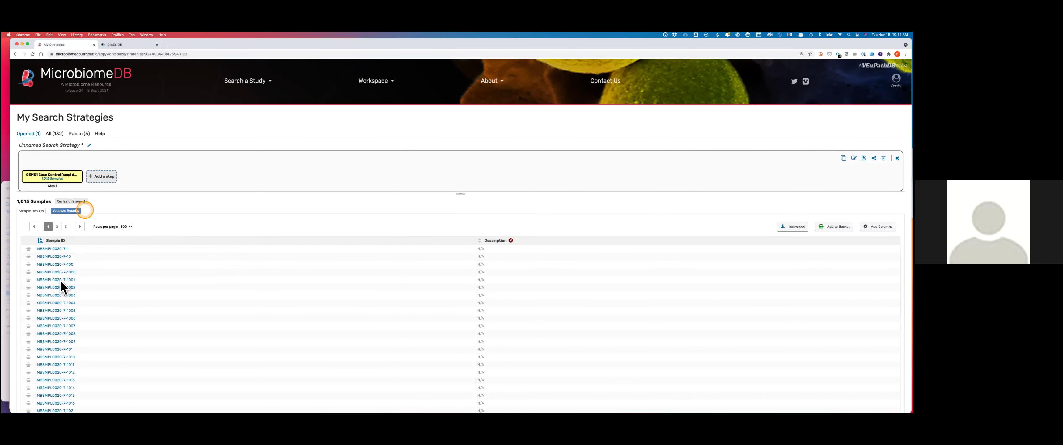
left_click(63, 349)
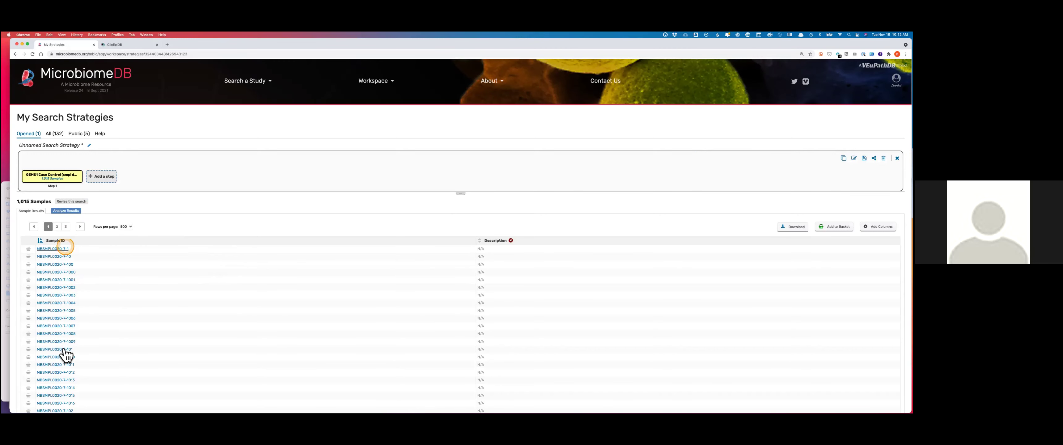
Step: Open the record for sample MBSMPL0020-7-1002 and browse through its page
left_click(60, 286)
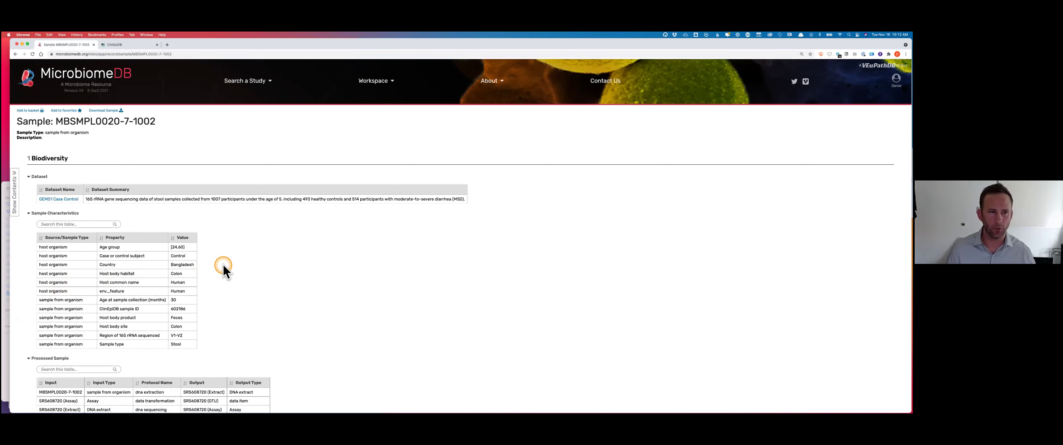
scroll(223, 264, "down", 1)
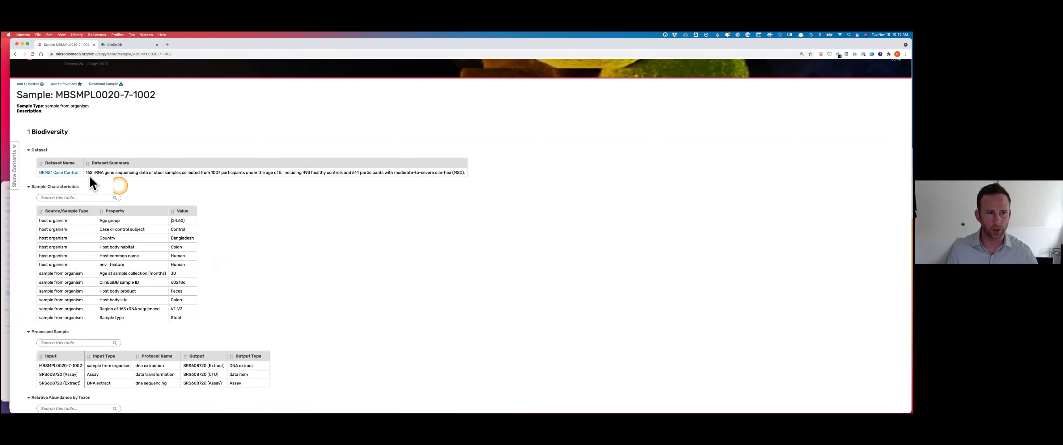
left_click(119, 185)
left_click(146, 232)
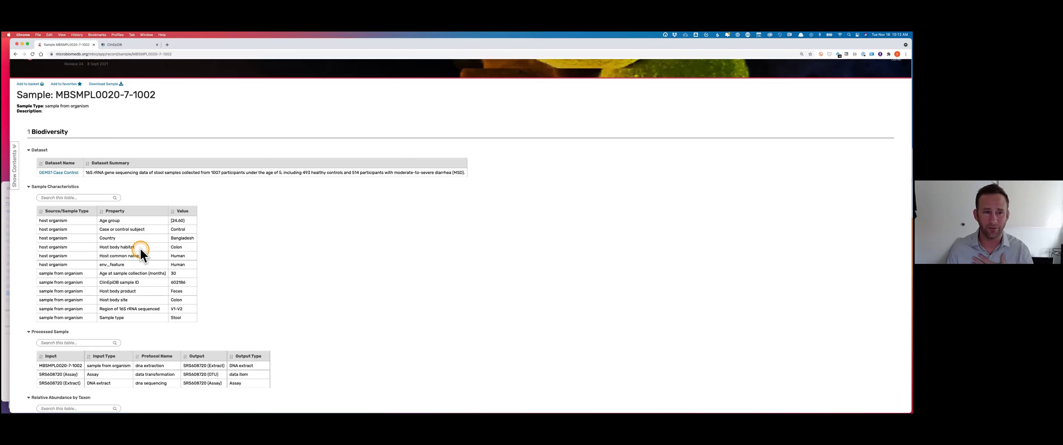
scroll(140, 250, "down", 3)
scroll(140, 249, "down", 2)
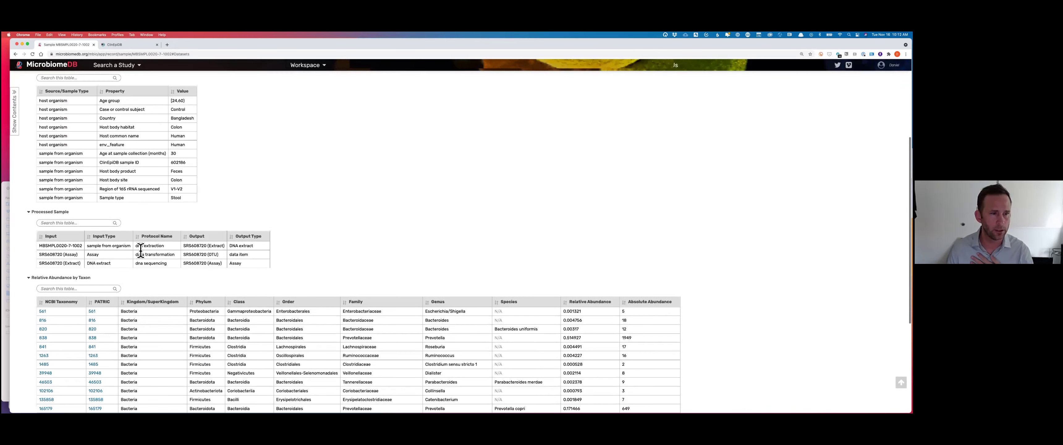
left_click(142, 247)
scroll(487, 245, "down", 3)
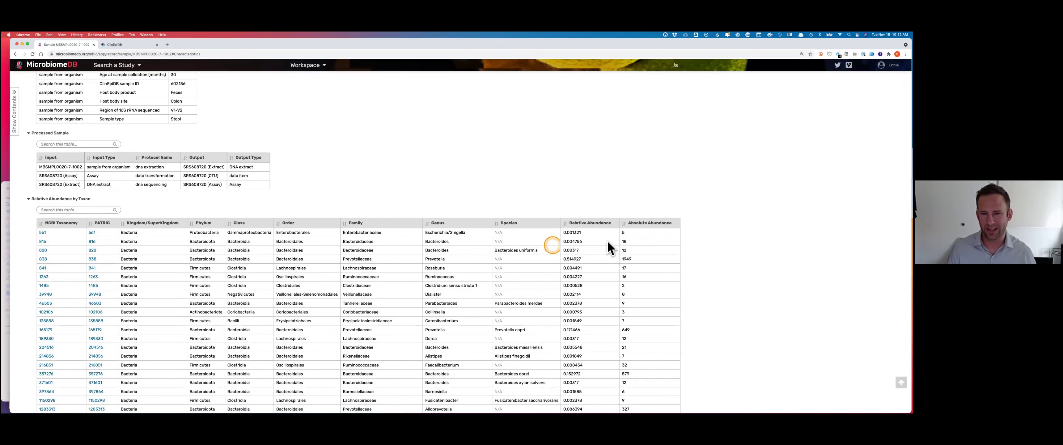
left_click(592, 235)
left_click(567, 223)
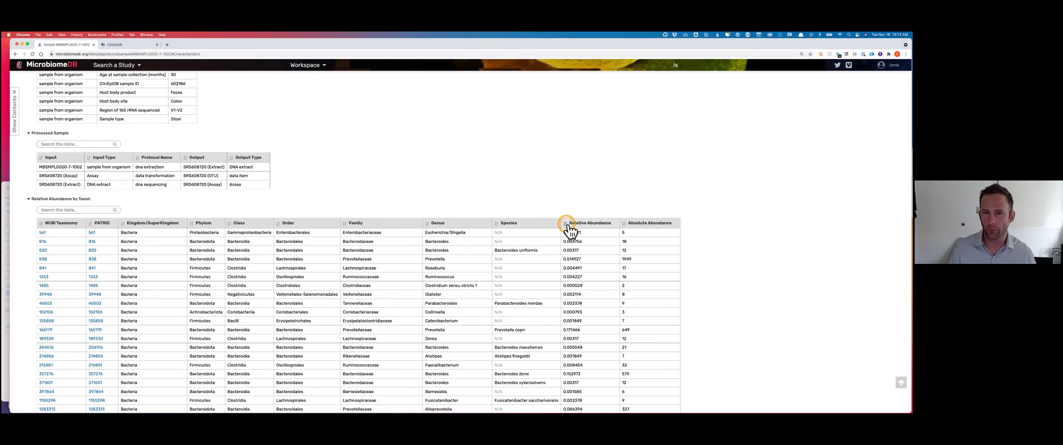
left_click(362, 210)
scroll(362, 210, "up", 3)
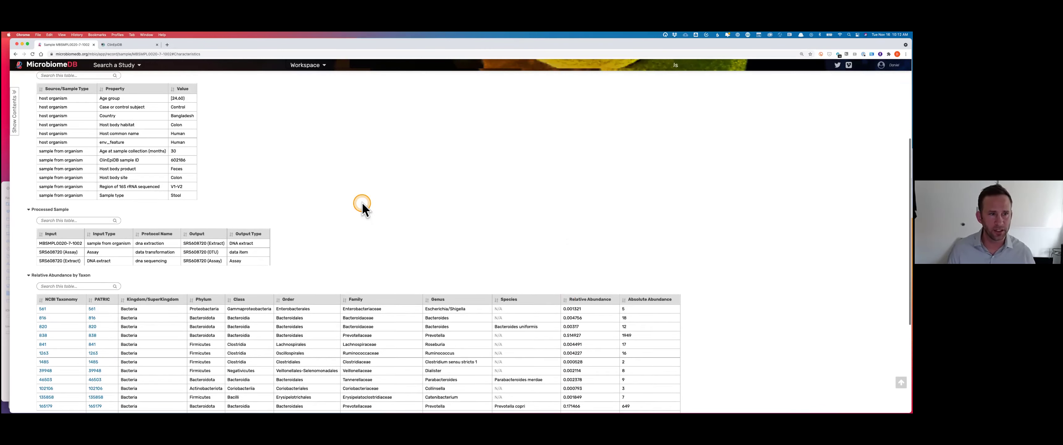
Step: Review the Sample Characteristics: age at collection 30, a Control subject, from Bangladesh
left_click(192, 172)
left_click(175, 153)
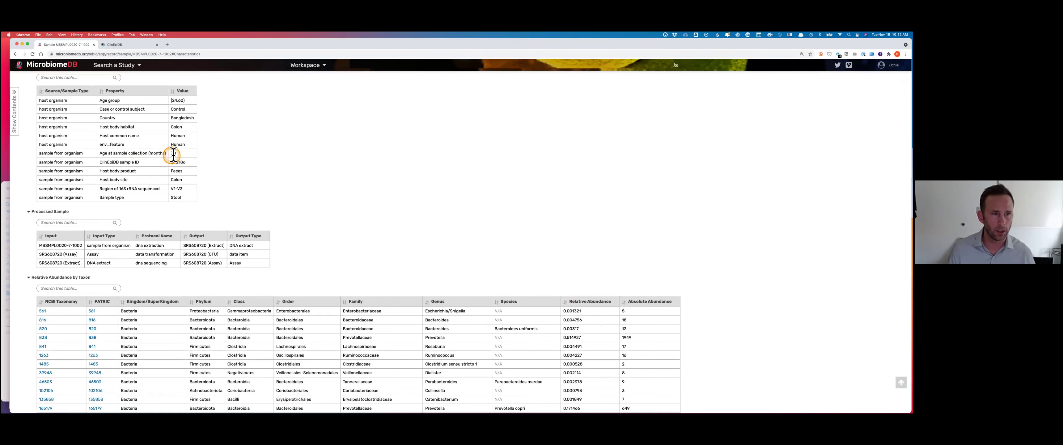
double_click(177, 109)
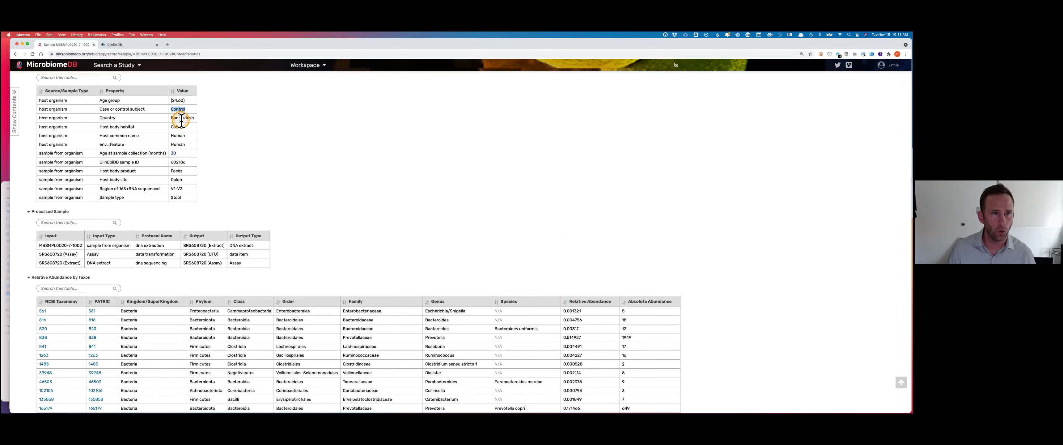
double_click(181, 119)
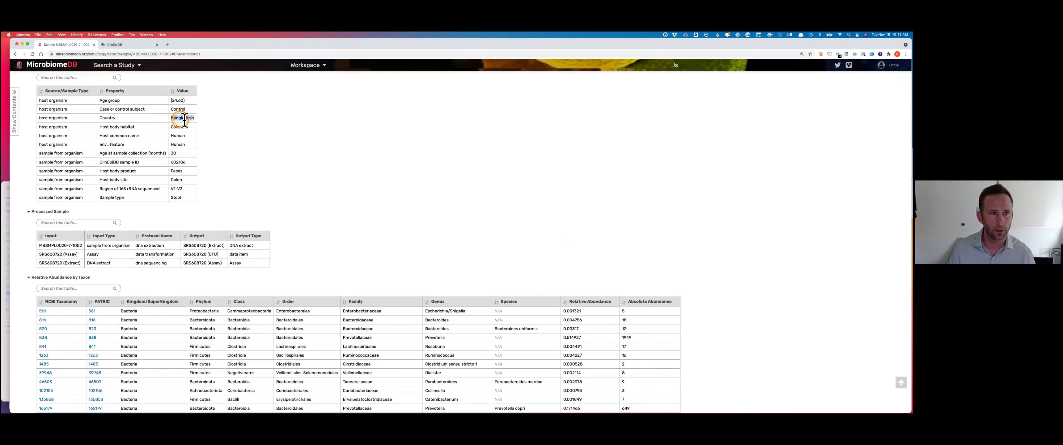
Step: Sort the taxon table by Relative Abundance so the most abundant taxa come first
left_click(319, 214)
scroll(320, 216, "down", 5)
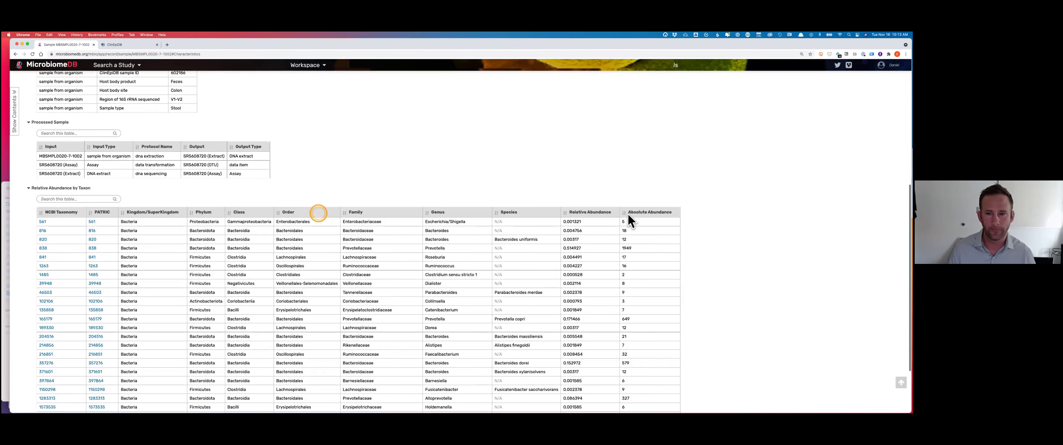
left_click(572, 202)
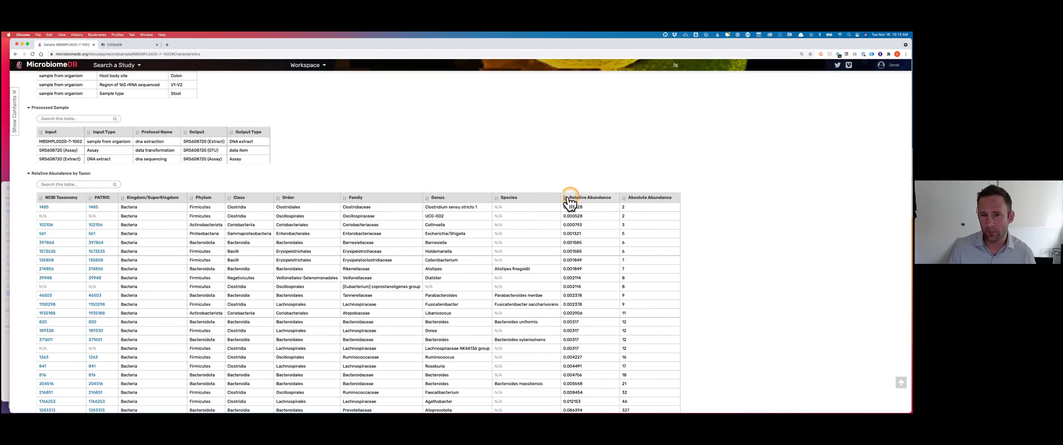
left_click(579, 200)
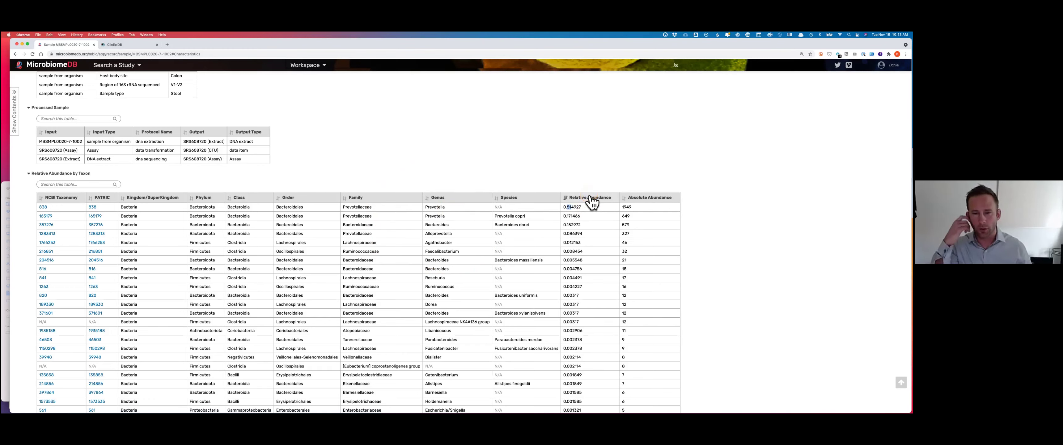
left_click(514, 269)
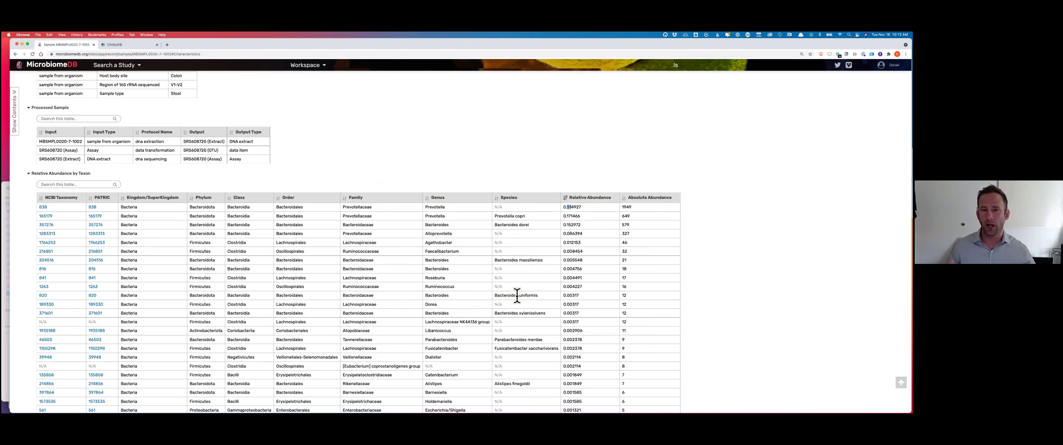
left_click(234, 148)
Step: Go back to the 1,015-sample GEMS1 strategy results and show its Analyze Results tool tiles
scroll(210, 145, "up", 2)
scroll(208, 143, "up", 3)
key("super+bracketleft")
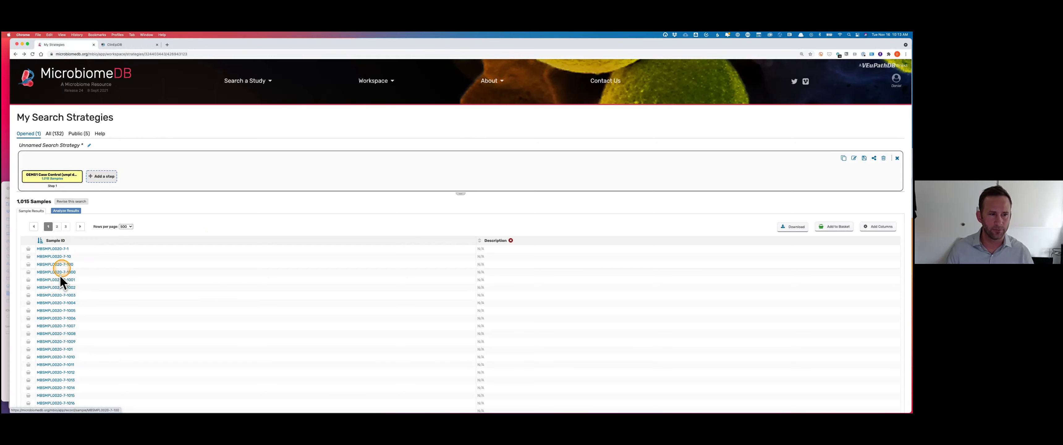
left_click(71, 211)
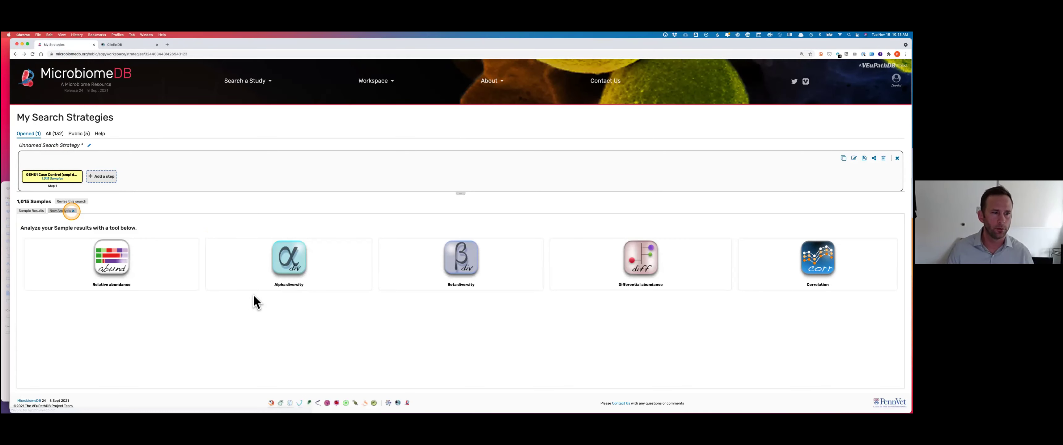
left_click(253, 295)
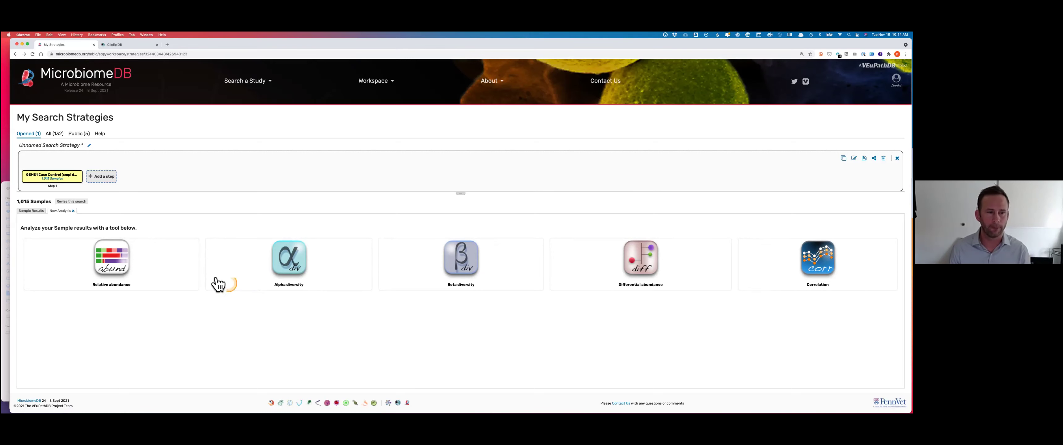
left_click(120, 256)
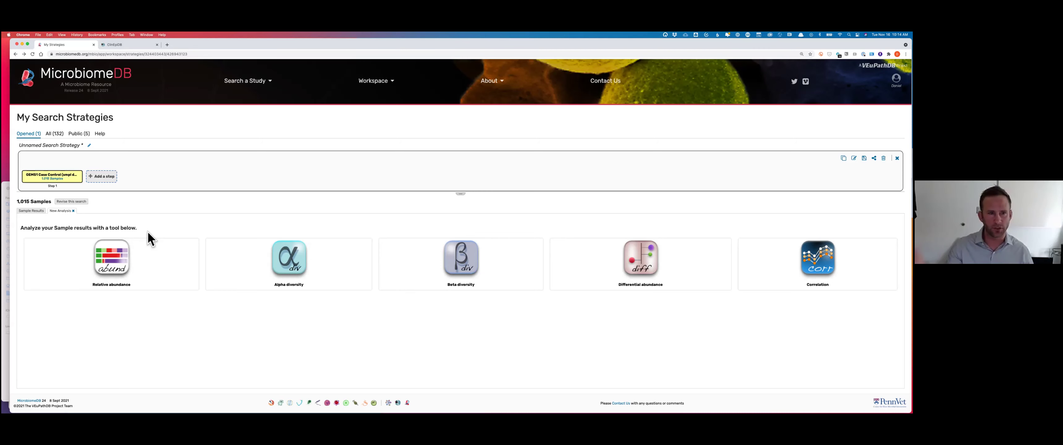
left_click(112, 272)
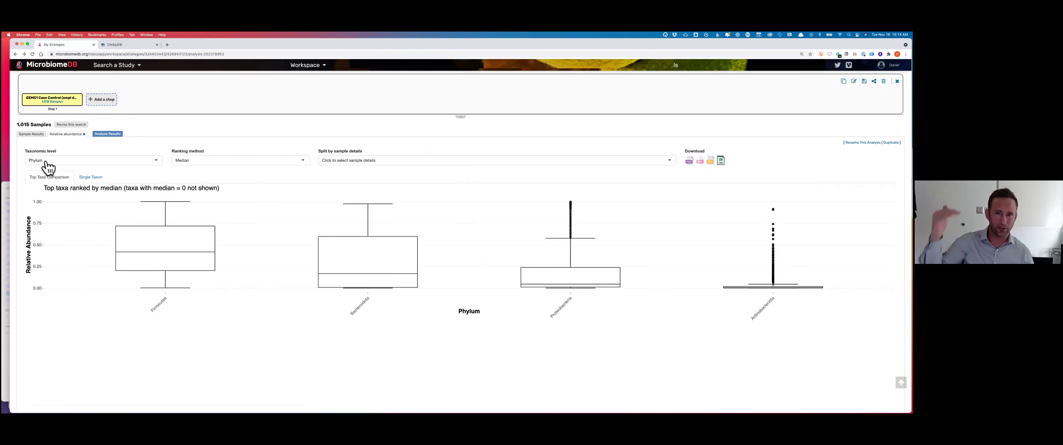
Step: Run the Relative abundance analysis, showing phylum box plots with Firmicutes highest at about 0.4
left_click(170, 132)
mouse_move(415, 262)
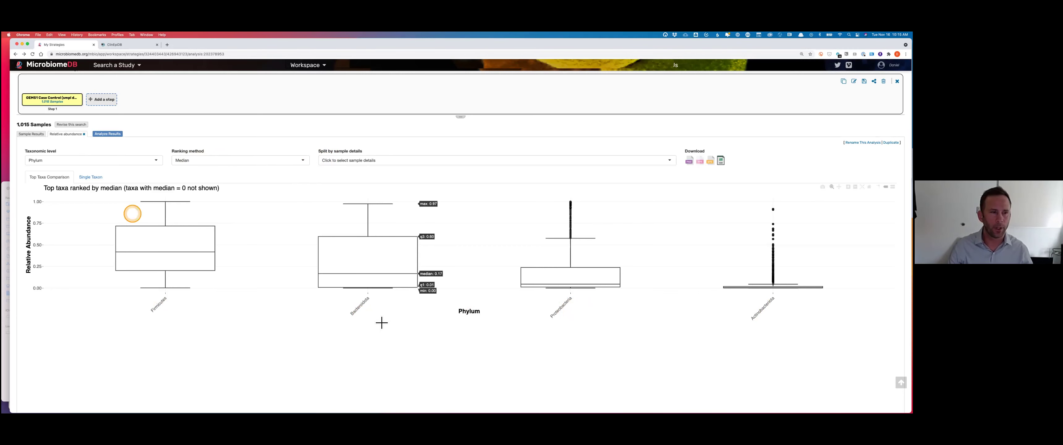
Step: Set the taxonomic level to Genus, ranking Prevotella, Escherichia/Shigella, Streptococcus, Veillonella and Faecalibacterium
left_click(99, 160)
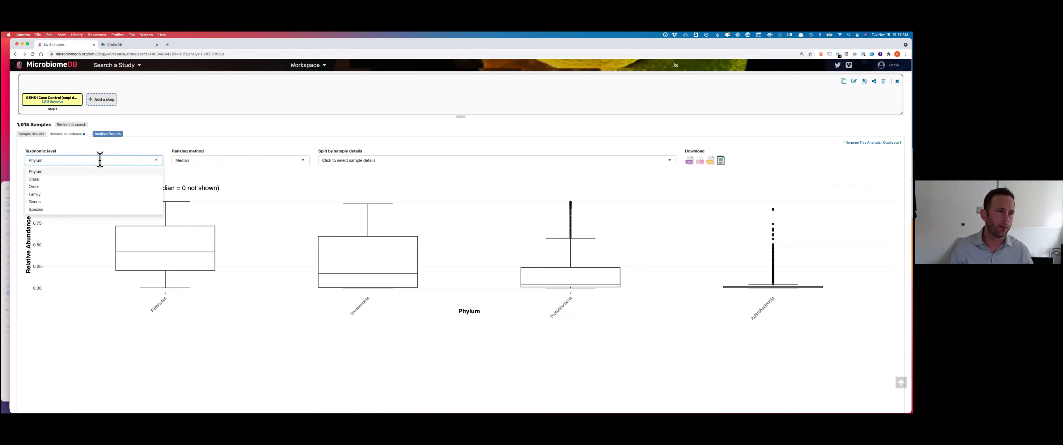
left_click(90, 201)
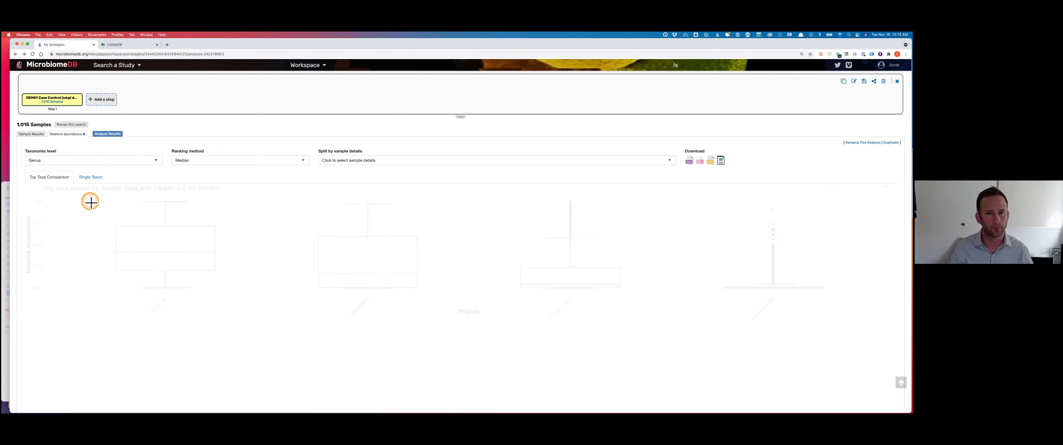
left_click(109, 299)
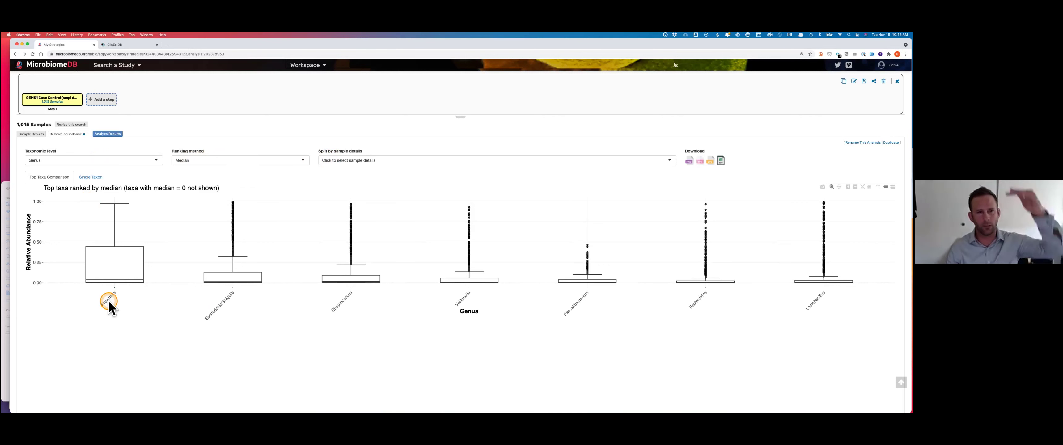
left_click(108, 304)
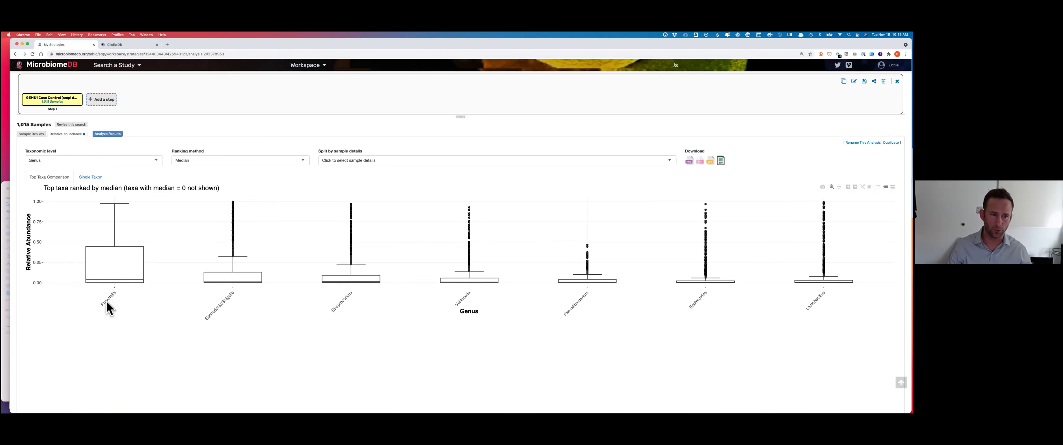
left_click(107, 301)
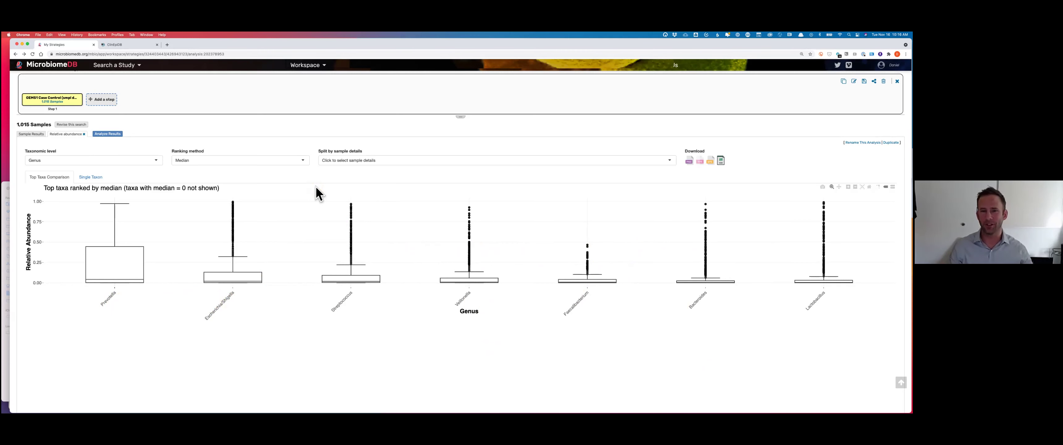
left_click(342, 161)
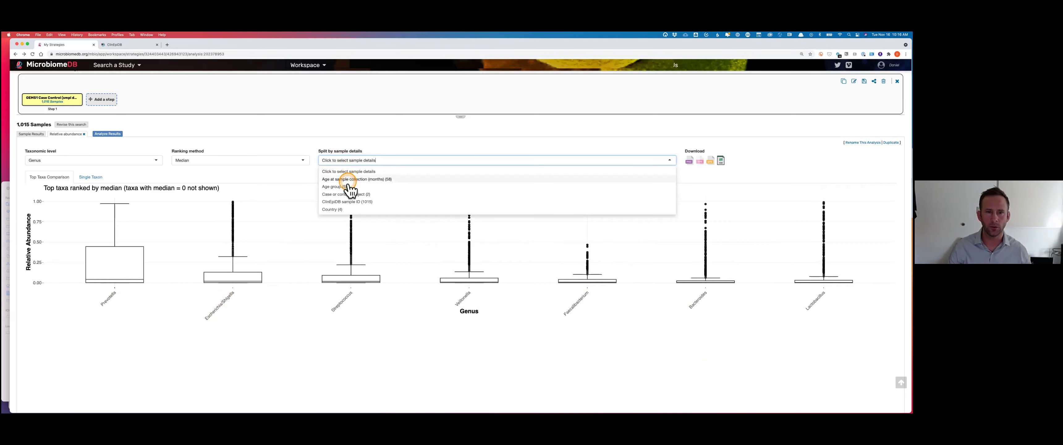
Step: Split the genus box plots by 'Case or control subject (2)', adding a Wilcoxon test table
scroll(349, 194, "down", 2)
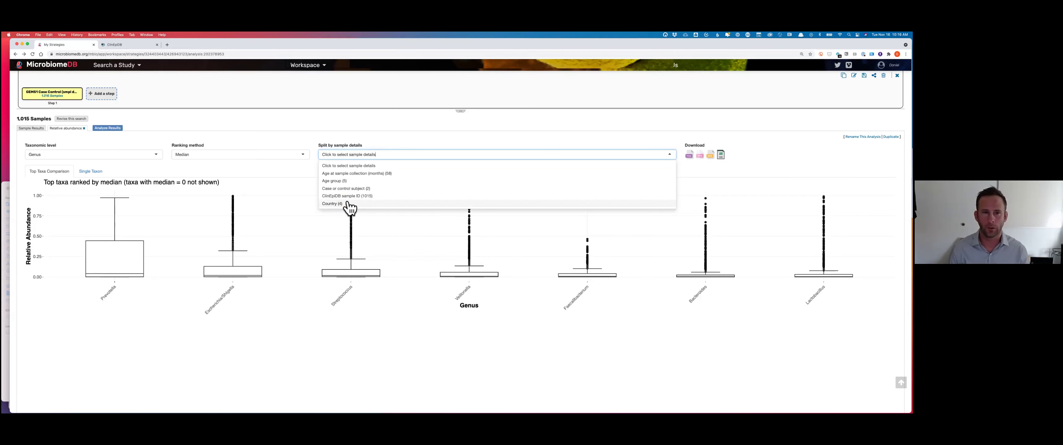
left_click(348, 167)
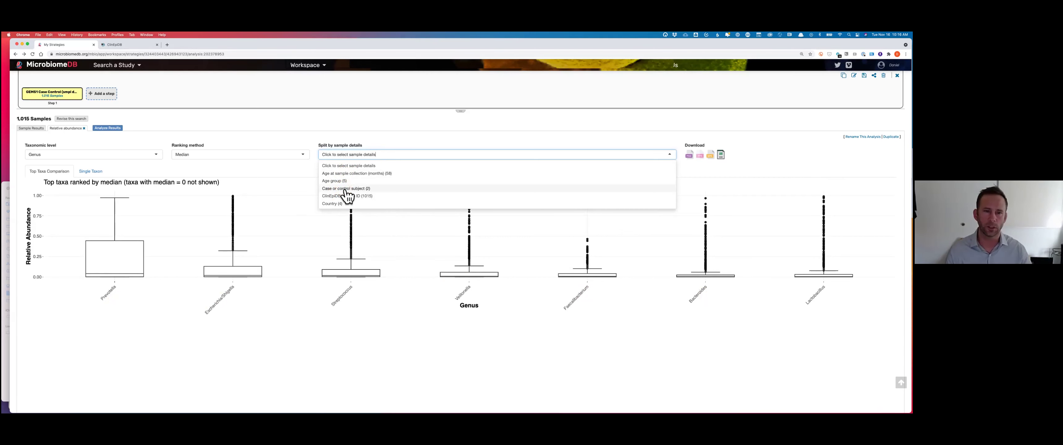
left_click(345, 189)
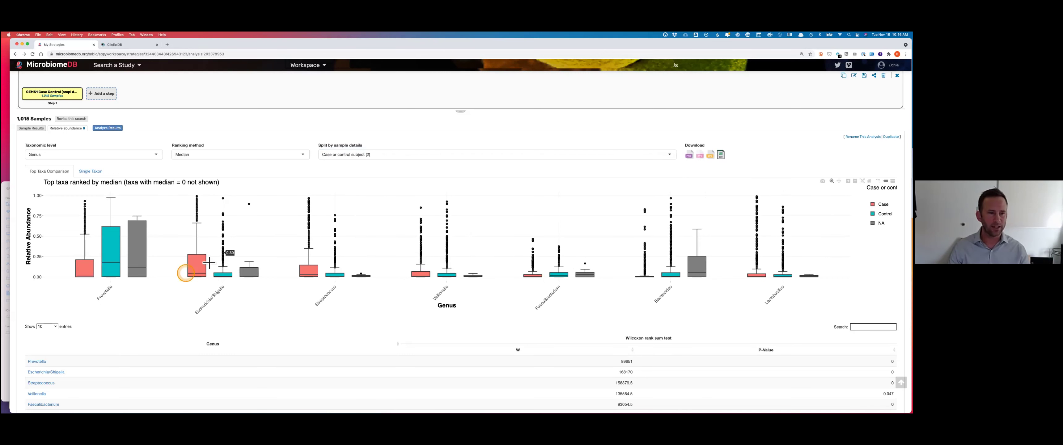
Step: Hide the grey NA boxes so each genus shows only Case versus Control, Veillonella p = 0.047
left_click(99, 277)
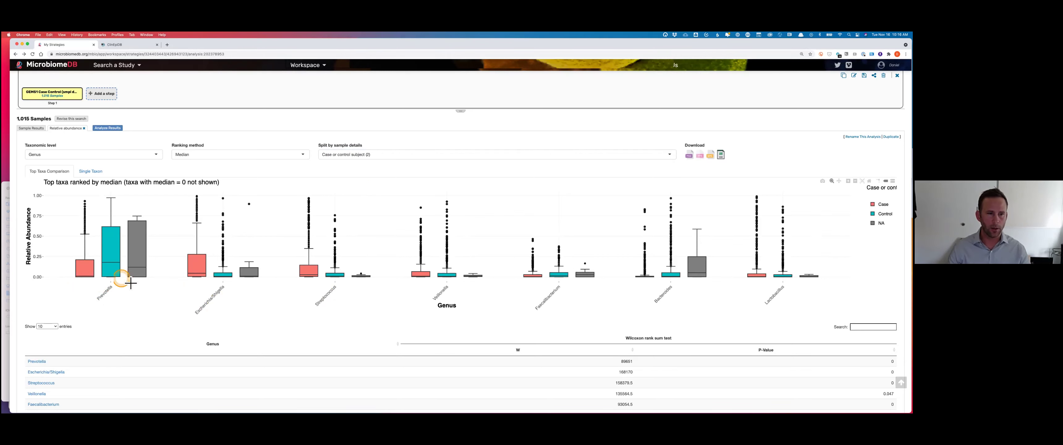
mouse_move(81, 273)
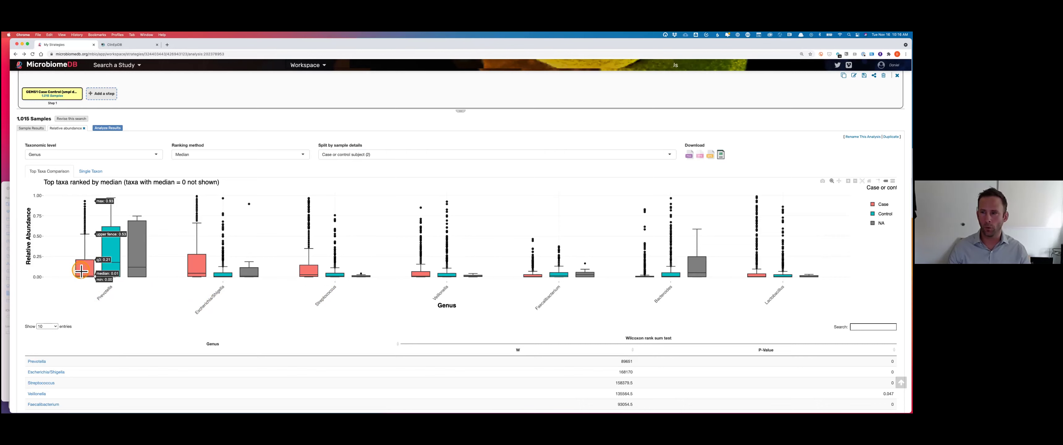
mouse_move(110, 258)
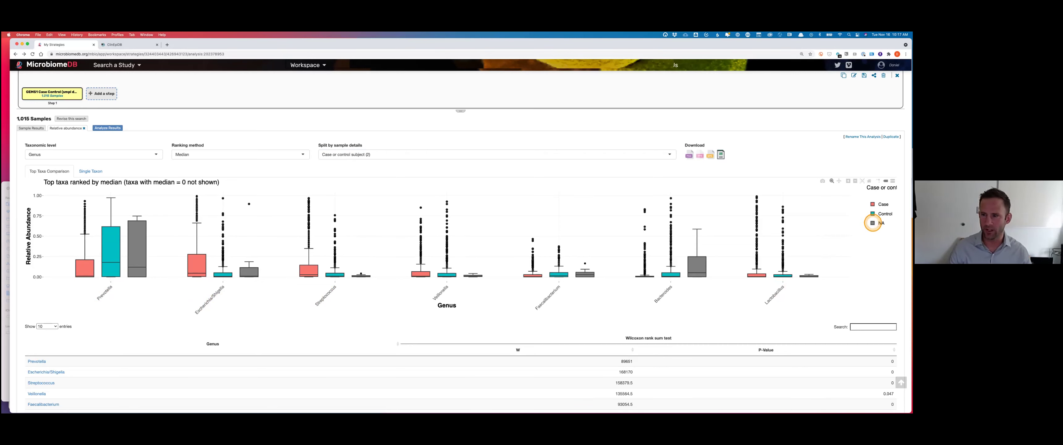
left_click(873, 223)
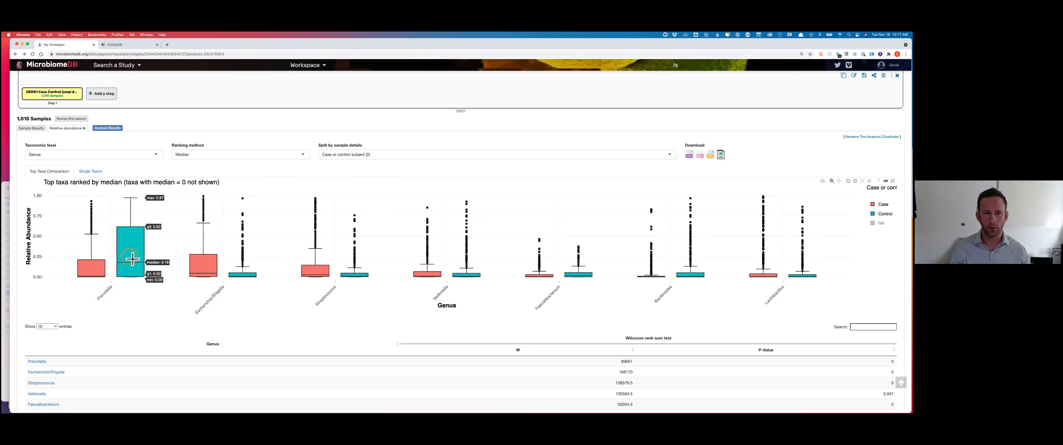
mouse_move(247, 274)
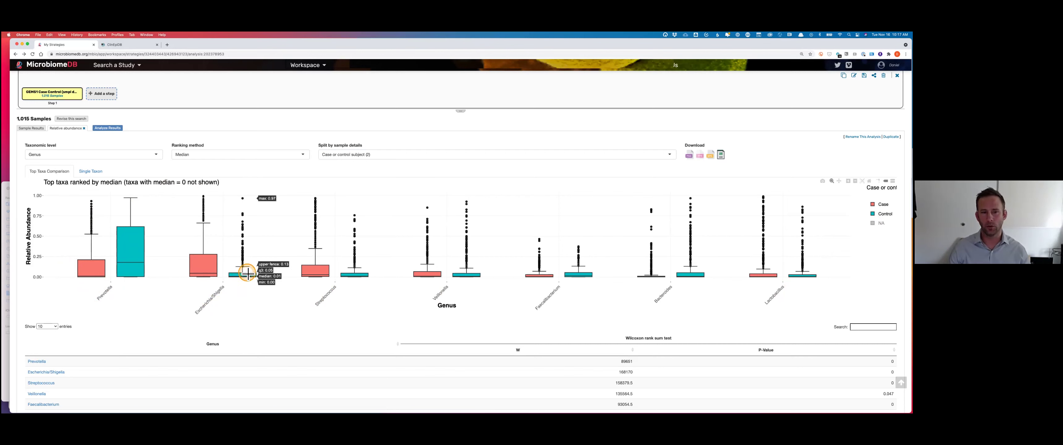
mouse_move(209, 268)
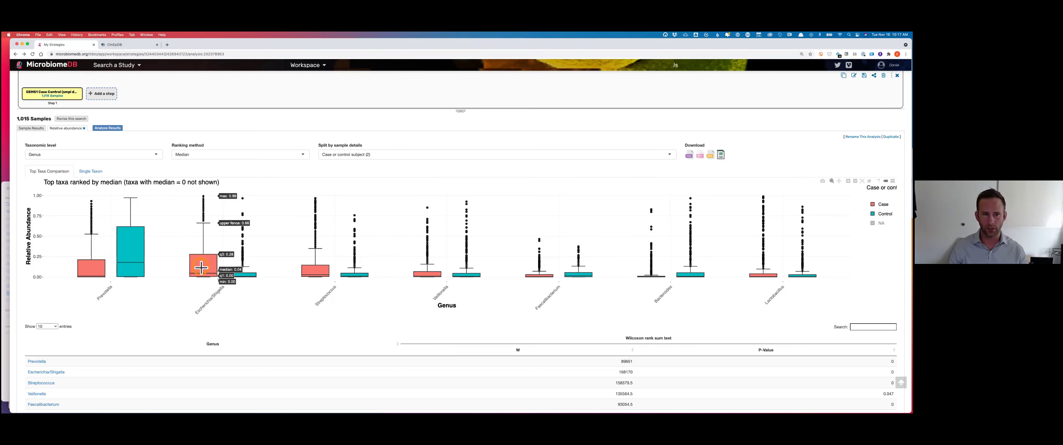
mouse_move(308, 268)
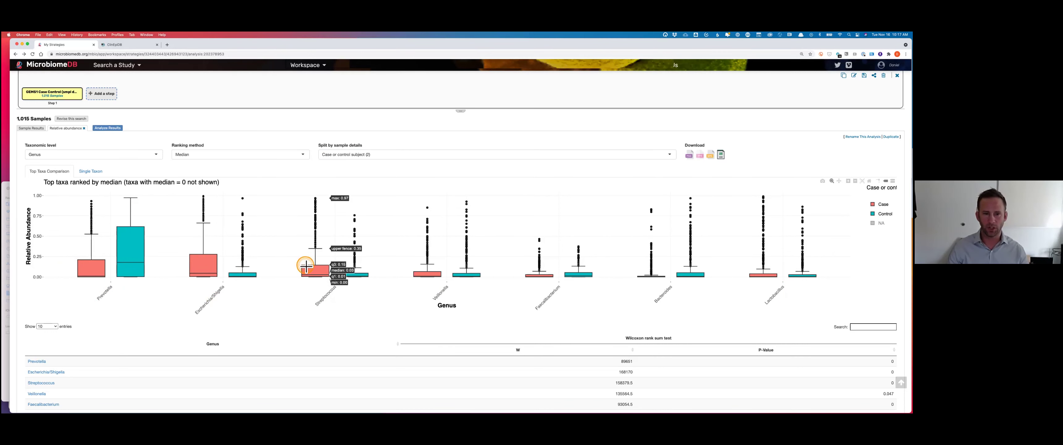
left_click(215, 298)
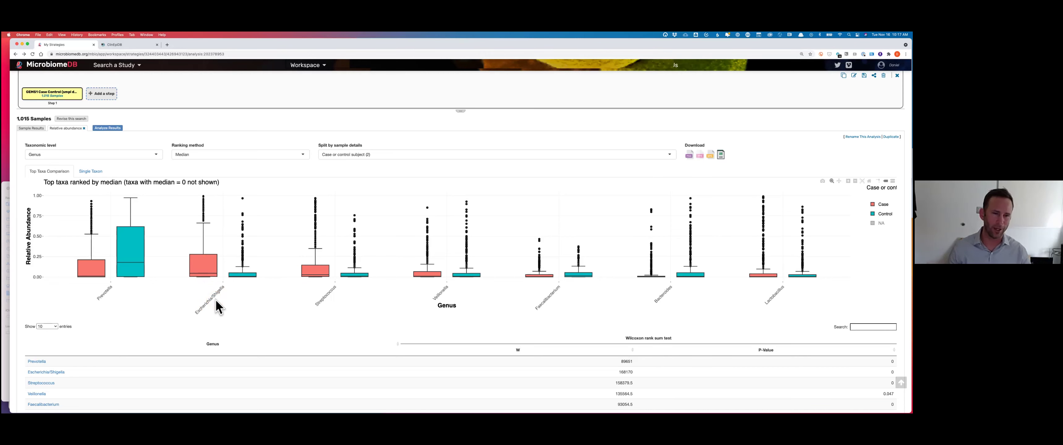
left_click(134, 161)
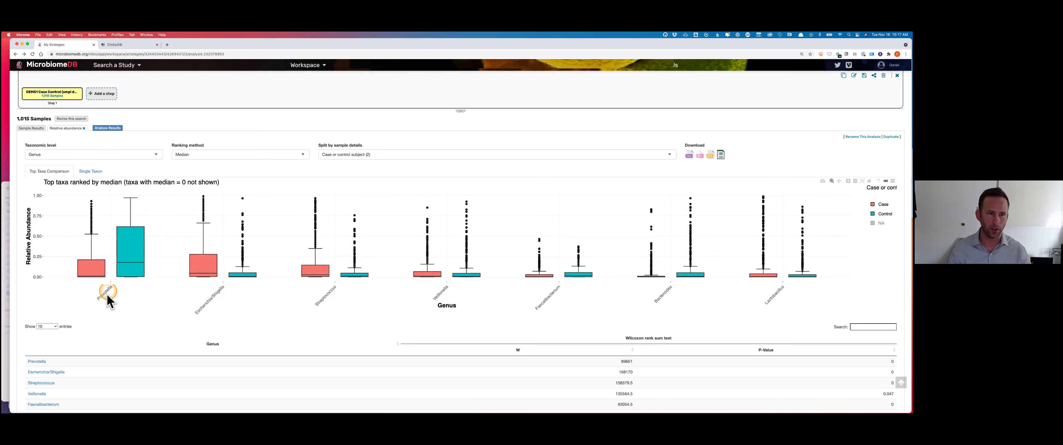
Step: Plot Escherichia/Shigella alone by case/control subject in Single Taxon view (W = 168170, p = 0)
left_click(91, 172)
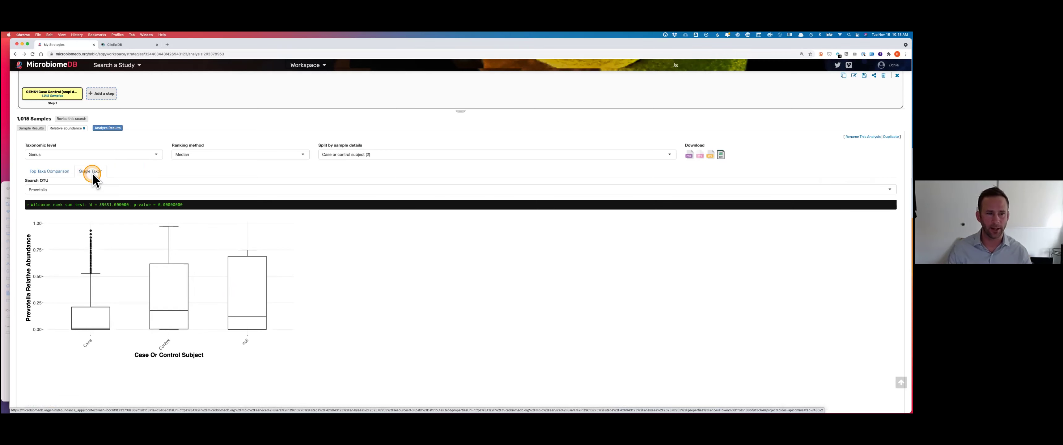
left_click(315, 284)
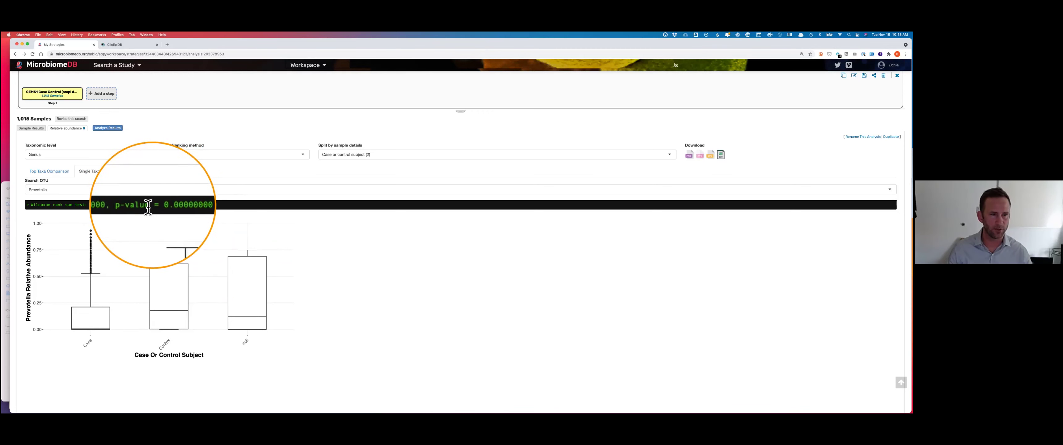
mouse_move(110, 318)
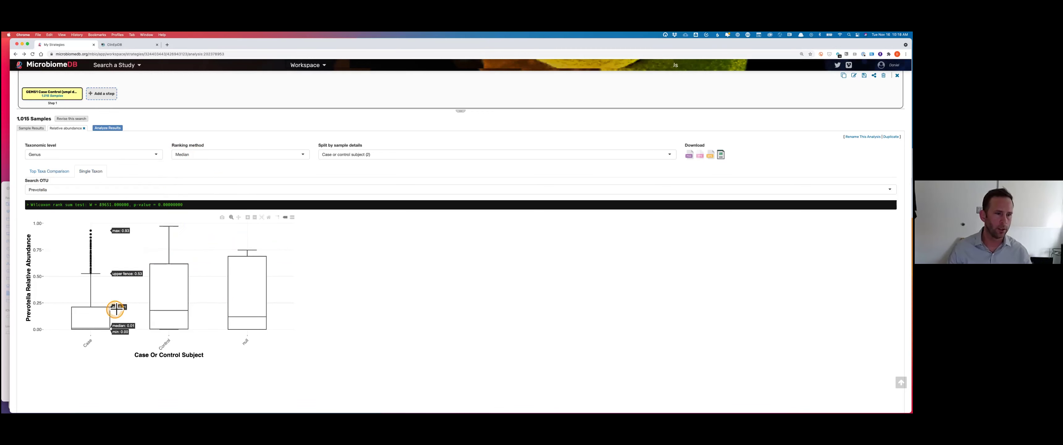
mouse_move(161, 294)
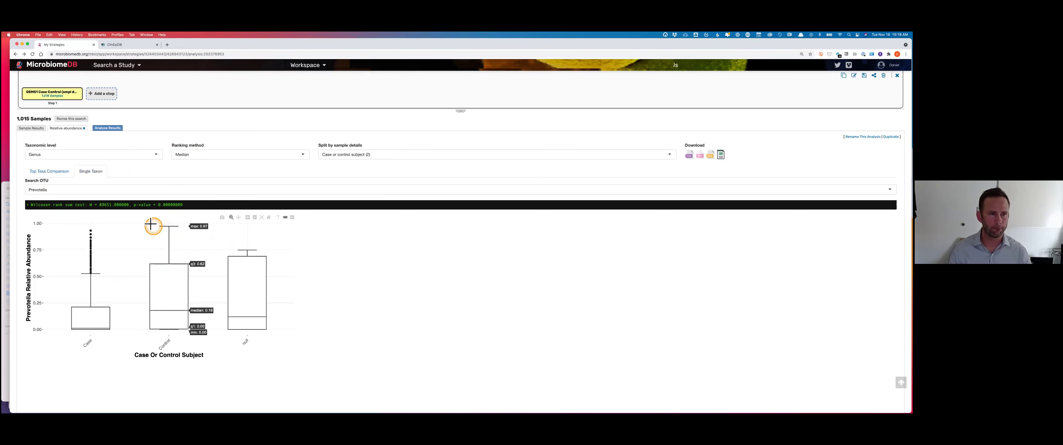
left_click(41, 171)
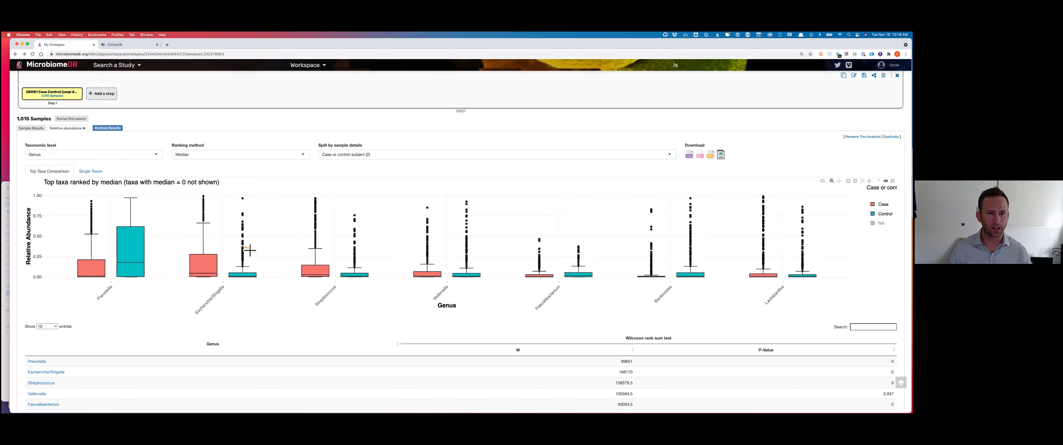
left_click(91, 171)
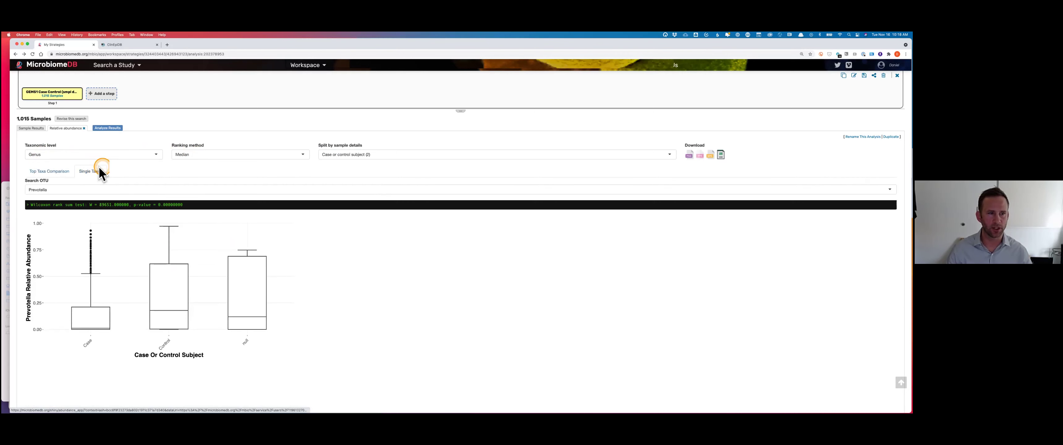
left_click(158, 192)
left_click(130, 209)
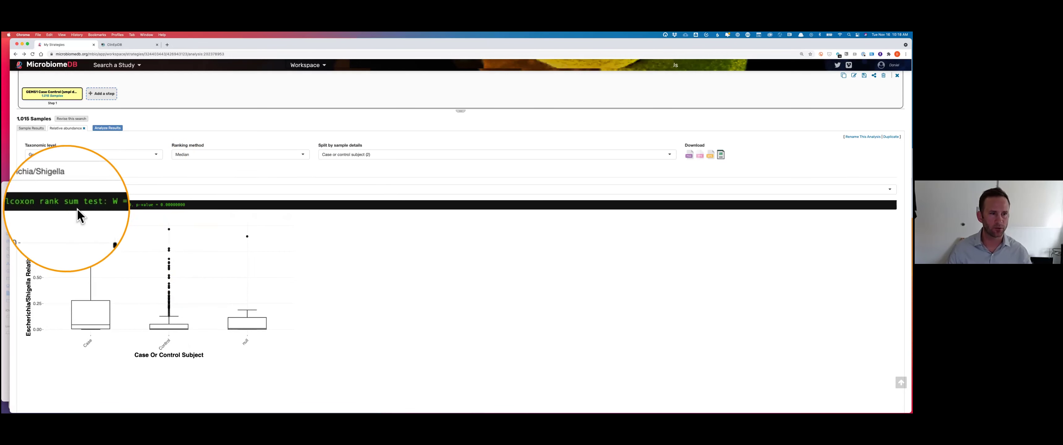
mouse_move(145, 322)
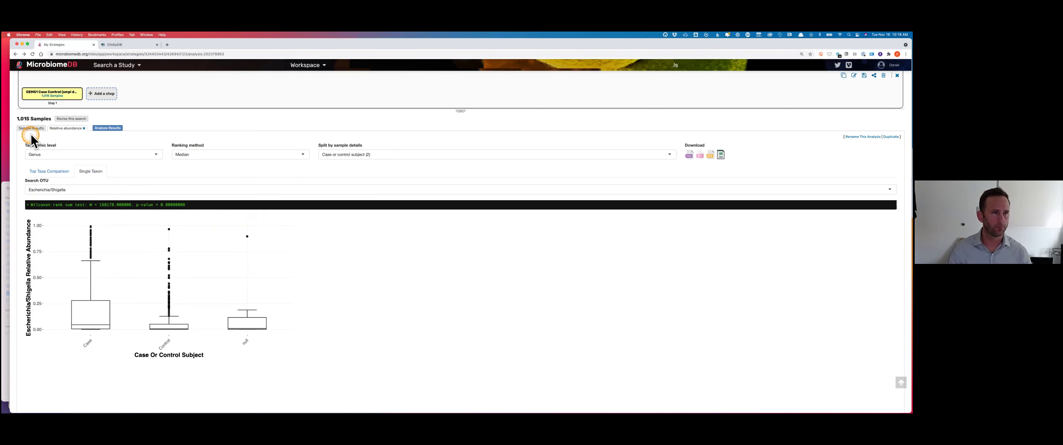
left_click(58, 169)
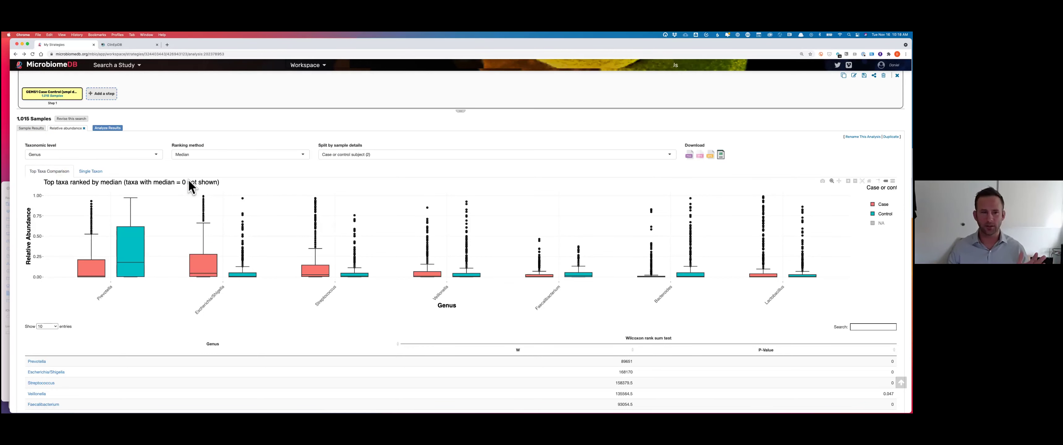
left_click(153, 203)
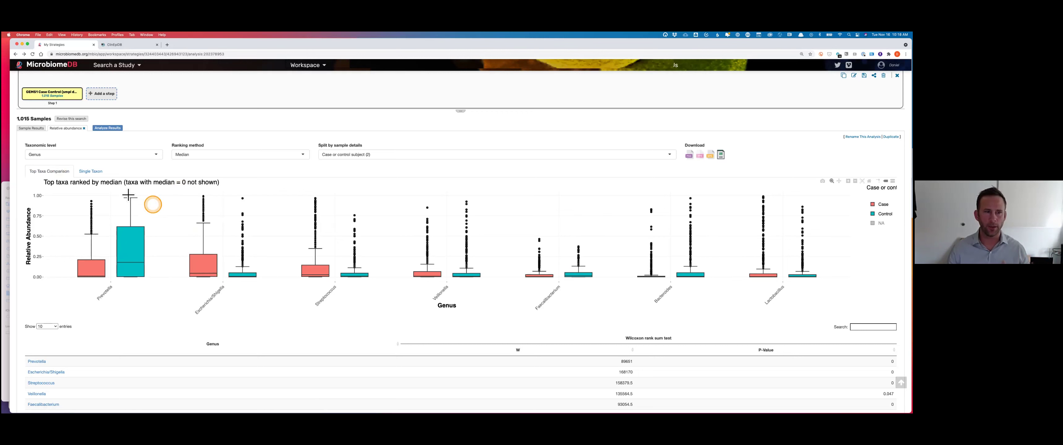
left_click(86, 175)
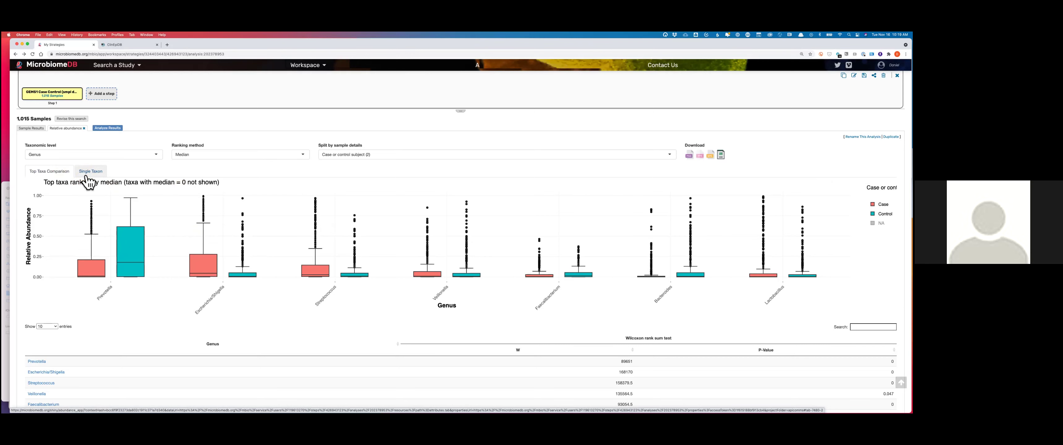
left_click(87, 176)
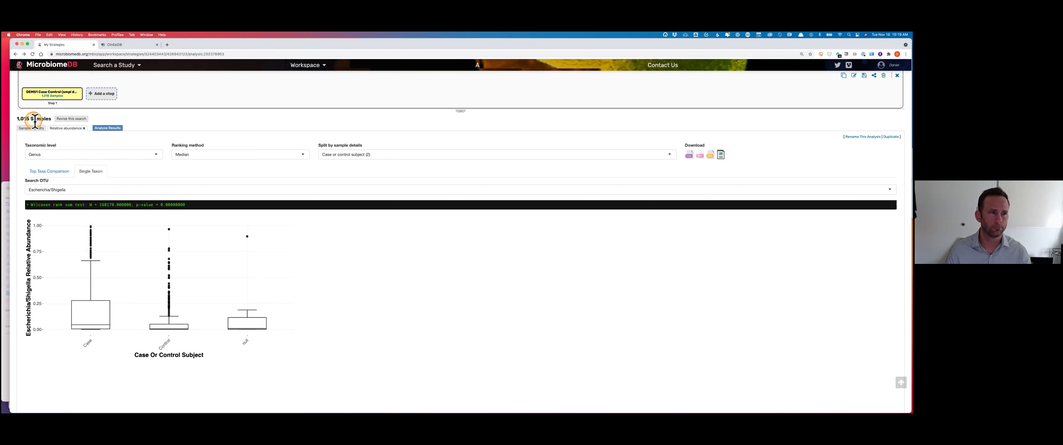
left_click(128, 118)
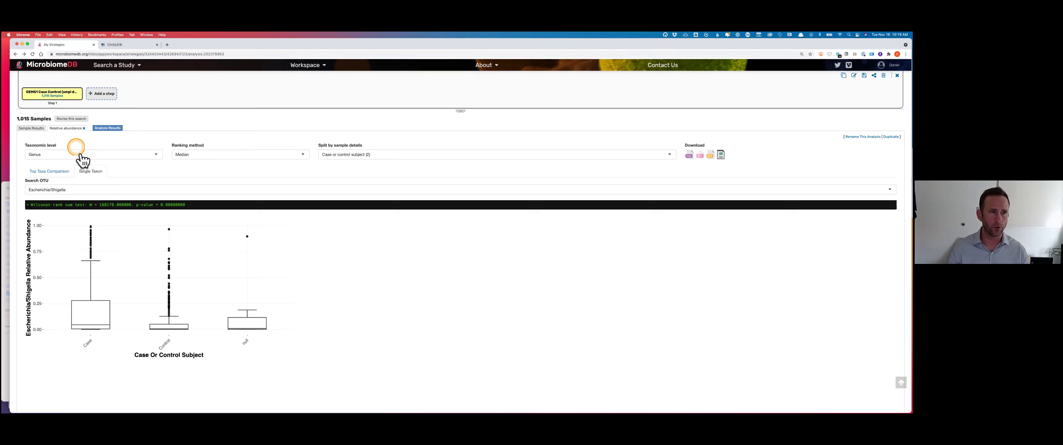
Step: Return to the sample results table and open its relative abundance analysis
left_click(28, 129)
scroll(185, 207, "up", 3)
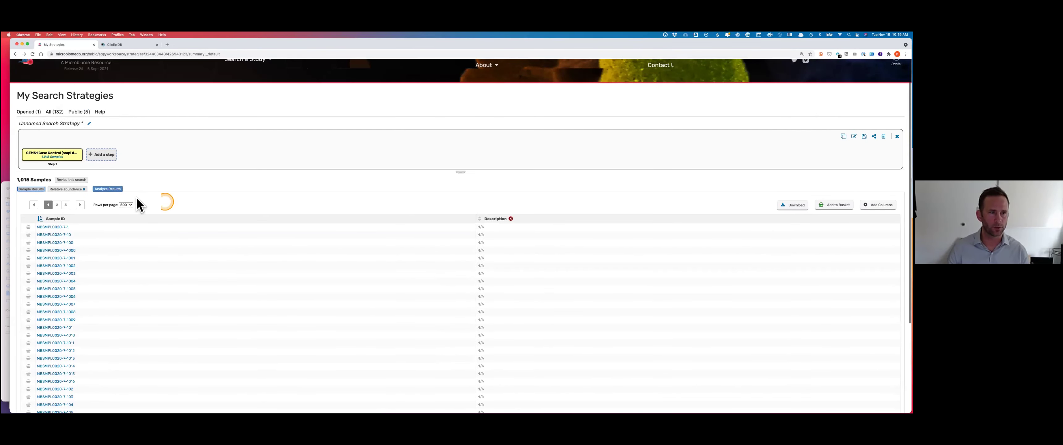
left_click(70, 191)
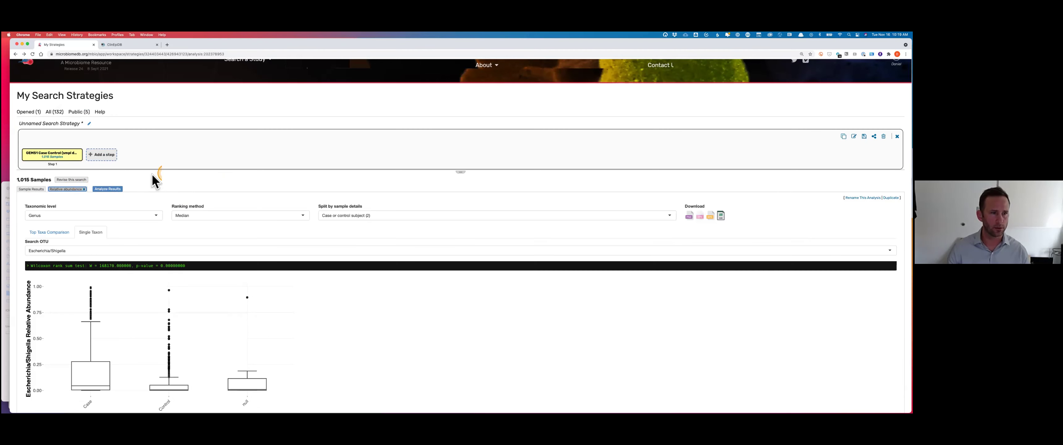
Step: Split the plots by Country (4): Bangladesh, Gambia, Kenya and Mali
scroll(322, 222, "up", 1)
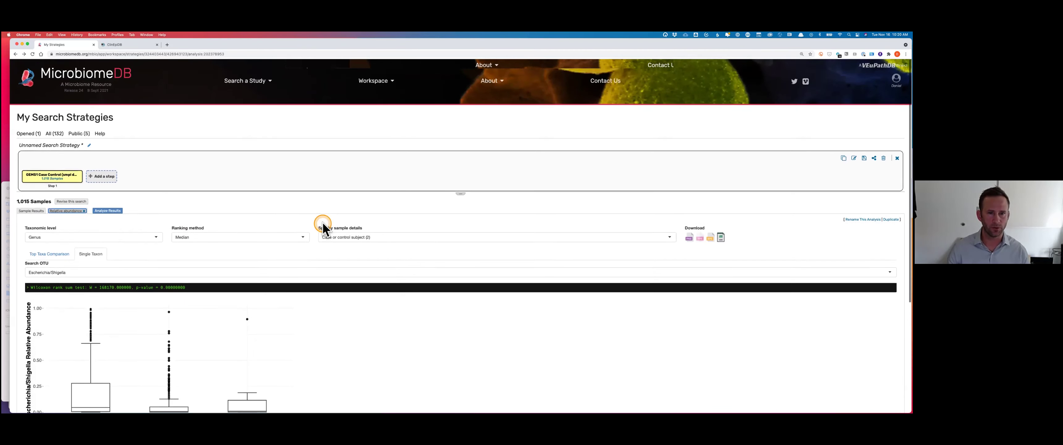
left_click(350, 237)
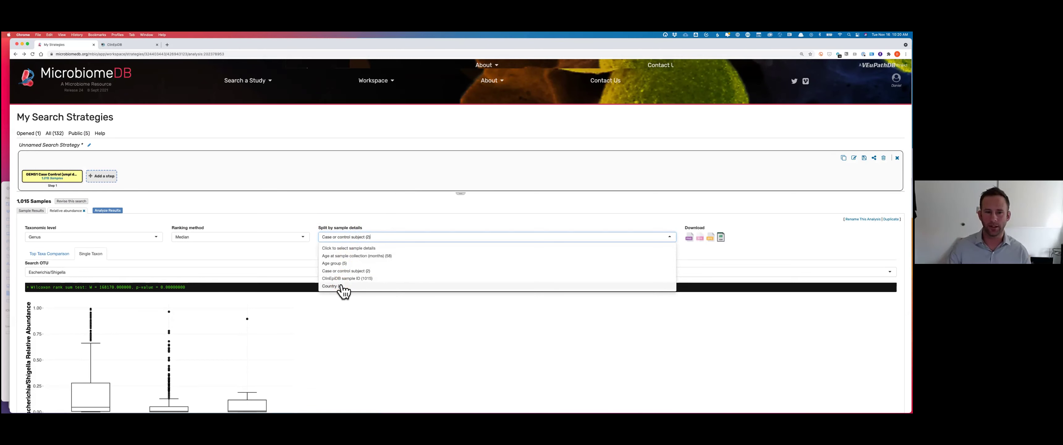
left_click(330, 286)
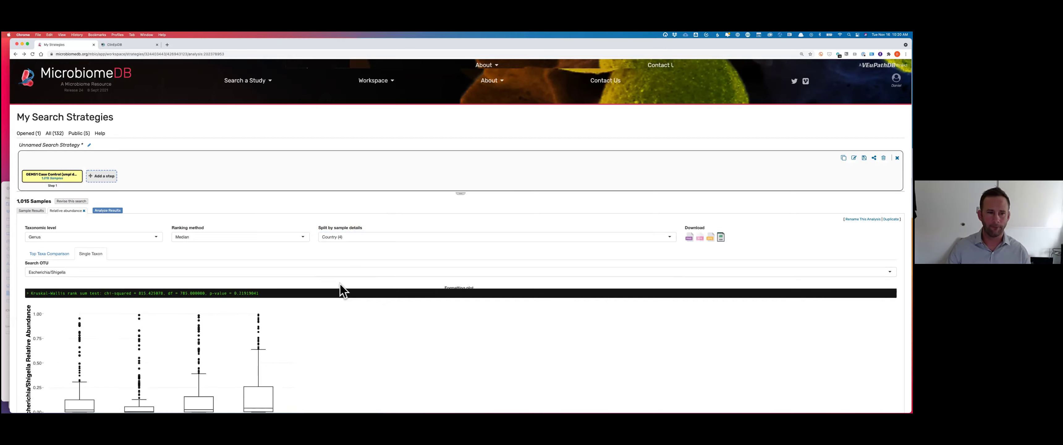
scroll(342, 290, "down", 1)
Step: Show Top Taxa Comparison by country and read the box values (Kruskal-Wallis chi-squared 720.448, p 0.866)
left_click(58, 204)
left_click(257, 287)
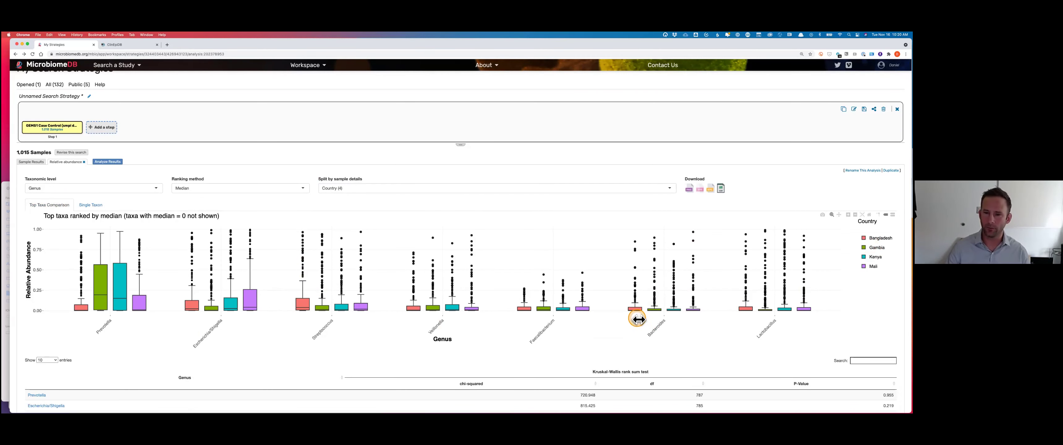
left_click(672, 306)
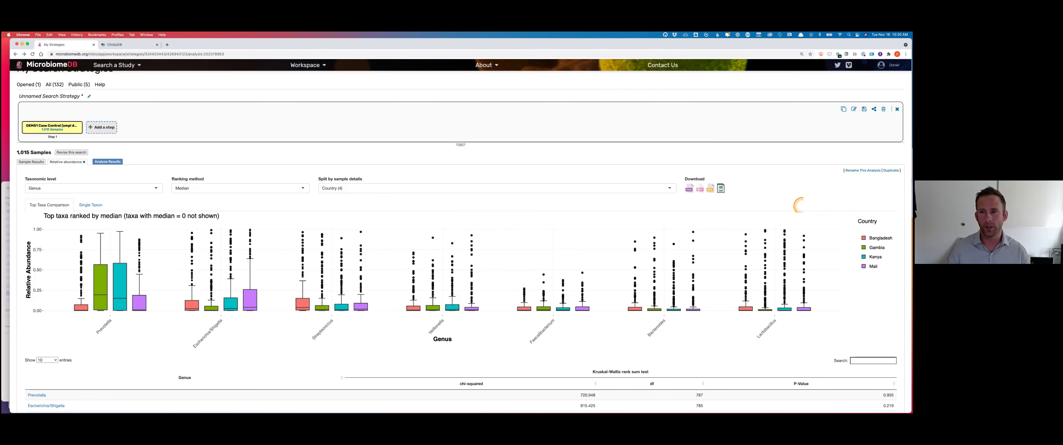
left_click(839, 216)
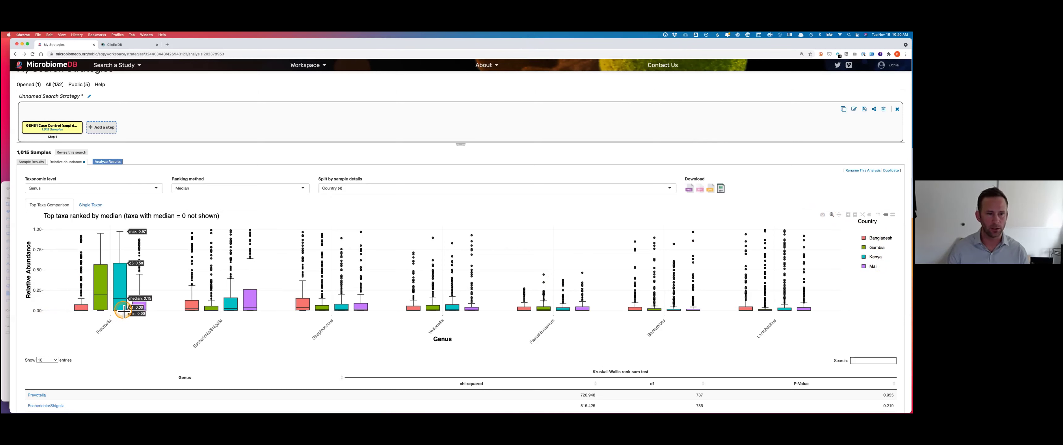
mouse_move(77, 308)
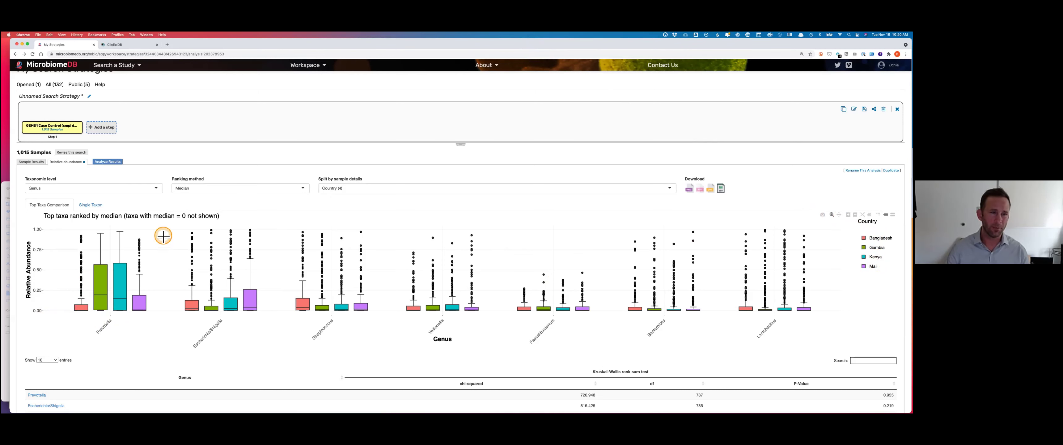
Step: Plot Prevotella alone by country in Single Taxon view, highest in Gambia and Kenya
left_click(87, 205)
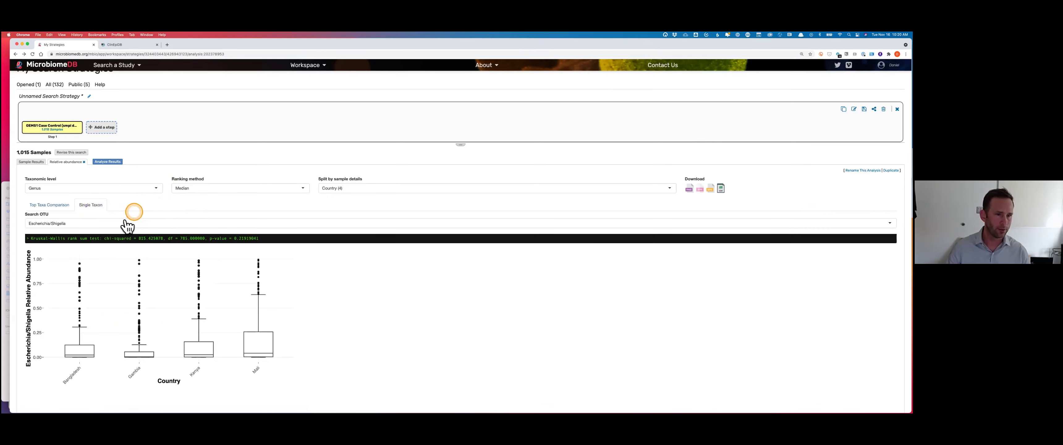
left_click(103, 223)
left_click(89, 236)
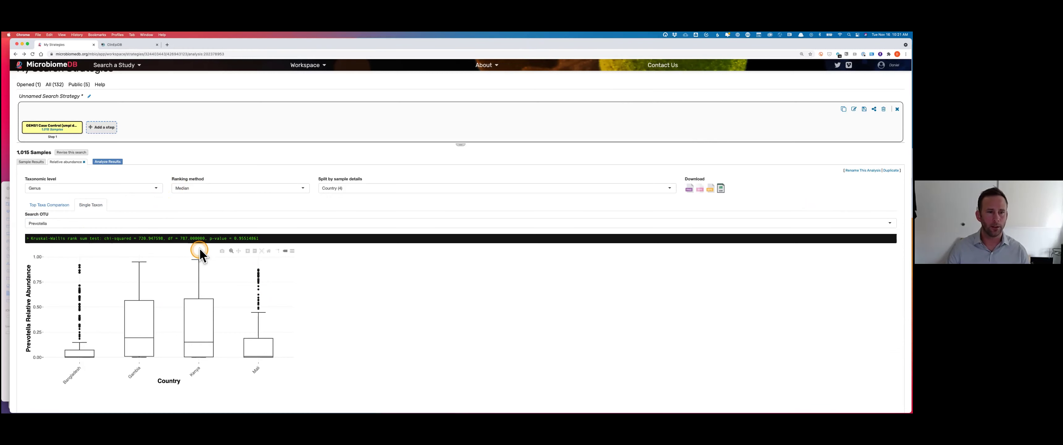
mouse_move(249, 337)
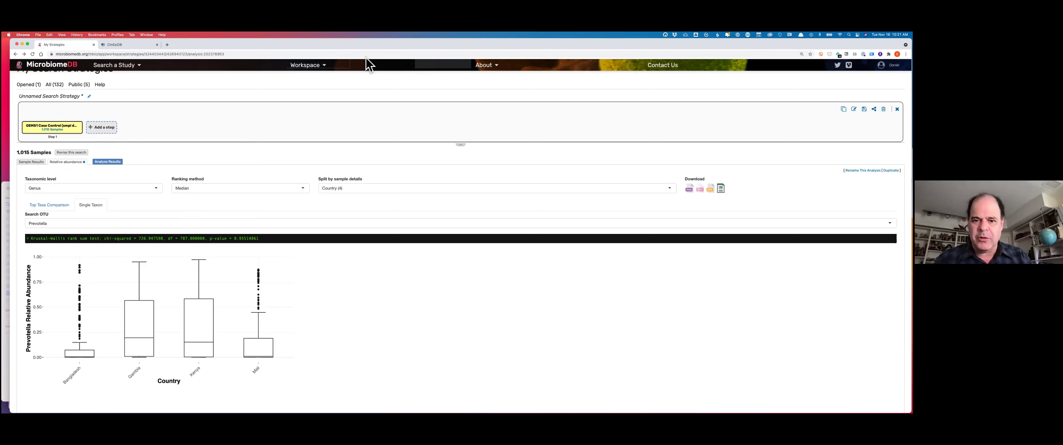
left_click(515, 58)
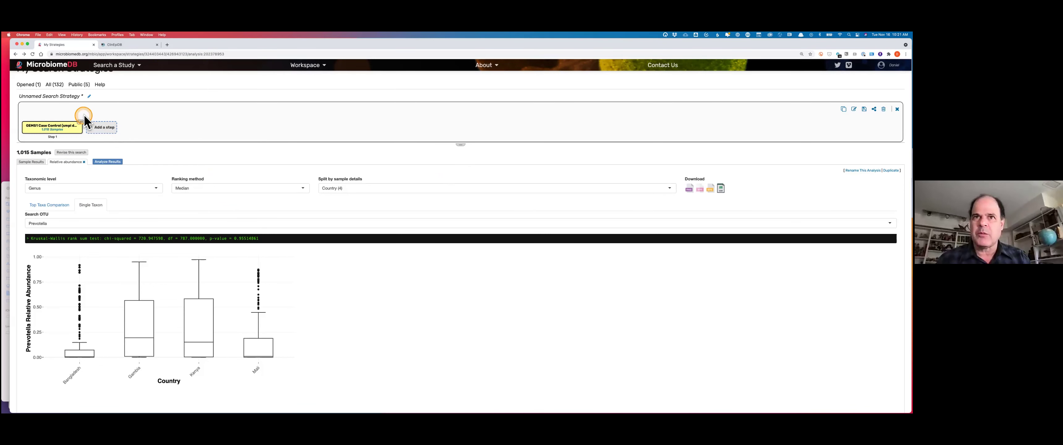
left_click_drag(18, 50, 10, 49)
left_click(155, 167)
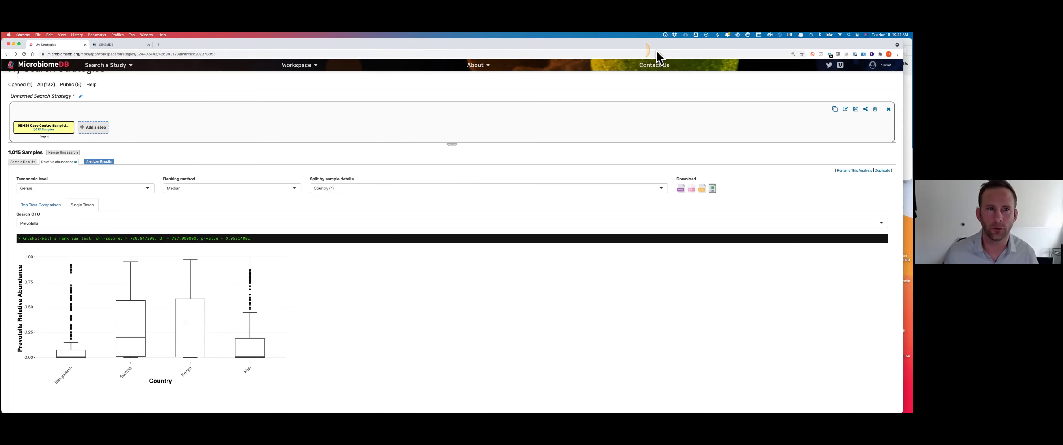
left_click(292, 49)
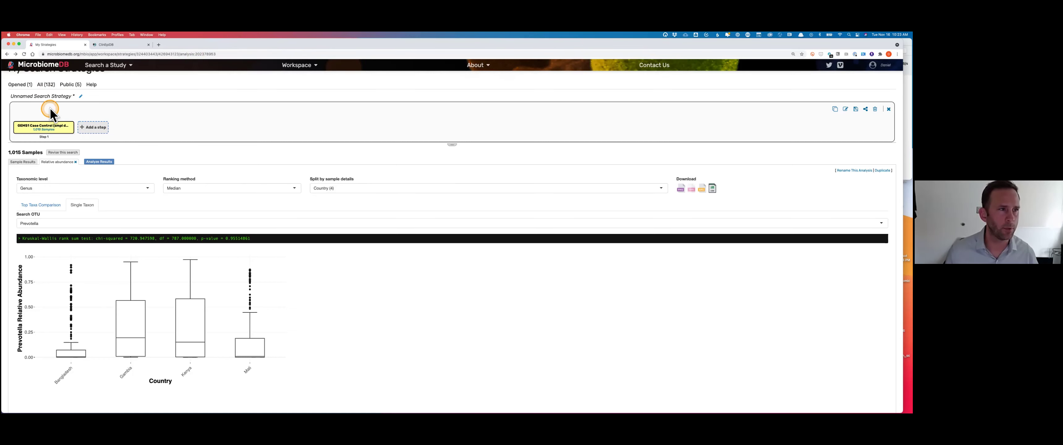
Step: Scroll back up to the GEMS1 Case Control sample search, showing 1,016 samples by country
scroll(50, 107, "up", 3)
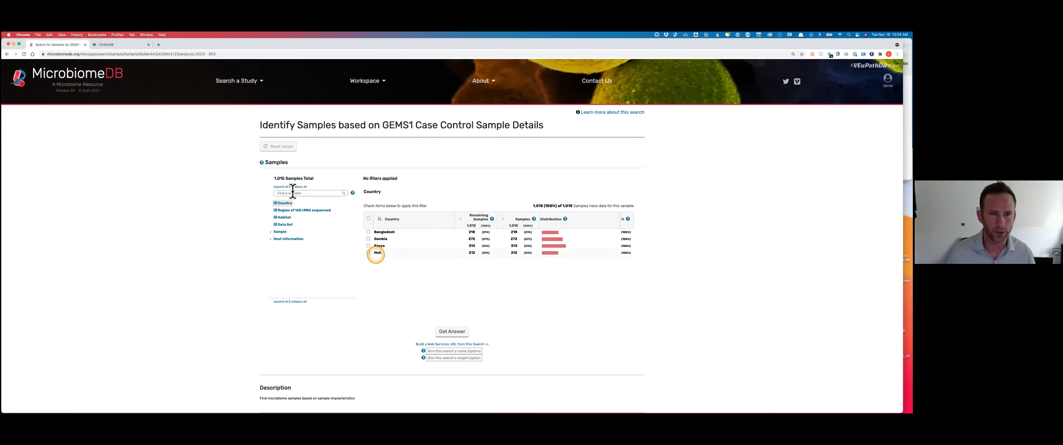
Step: Filter the GEMS1 samples on the 'case' variable to Control subjects and get the 492-sample answer
left_click(292, 193)
type("ca")
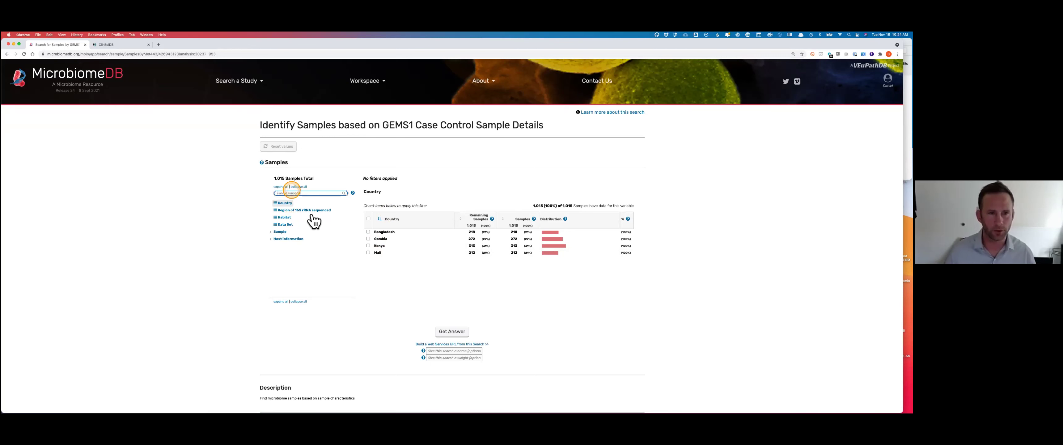
type("se")
left_click(310, 224)
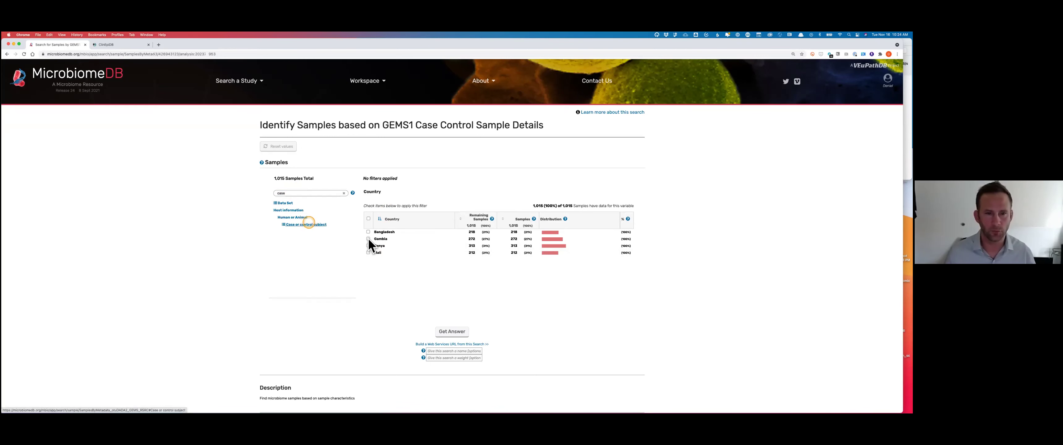
left_click(368, 239)
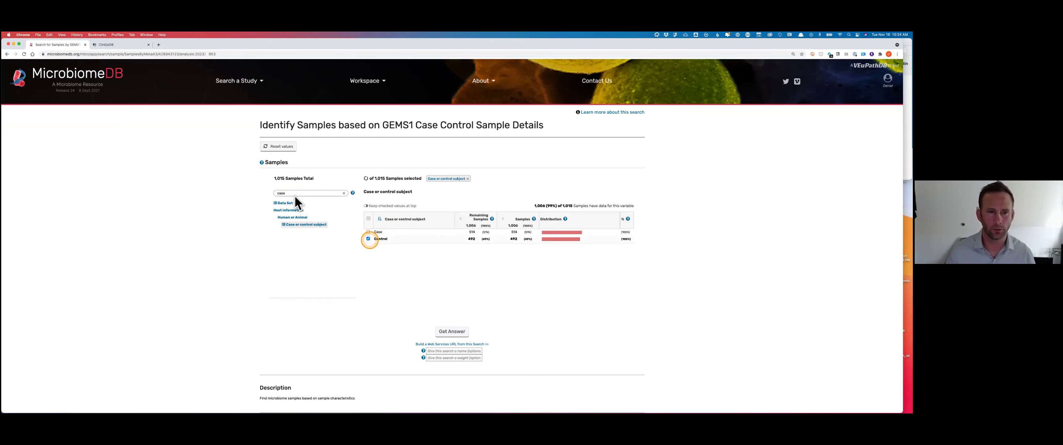
left_click(453, 332)
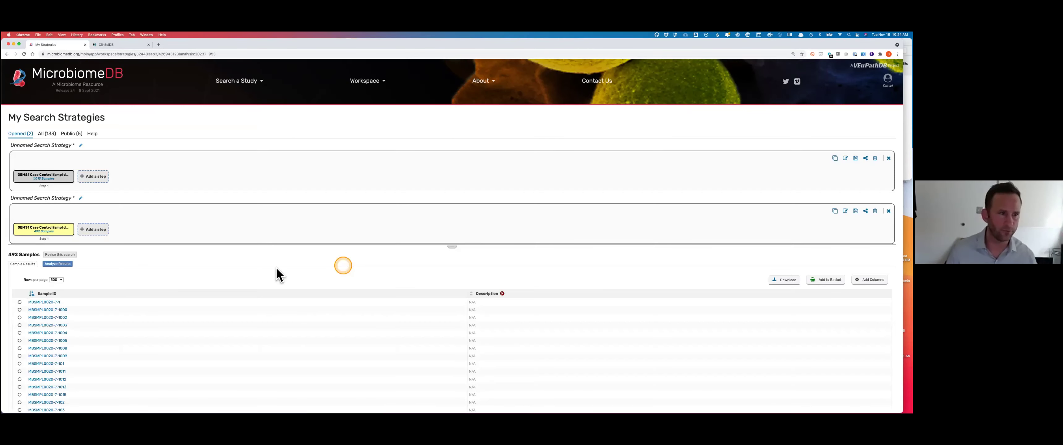
Step: Start a relative abundance analysis of the 492 controls and open its Split by sample details options
left_click(65, 264)
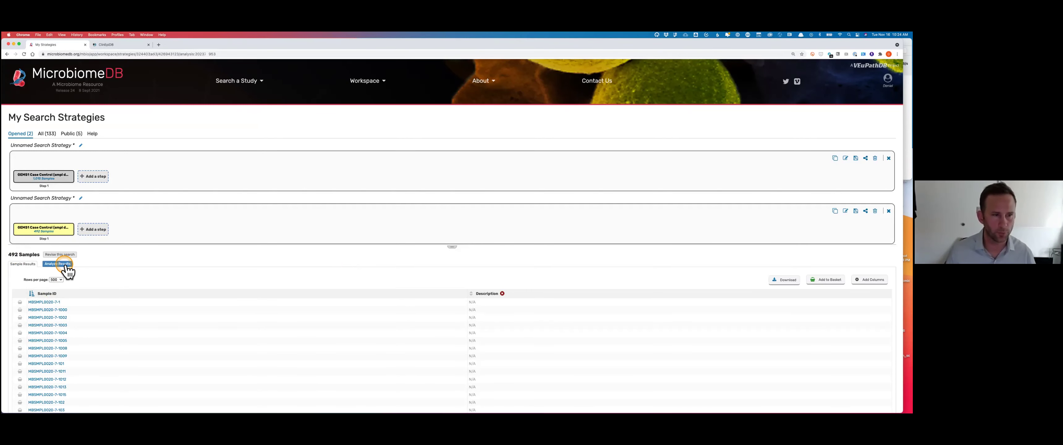
left_click(66, 266)
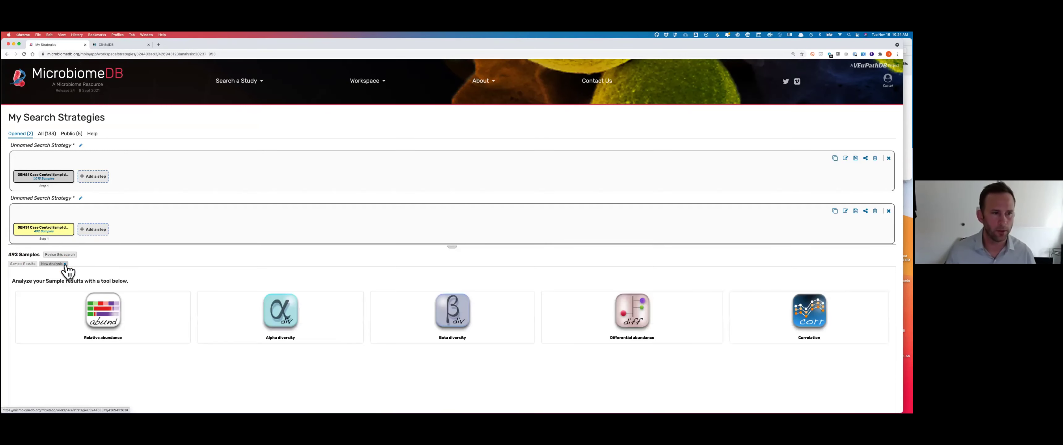
left_click(104, 312)
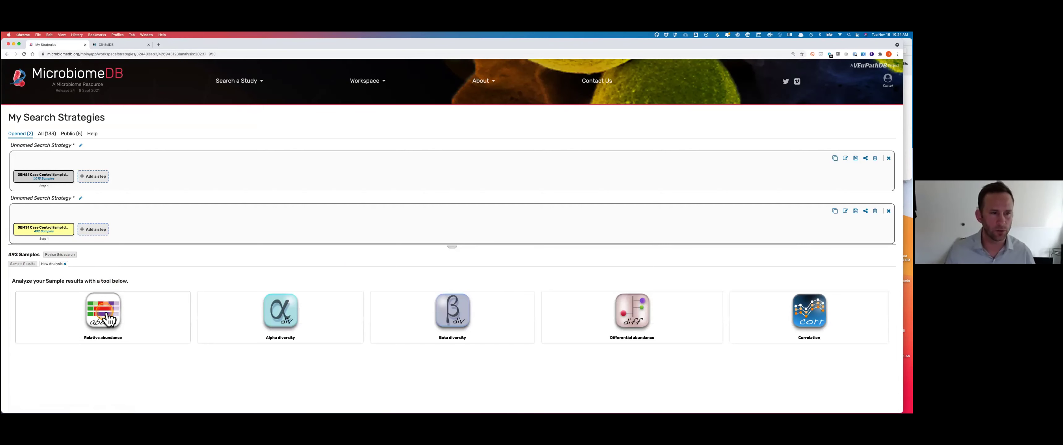
left_click(126, 251)
left_click(225, 218)
left_click(242, 211)
scroll(139, 171, "down", 1)
scroll(147, 172, "down", 4)
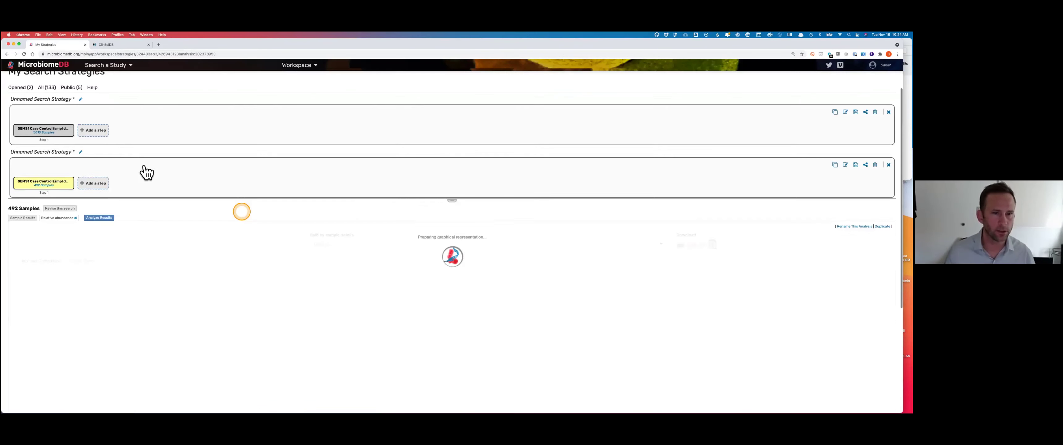
scroll(143, 165, "down", 2)
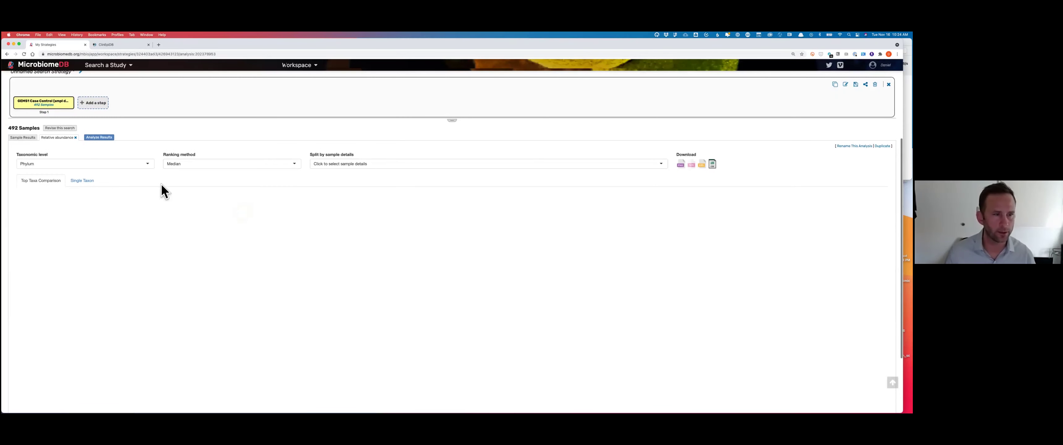
left_click(317, 164)
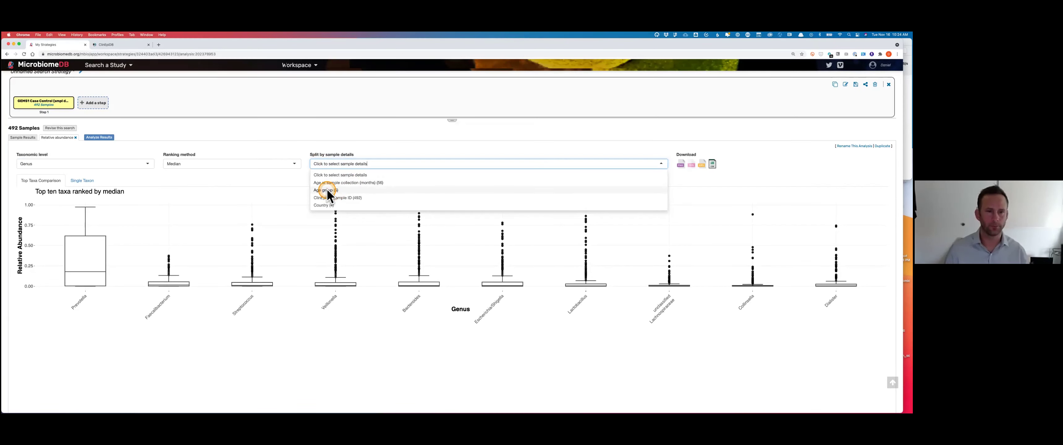
left_click(327, 190)
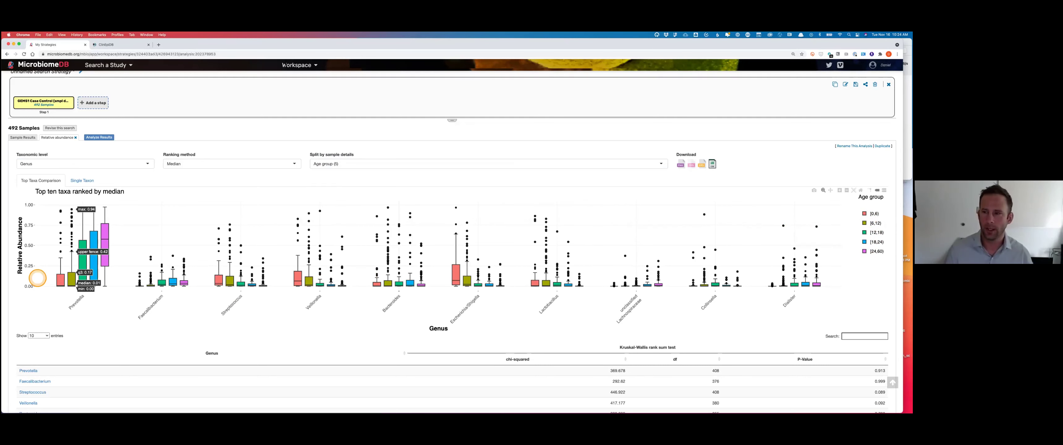
mouse_move(106, 230)
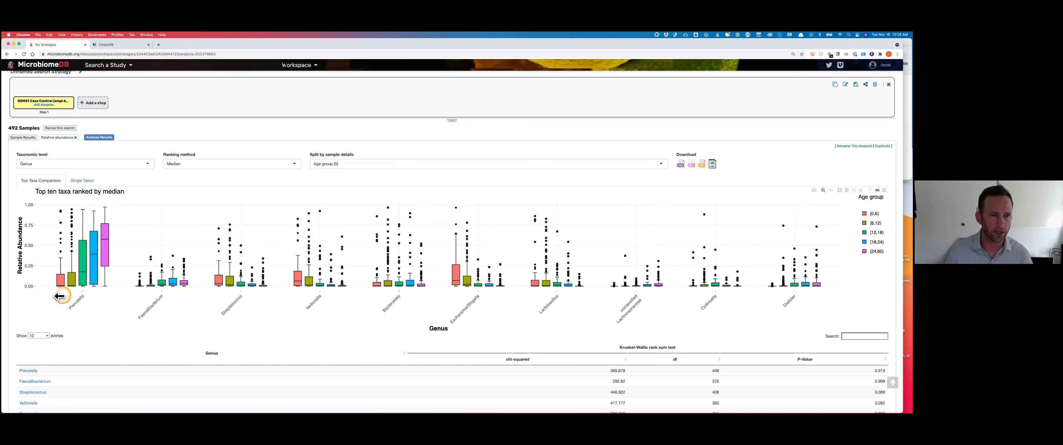
mouse_move(69, 290)
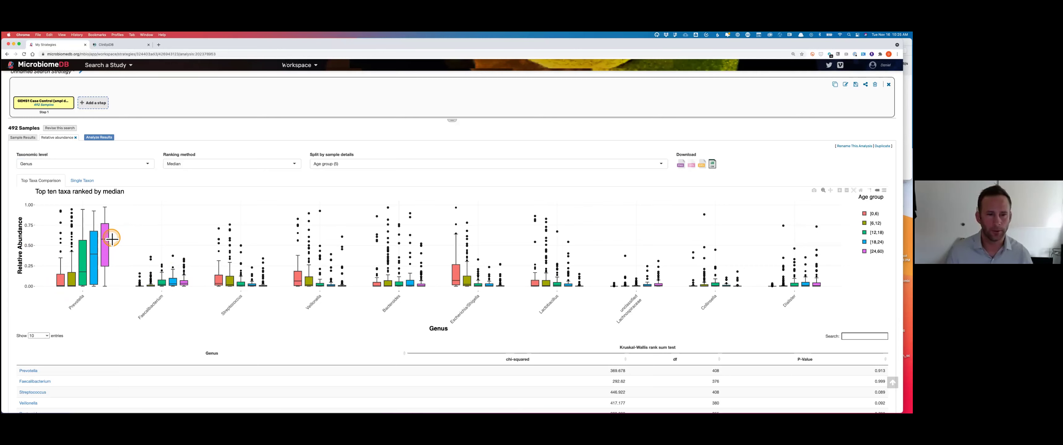
mouse_move(219, 279)
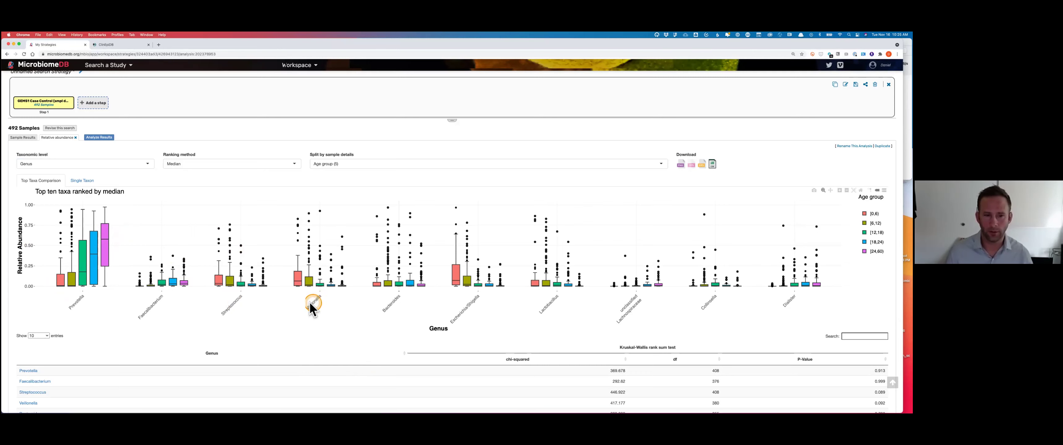
mouse_move(456, 279)
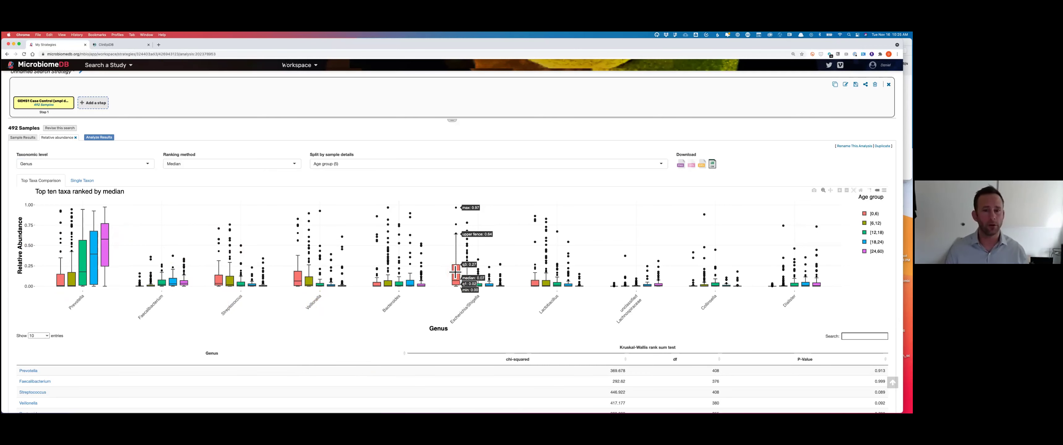
left_click(466, 282)
left_click(499, 286)
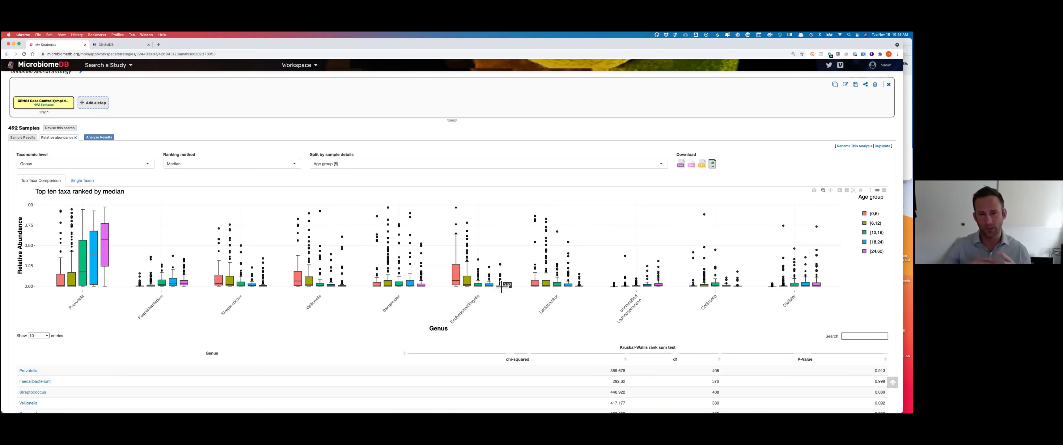
left_click(444, 262)
left_click(305, 208)
left_click(198, 169)
left_click(153, 202)
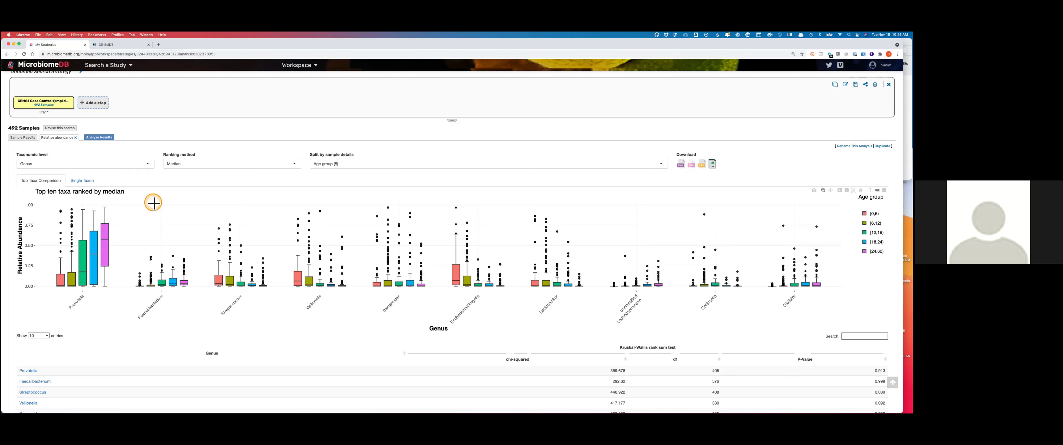
scroll(153, 201, "up", 1)
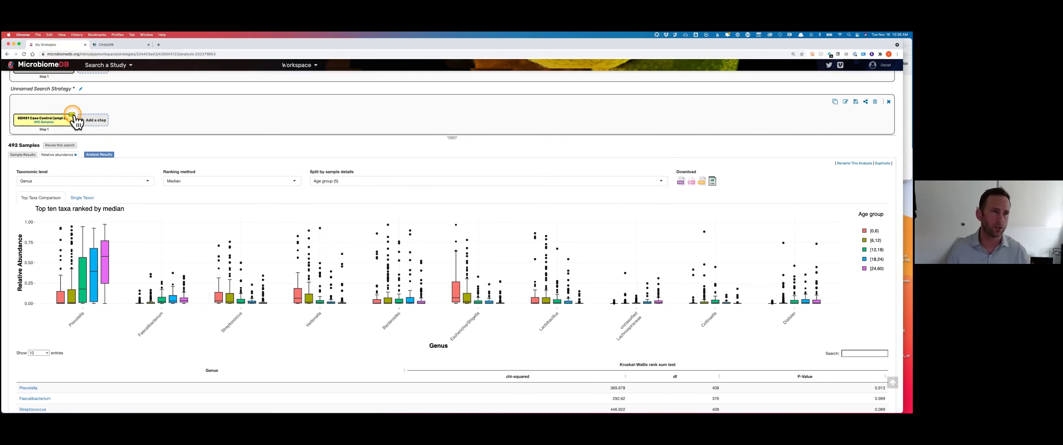
Step: Revise the case-control step to select Case instead of Control, giving 514 samples
left_click(72, 116)
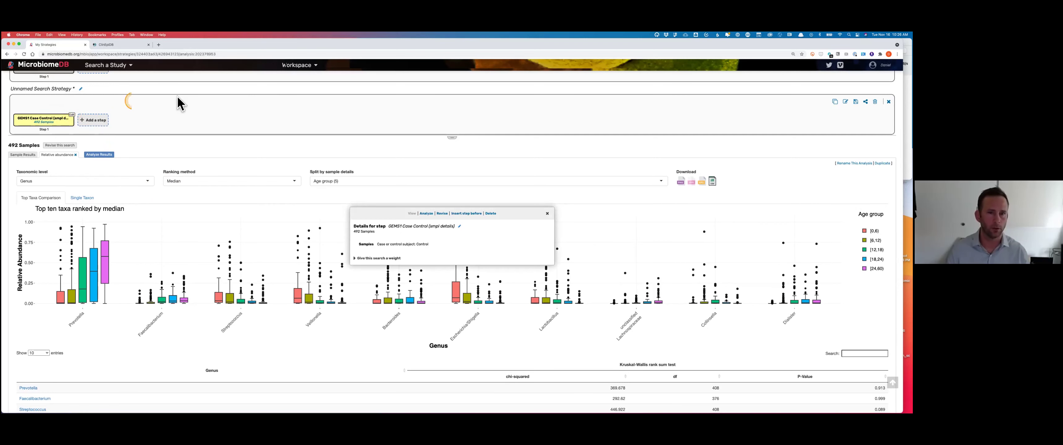
left_click(442, 214)
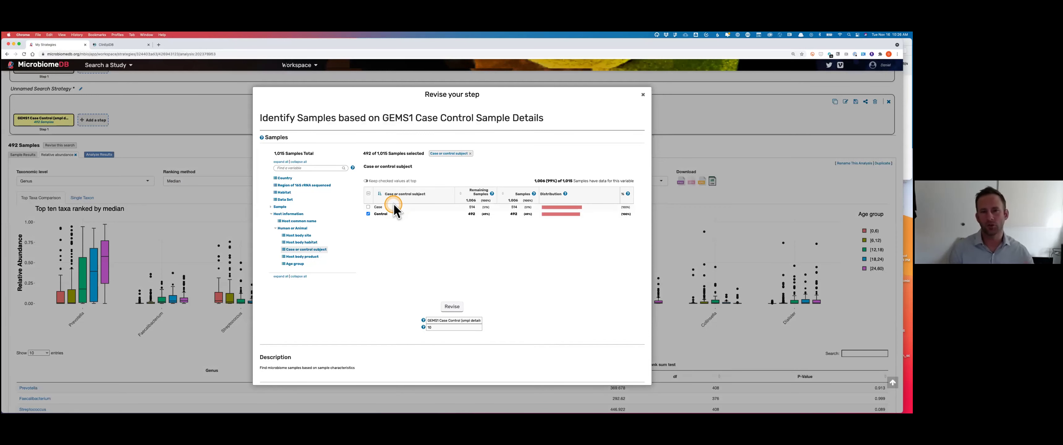
left_click(368, 207)
left_click(368, 214)
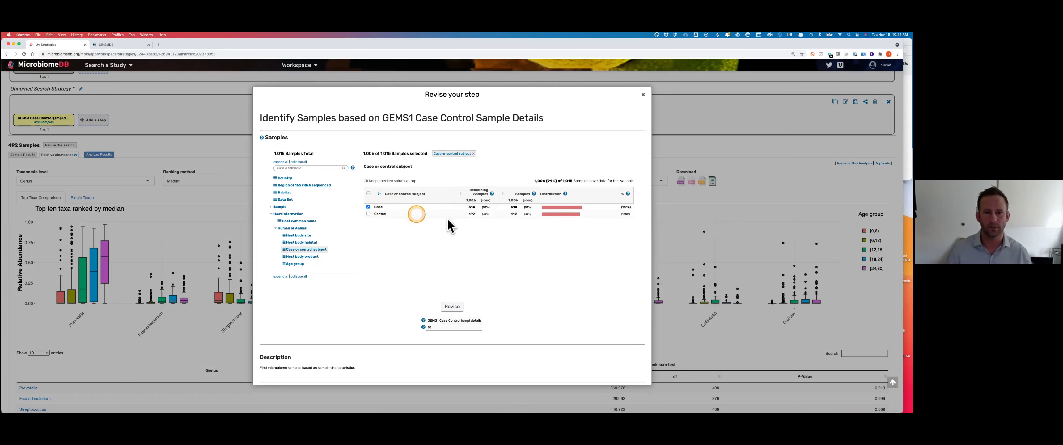
left_click(452, 306)
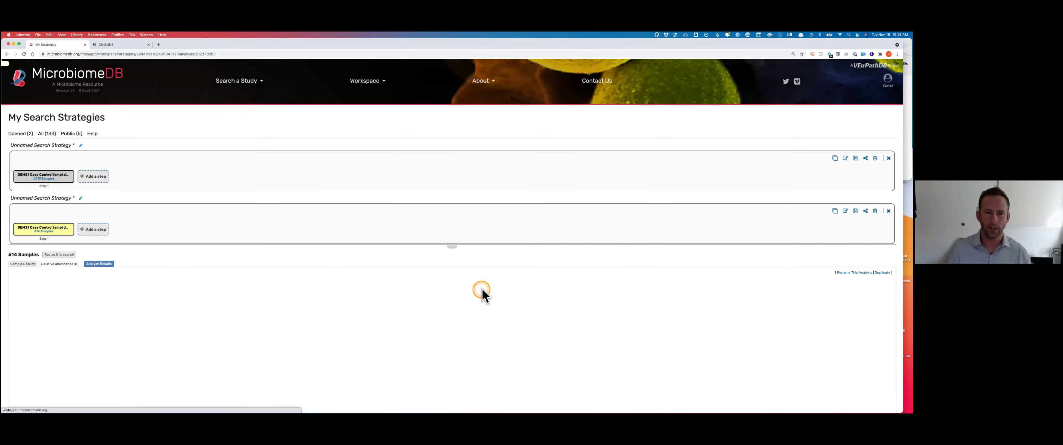
Step: Inspect the updated age-split box plots and show the values for the Escherichia/Shigella box
scroll(481, 289, "down", 2)
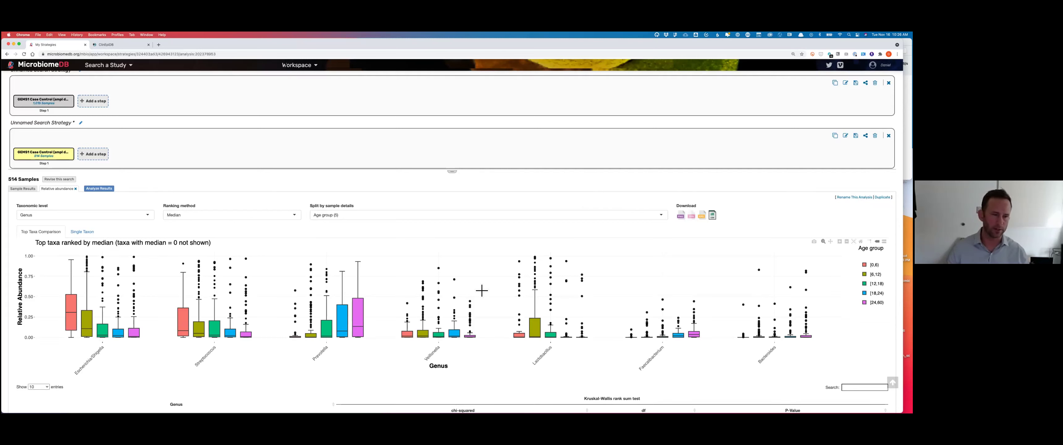
left_click(481, 291)
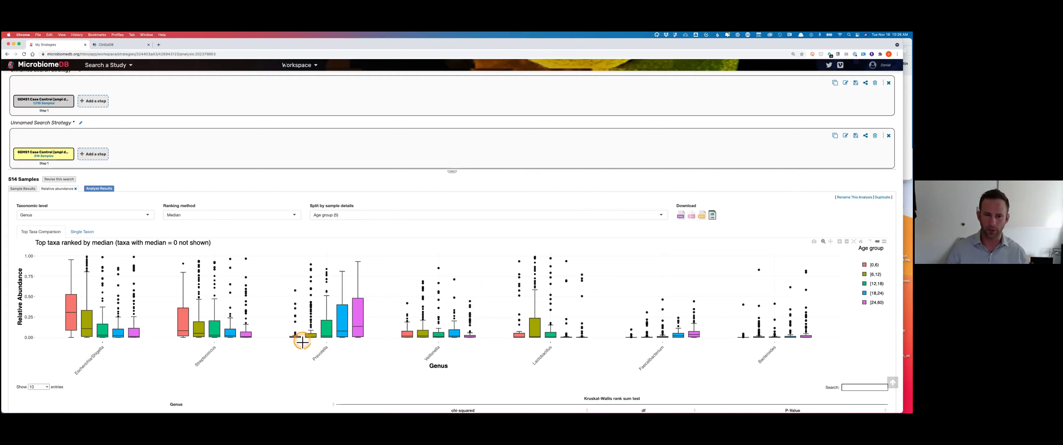
mouse_move(353, 327)
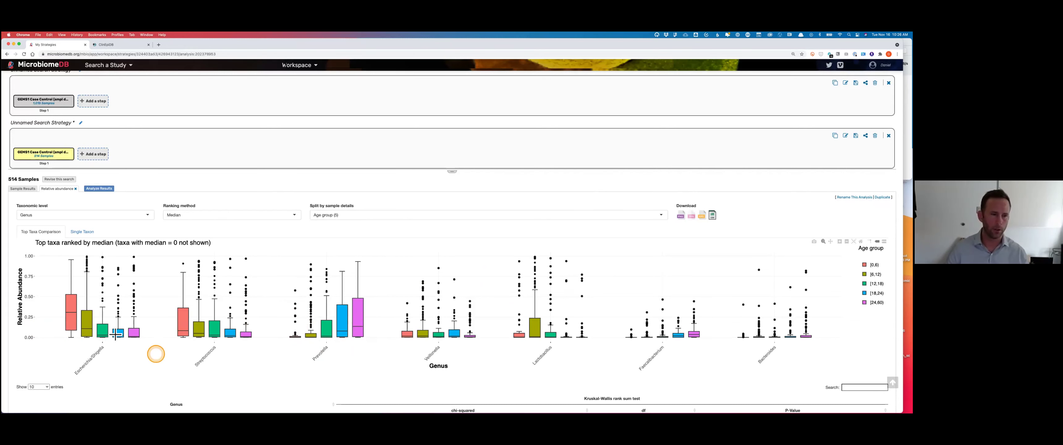
mouse_move(74, 314)
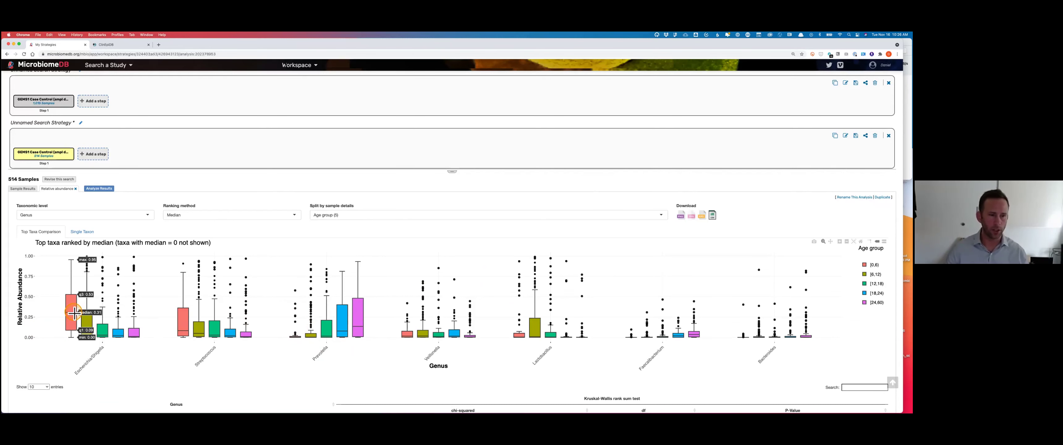
mouse_move(134, 334)
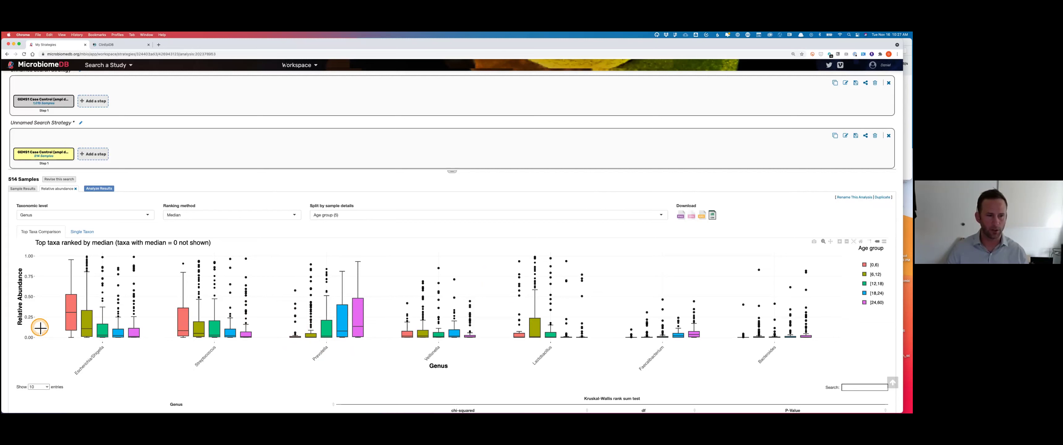
left_click(132, 331)
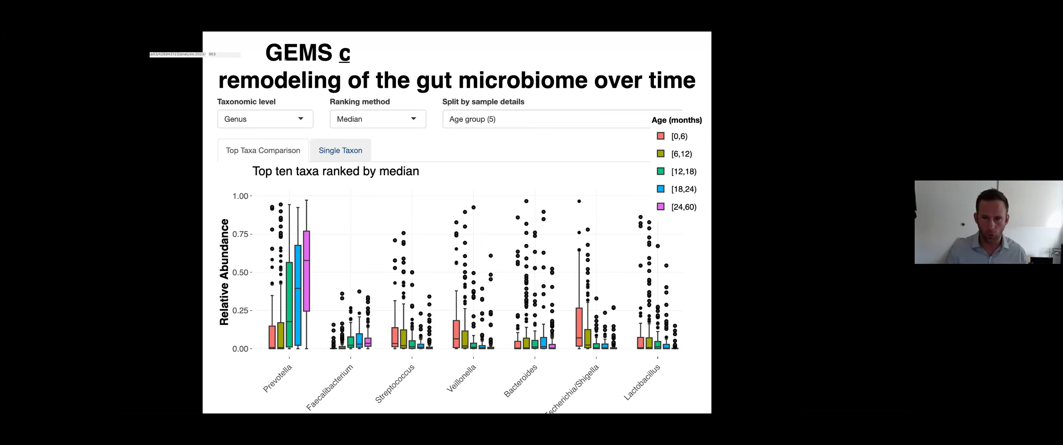
Step: Advance the Zoom slide to reveal the red arrow and legend box on the age-group split
key("Right")
key("Right")
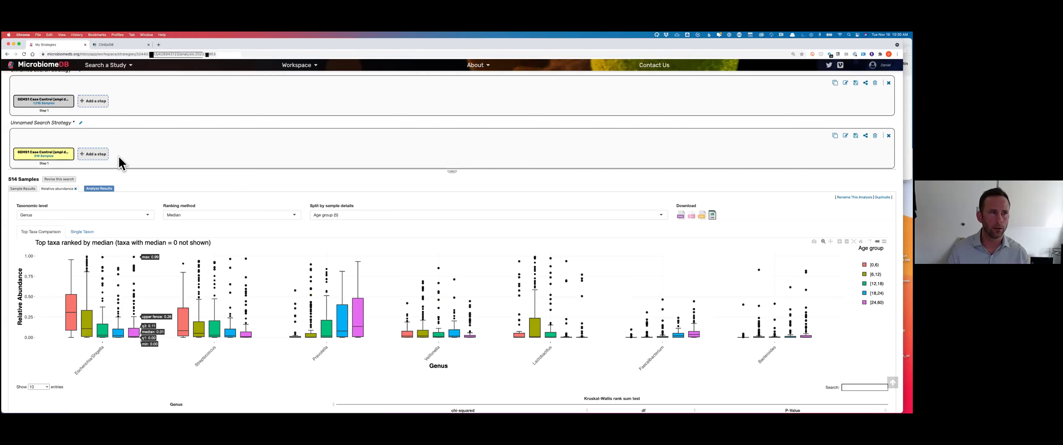
Step: Return to the MicrobiomeDB home page and clear the GEMS filter to list all studies
left_click(44, 68)
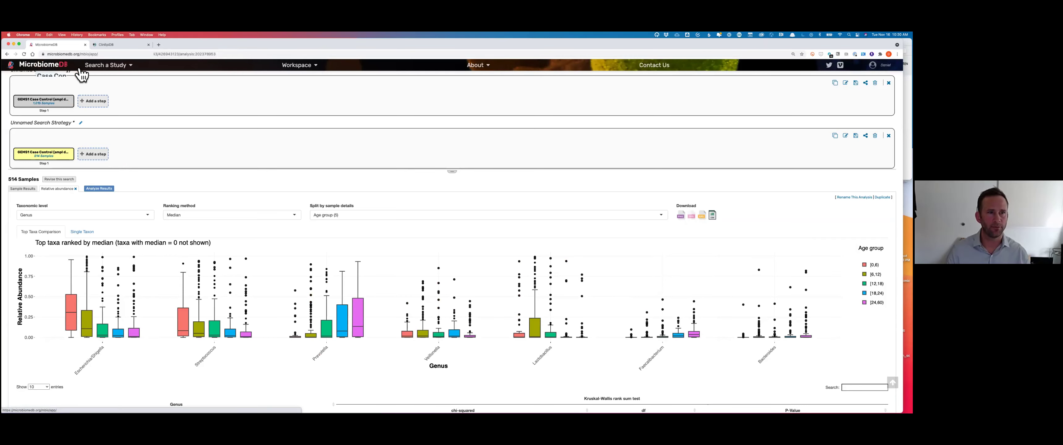
scroll(432, 204, "up", 5)
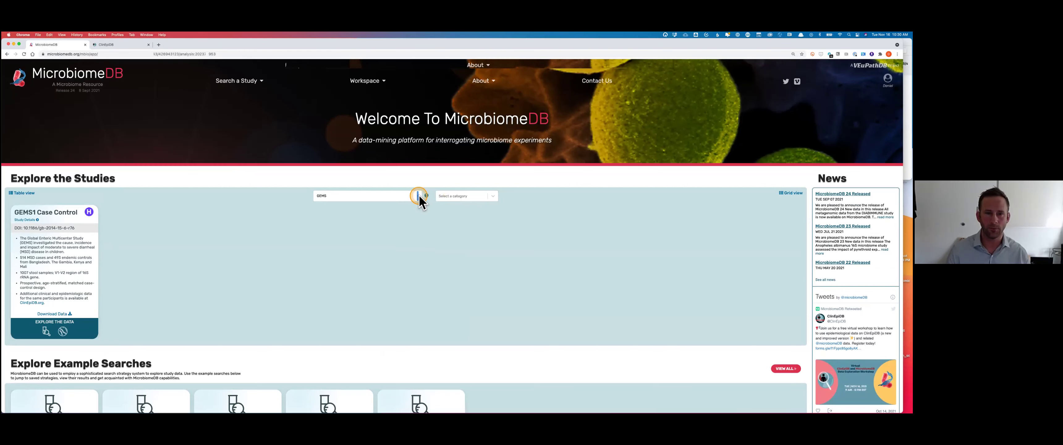
left_click(419, 195)
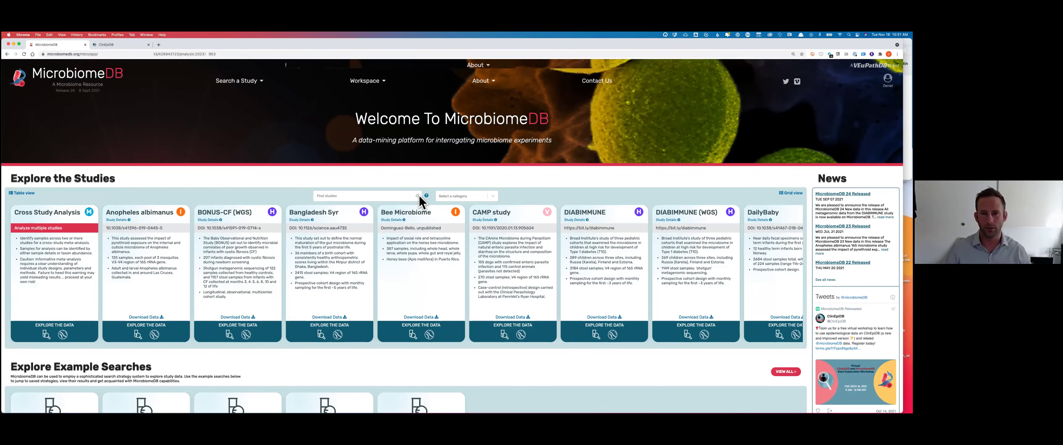
left_click(412, 238)
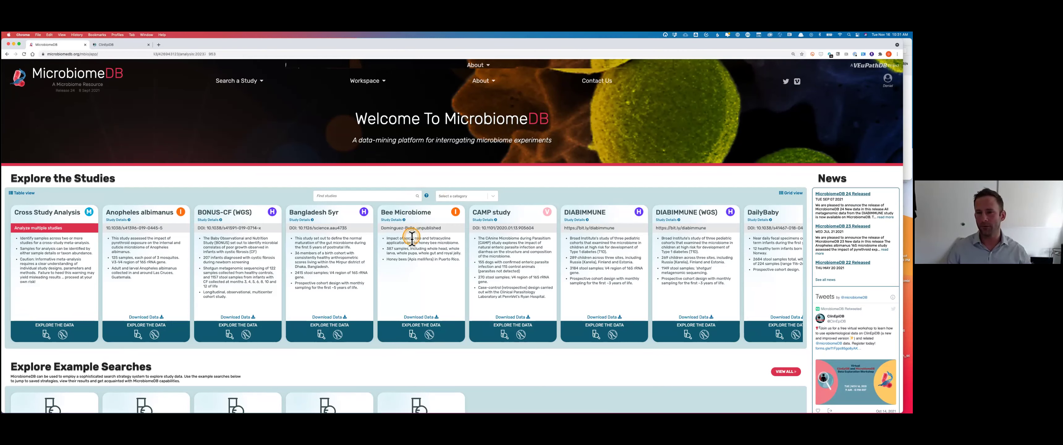
left_click(453, 241)
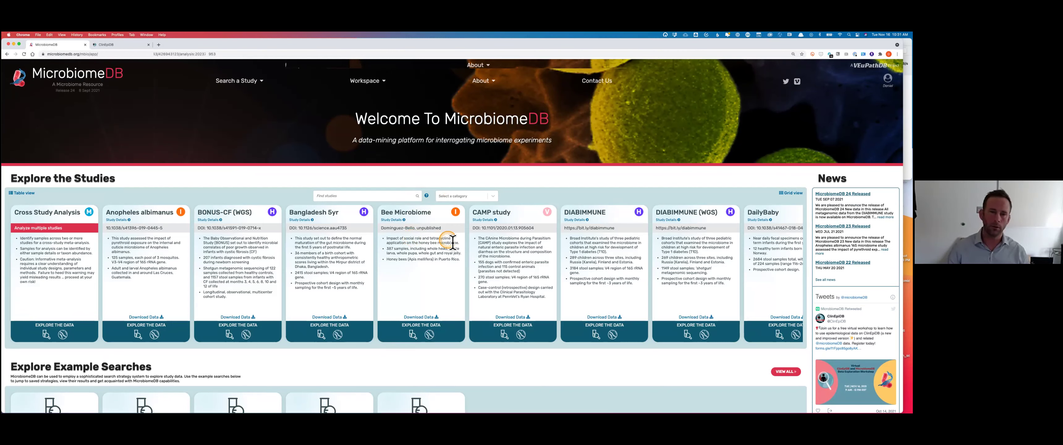
left_click(498, 239)
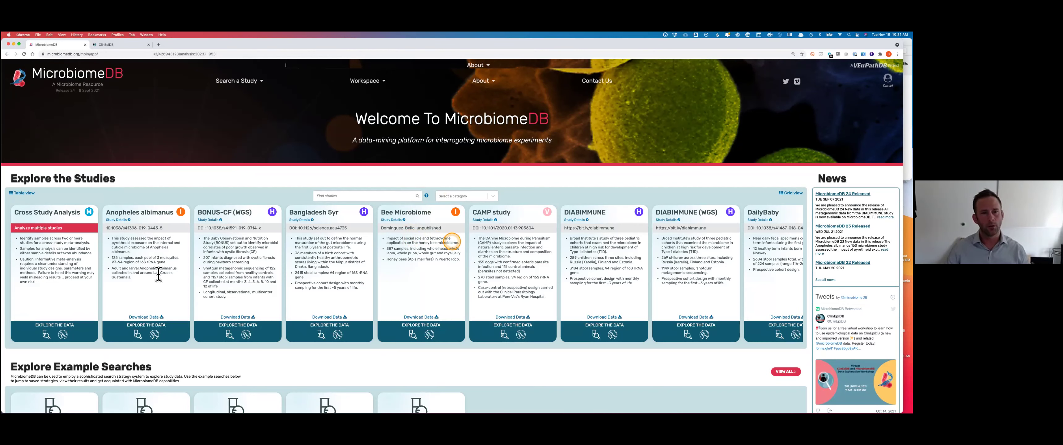
left_click(233, 237)
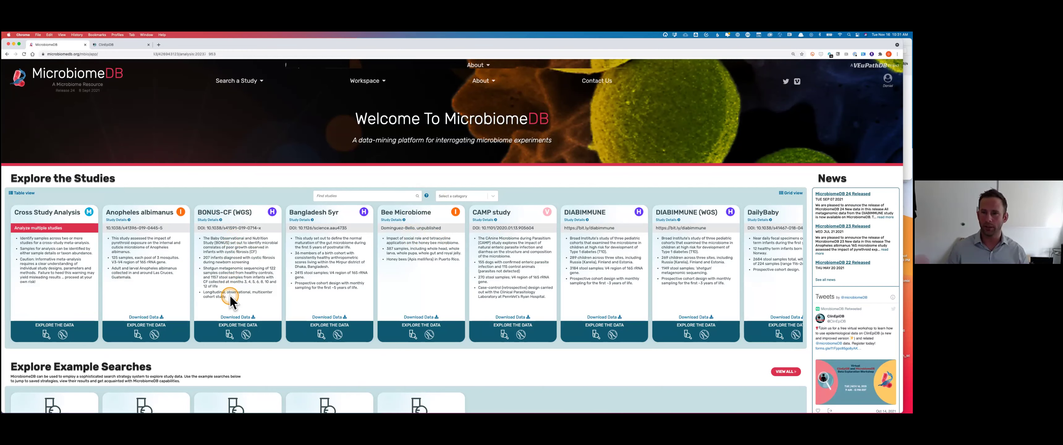
left_click(230, 296)
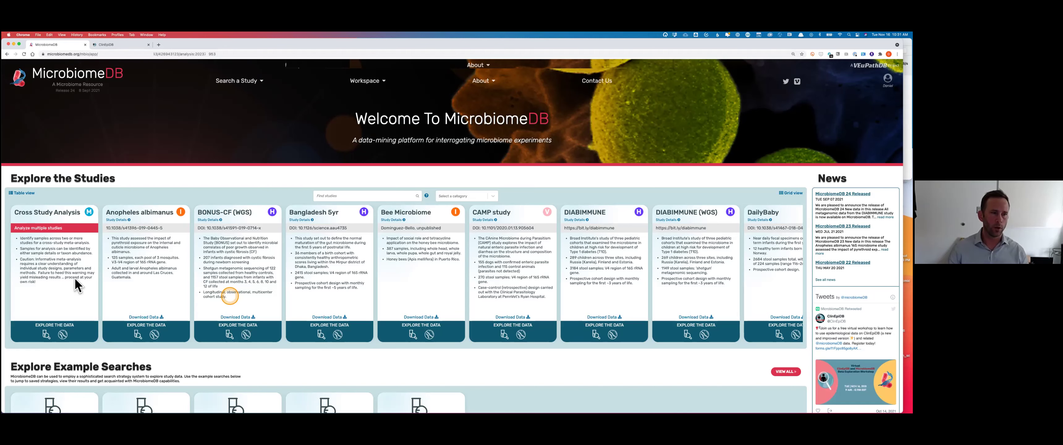
Step: Open the Cross Study Analysis study and launch its Taxon Abundance search
left_click(68, 205)
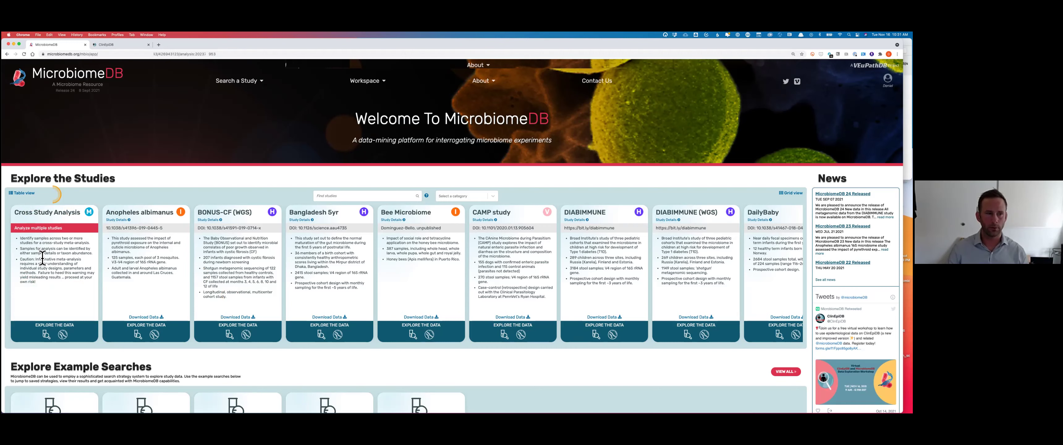
left_click(36, 213)
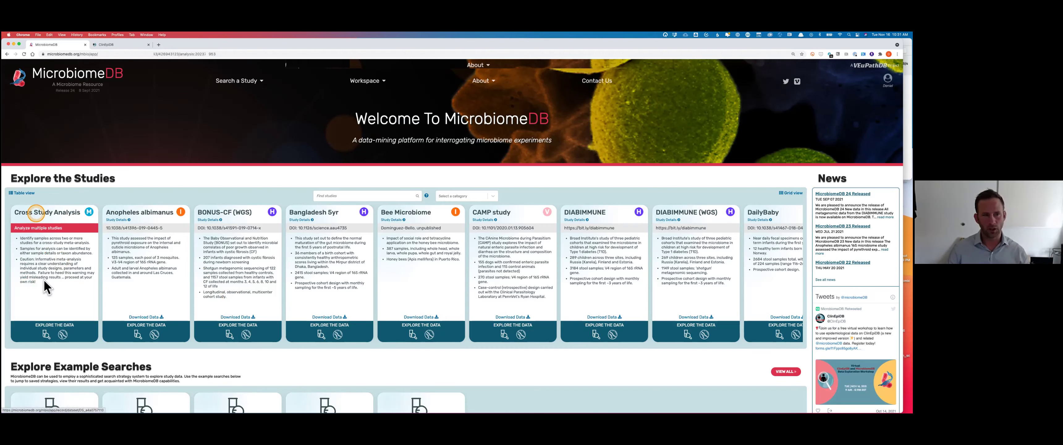
left_click(40, 259)
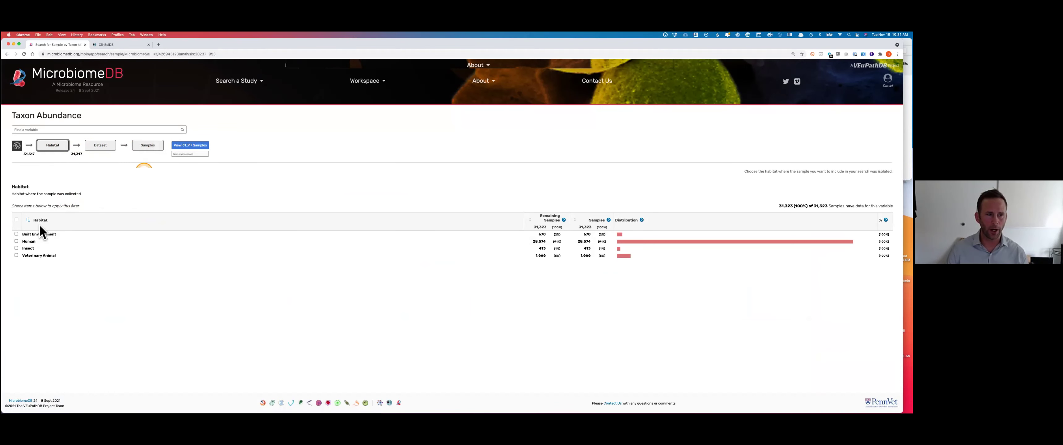
Step: Go through the Dataset step to the Samples step's Kingdom-to-Species taxon tree for 31,317 samples
left_click(100, 161)
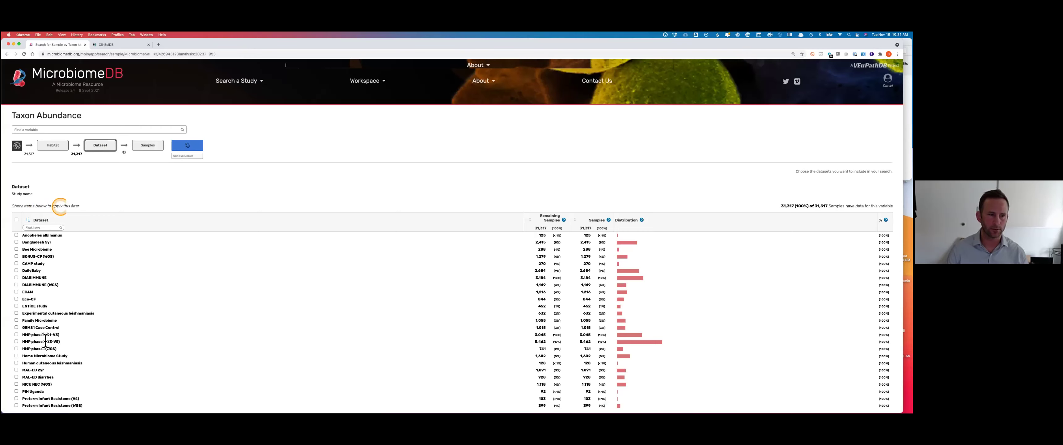
scroll(48, 354, "down", 1)
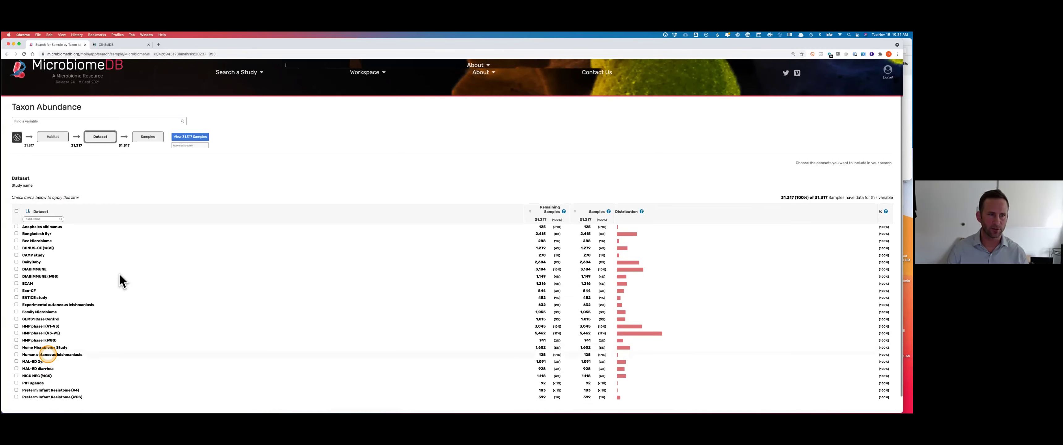
left_click(145, 136)
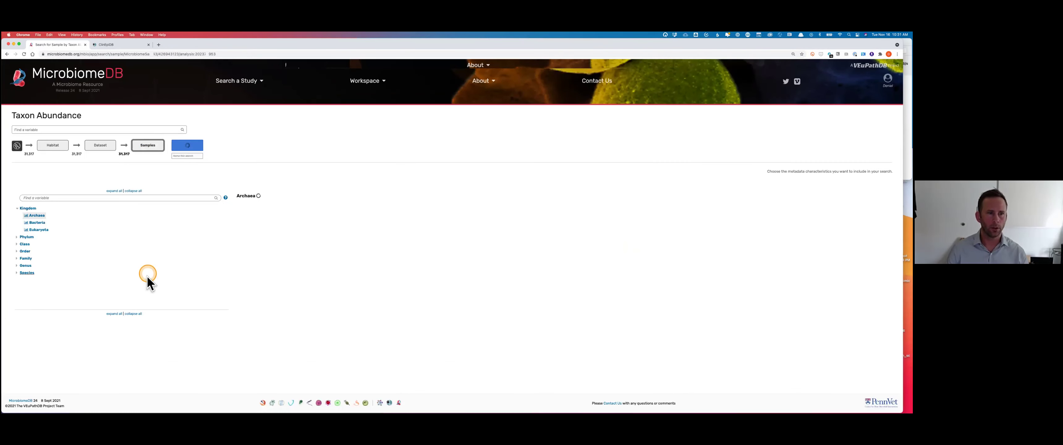
Step: Zoom the page in twice to read the Archaea histogram, then focus the Find a variable box
left_click(52, 197)
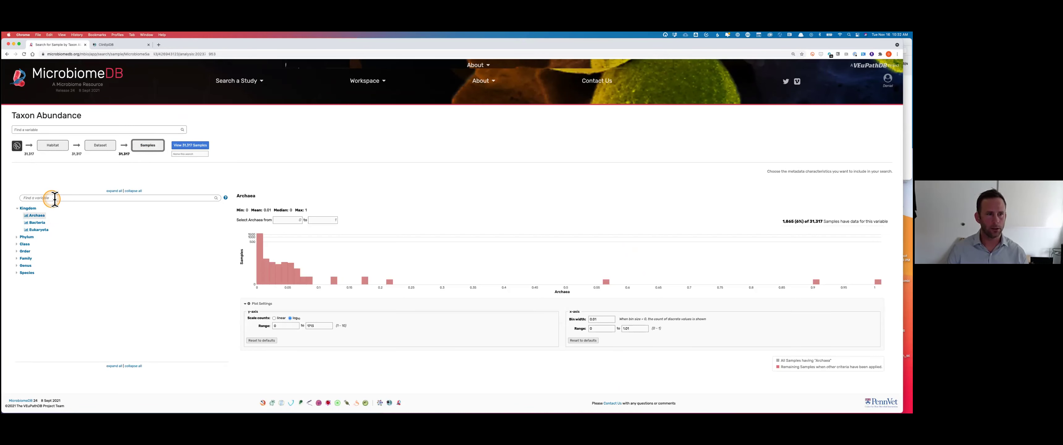
left_click(55, 198)
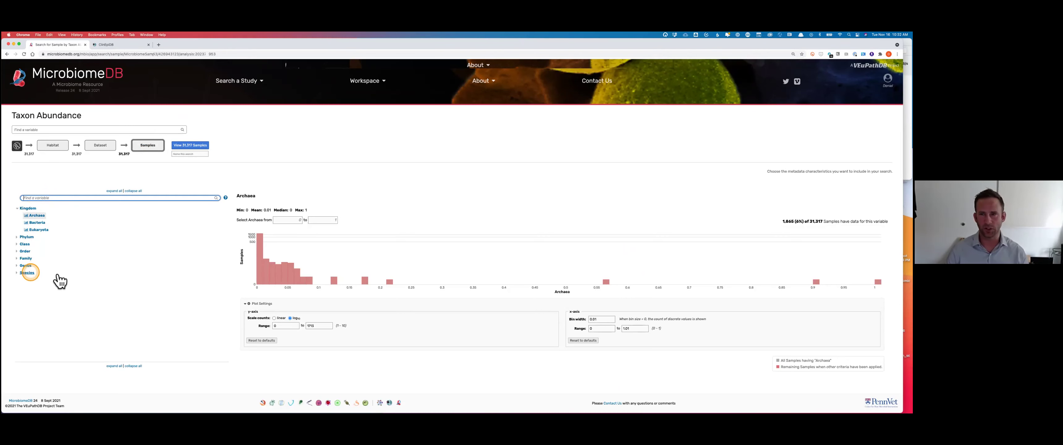
key("super+equal")
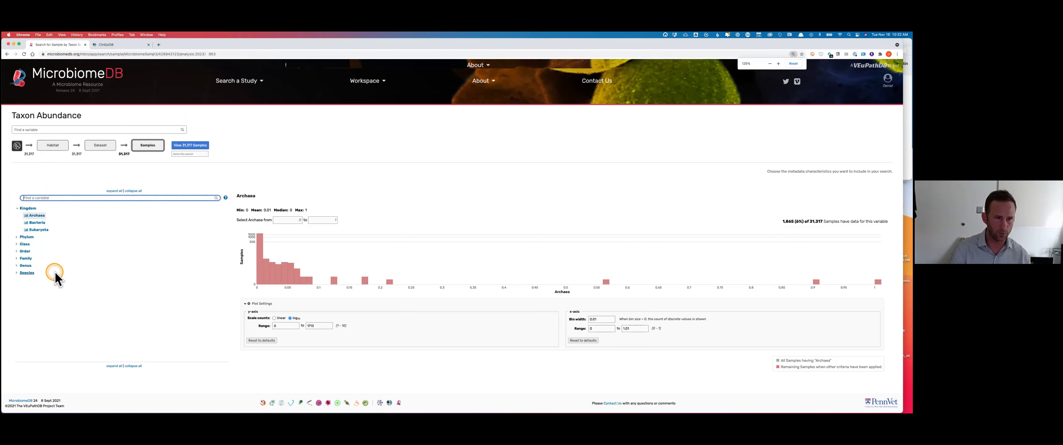
key("super+equal")
scroll(52, 213, "down", 3)
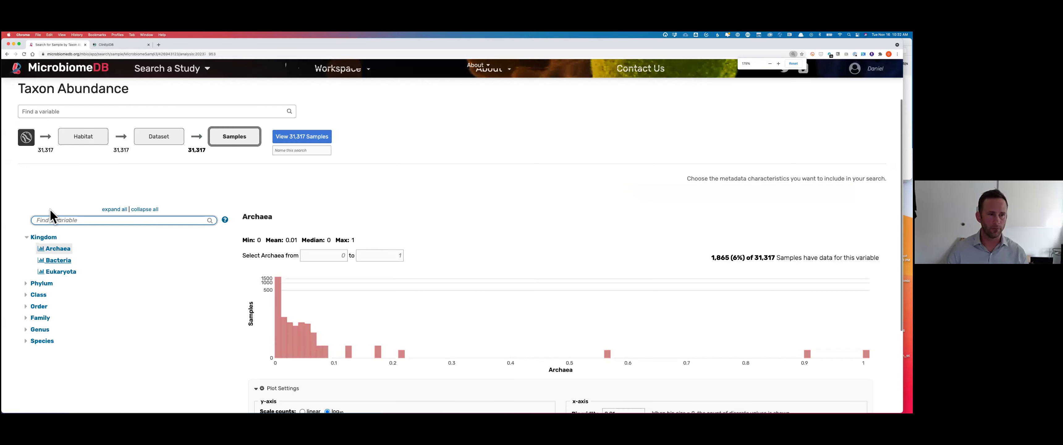
scroll(64, 206, "down", 1)
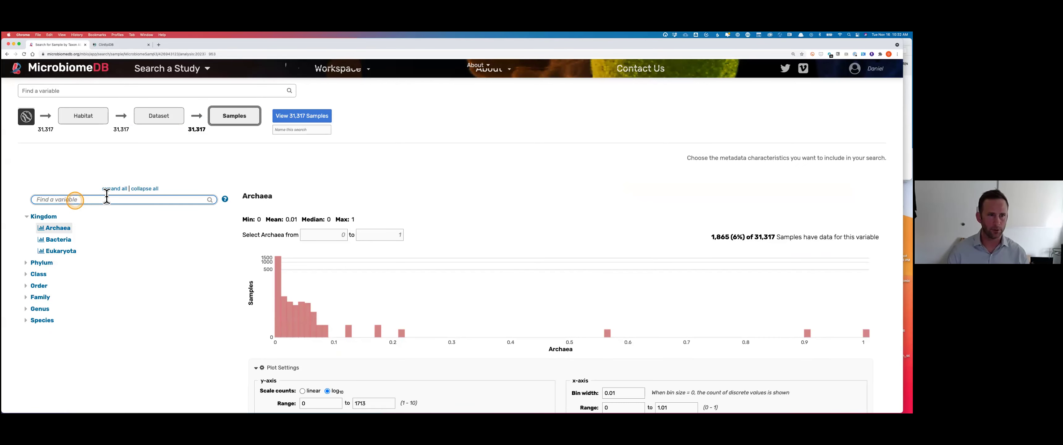
double_click(196, 129)
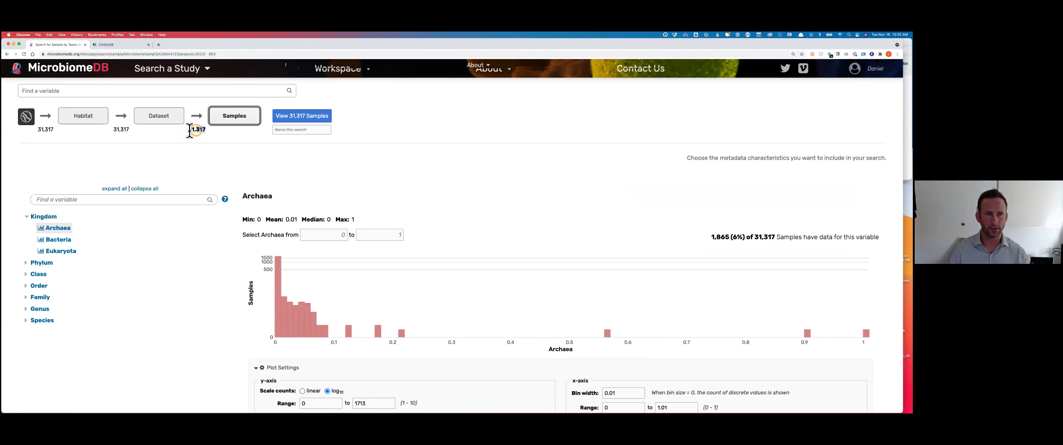
left_click(110, 202)
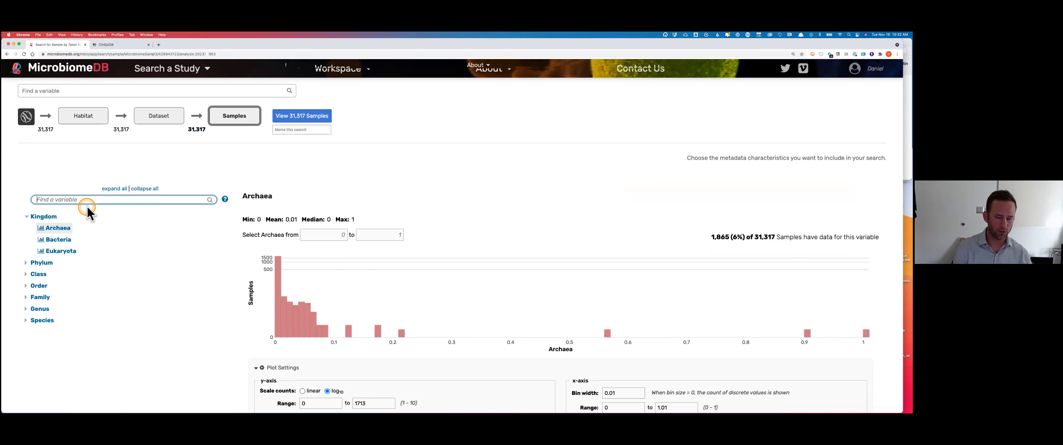
type("E")
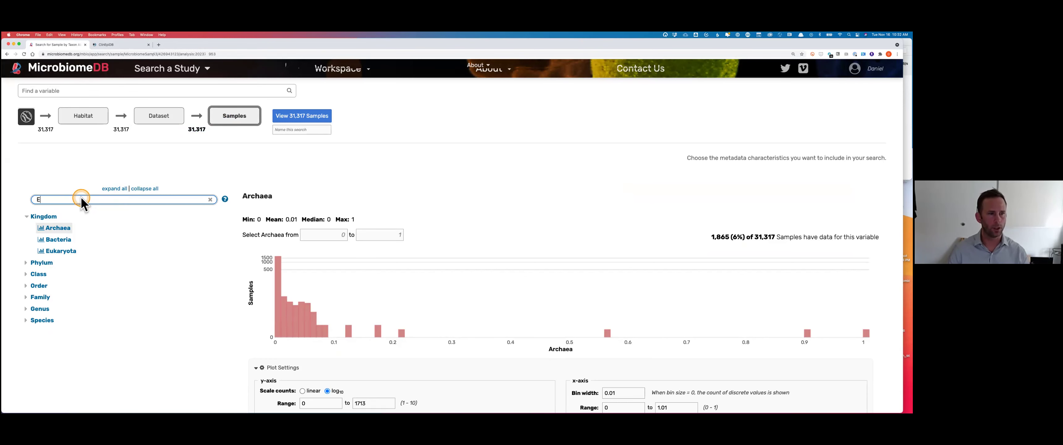
type("sch")
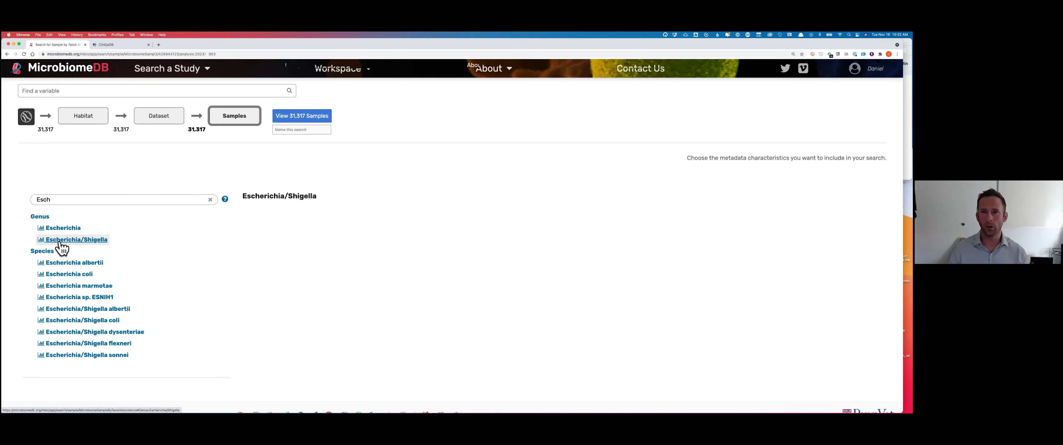
left_click(383, 228)
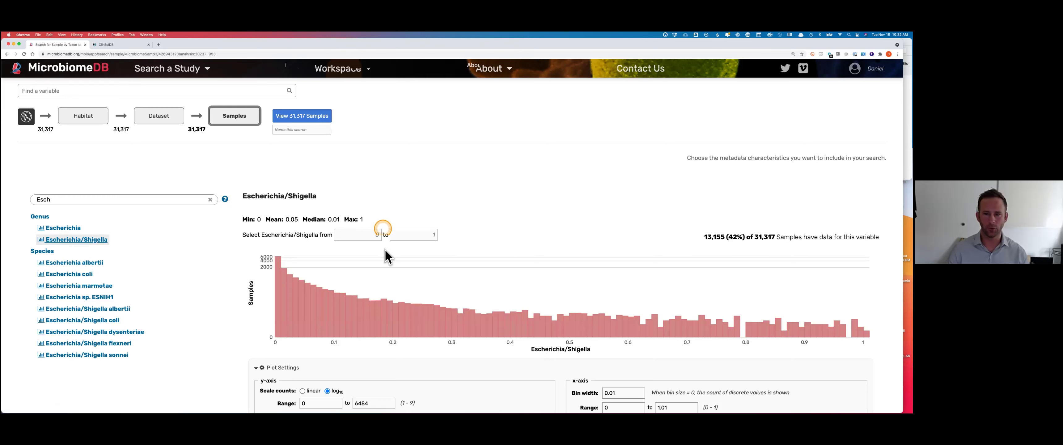
left_click(422, 271)
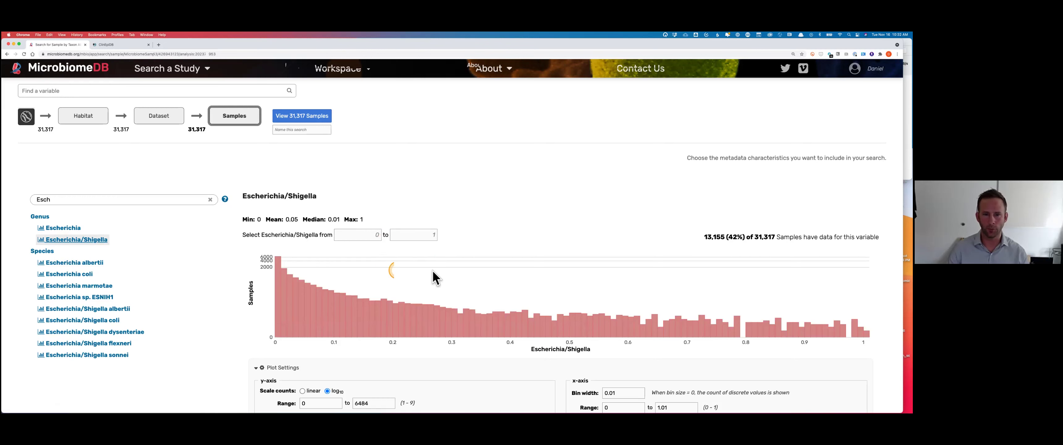
left_click(505, 275)
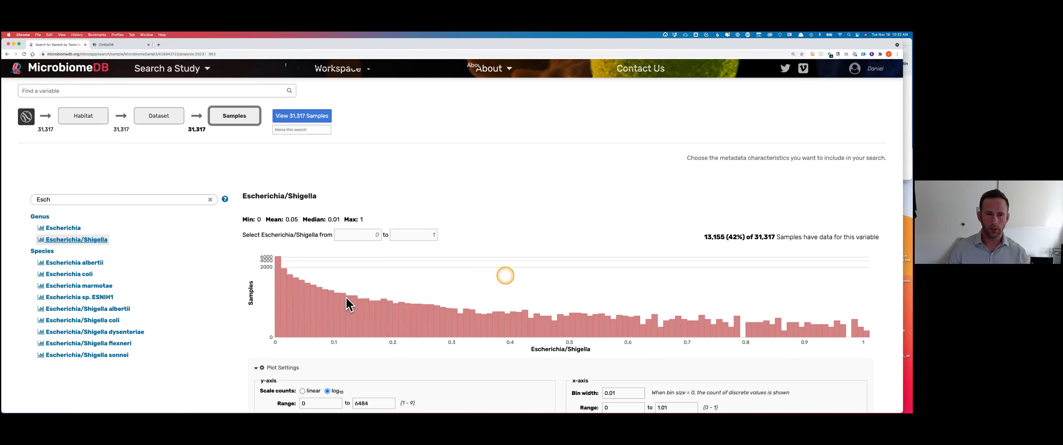
scroll(305, 265, "down", 2)
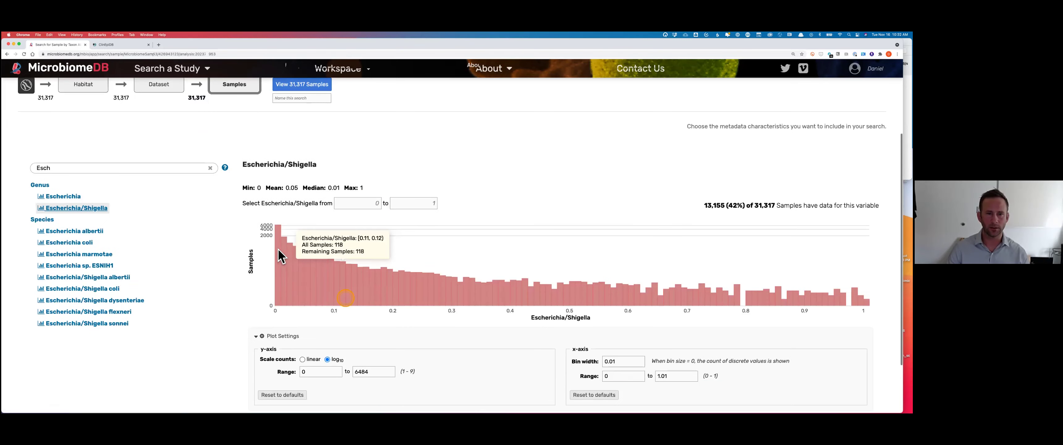
left_click(277, 249)
scroll(289, 256, "down", 1)
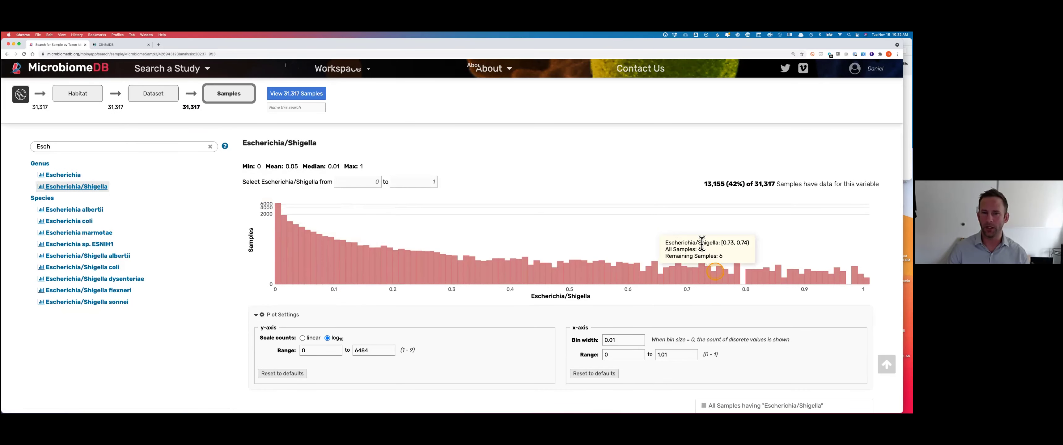
left_click(658, 217)
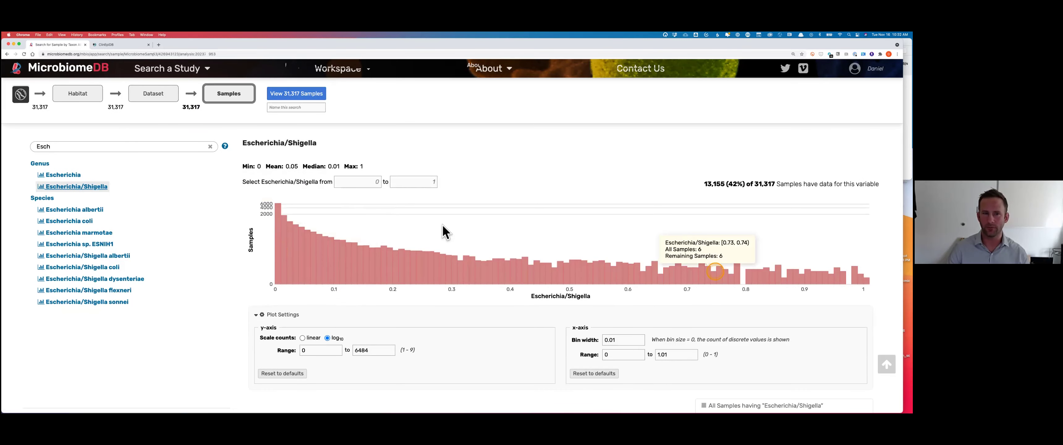
left_click(357, 226)
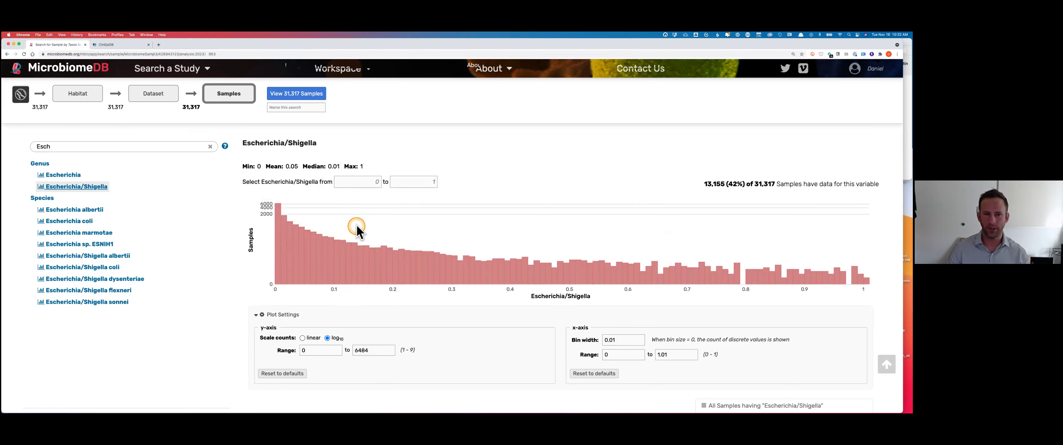
left_click(279, 211)
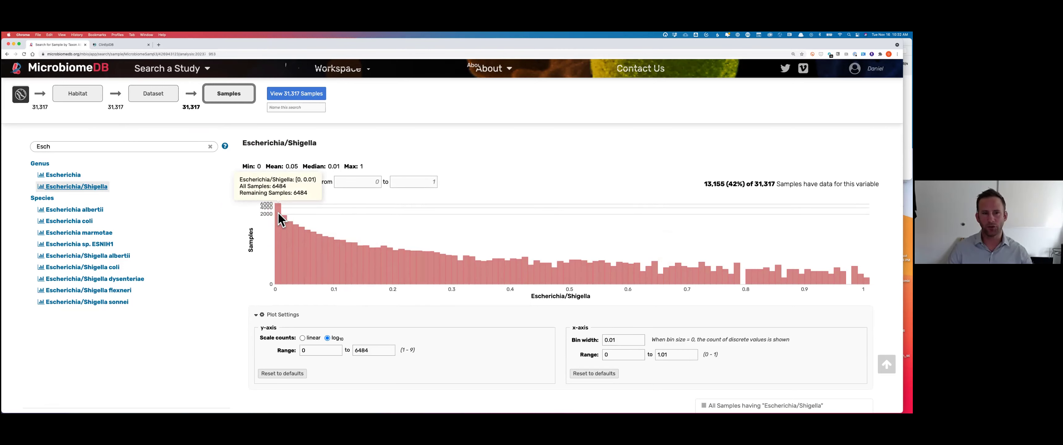
left_click(283, 226)
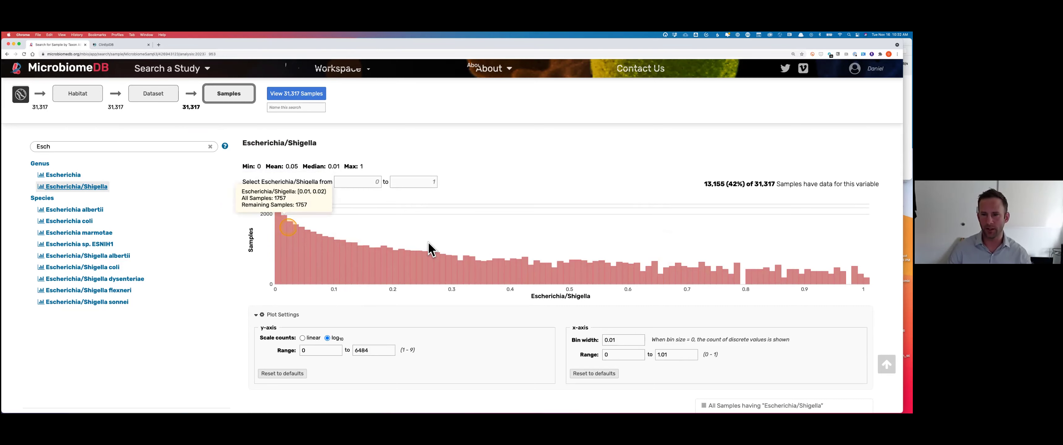
left_click(555, 267)
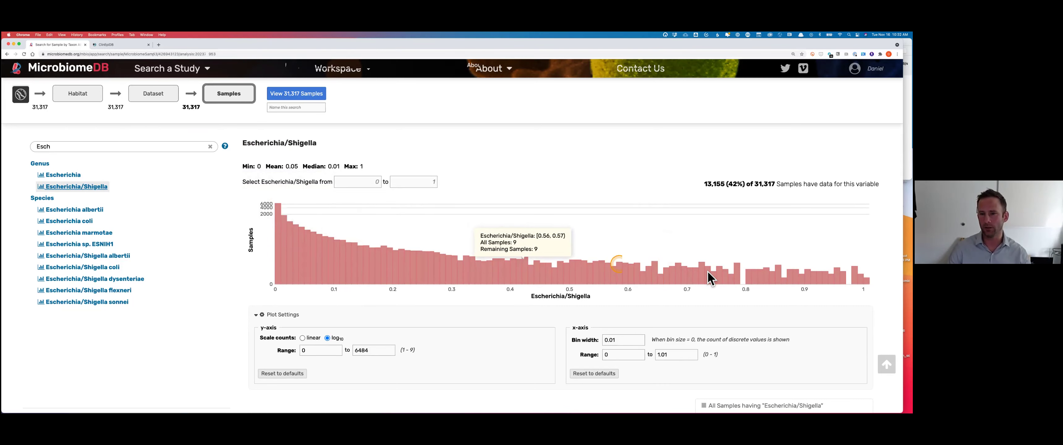
left_click(707, 270)
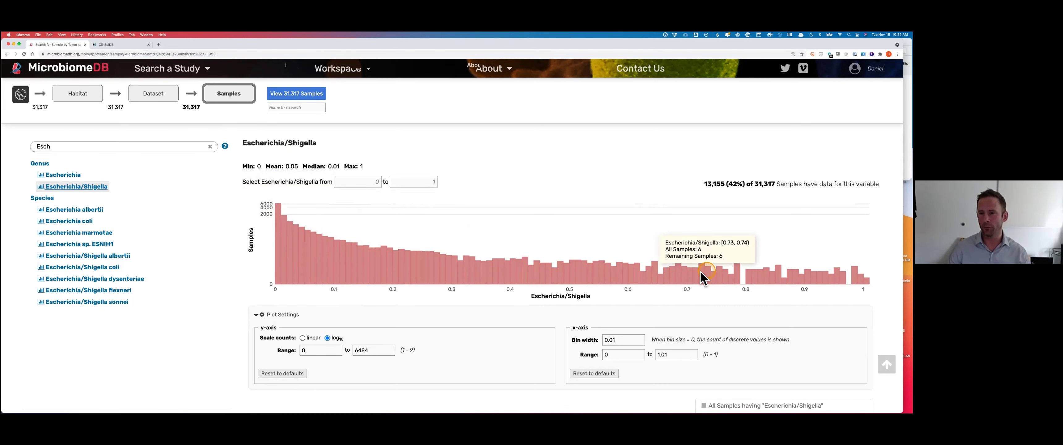
left_click(691, 288)
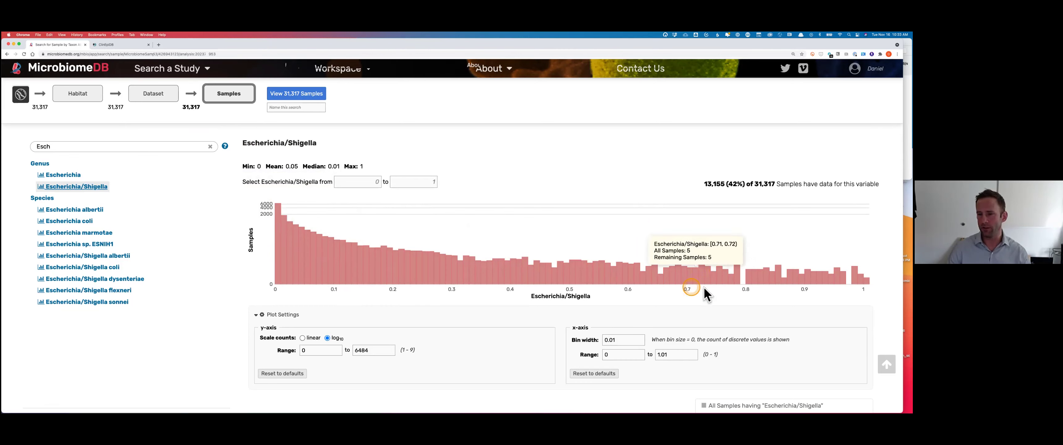
left_click(741, 286)
left_click(804, 289)
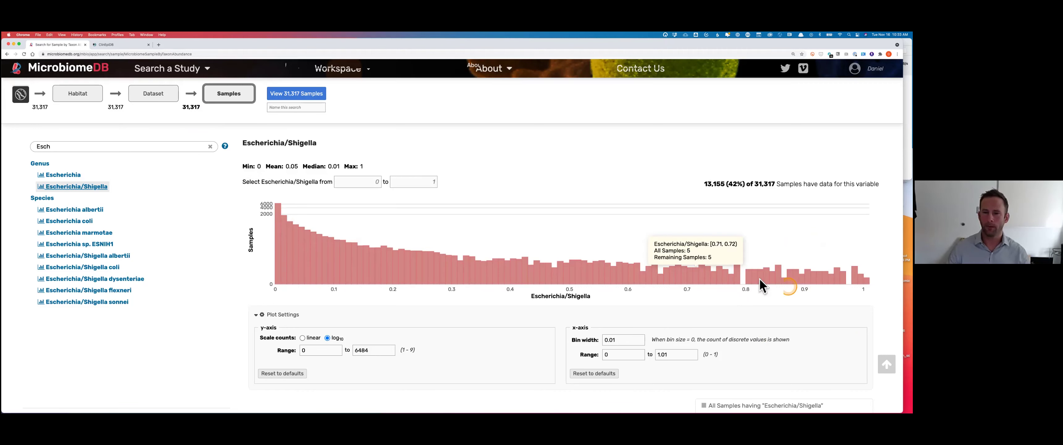
Step: Set the Escherichia/Shigella abundance range to 0.8–1 after trying 0.5 and 0.7 lower limits
left_click(427, 180)
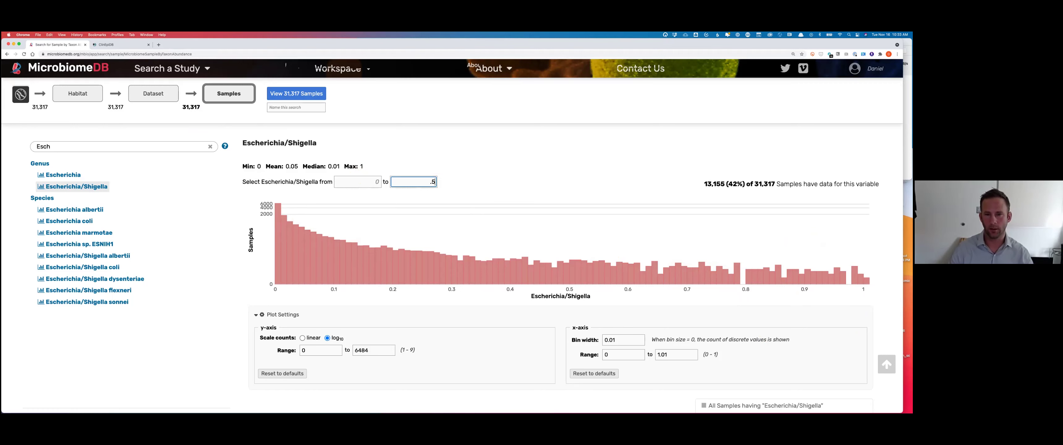
type(".5")
left_click(493, 186)
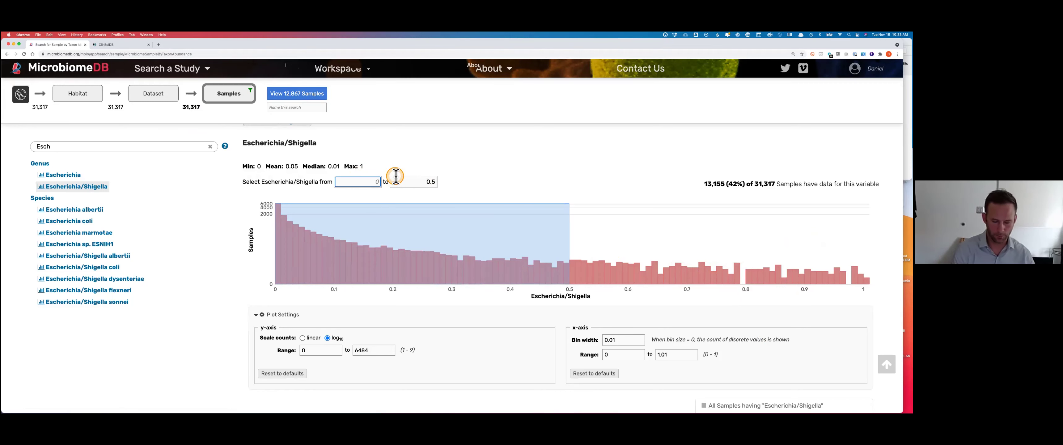
type(".5")
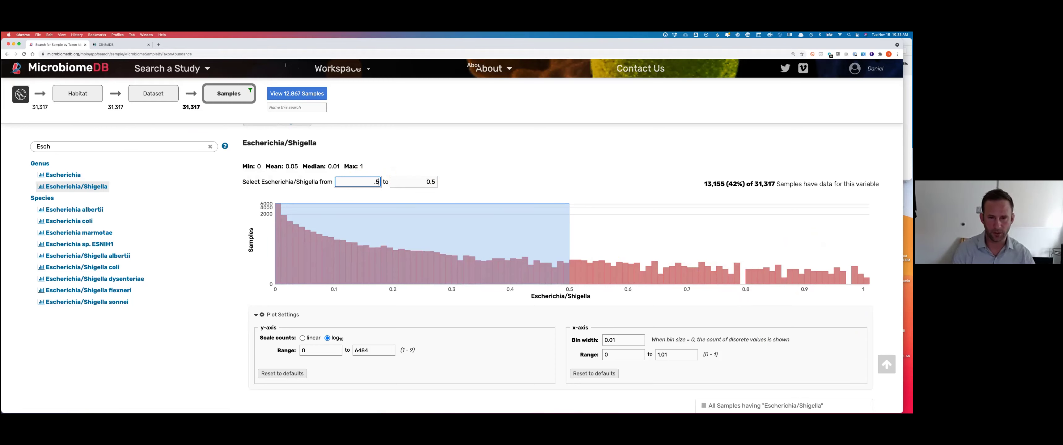
key("Return")
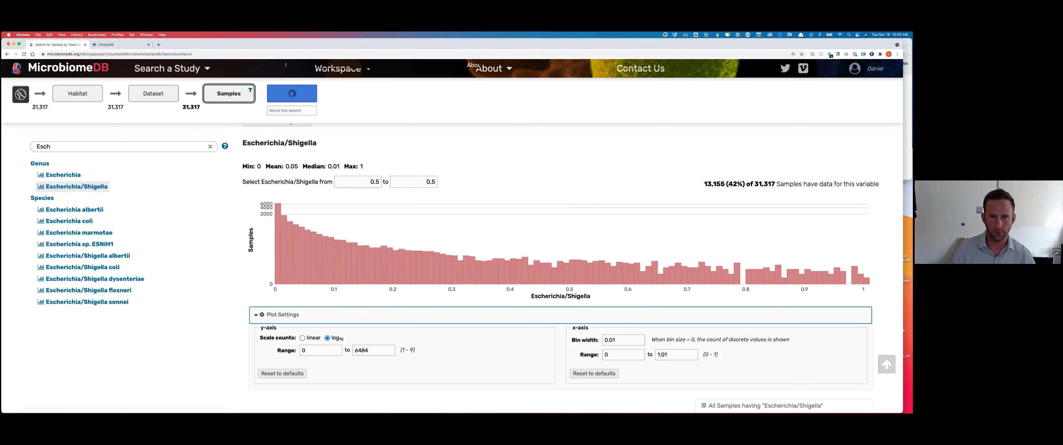
left_click(429, 183)
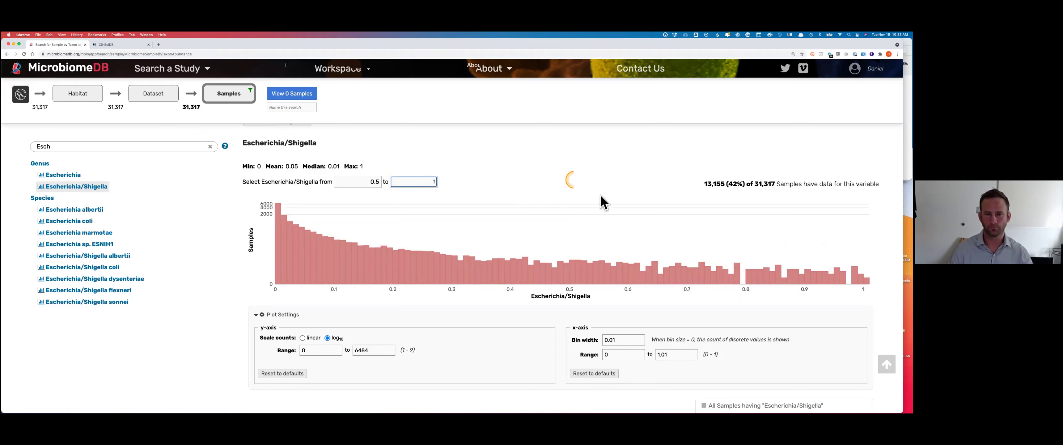
left_click(490, 187)
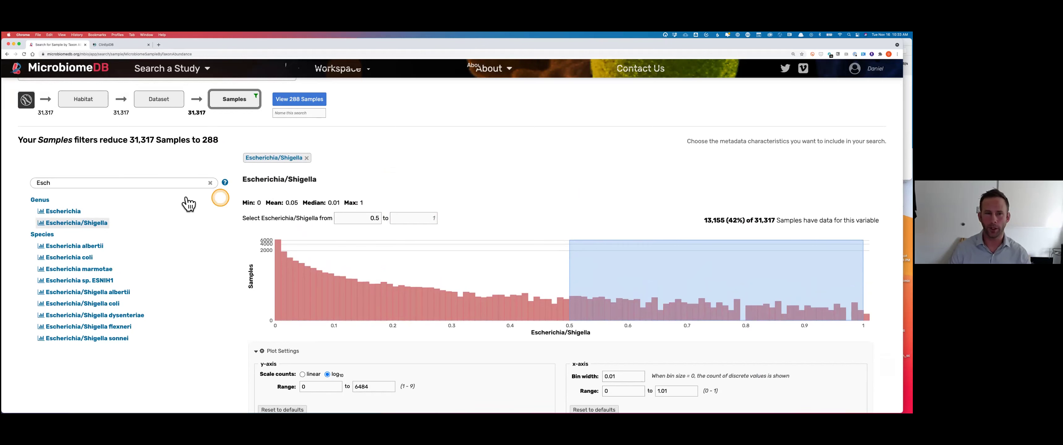
left_click(376, 218)
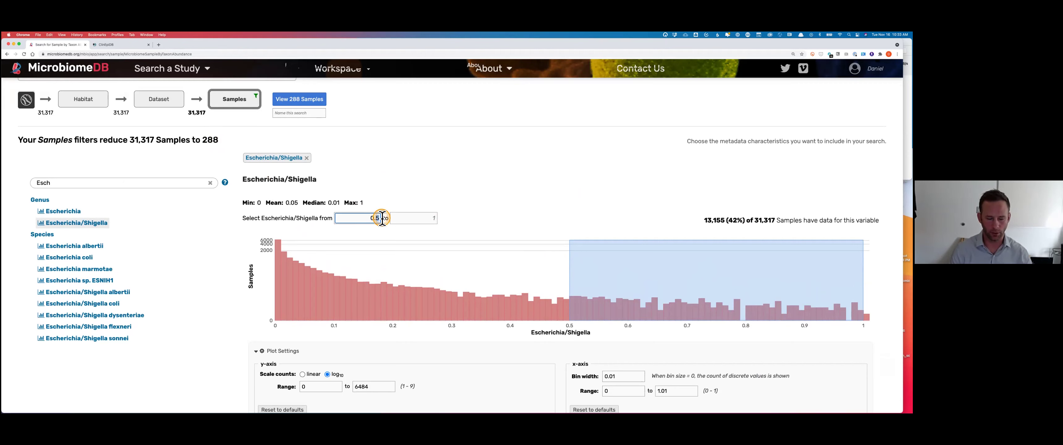
left_click(484, 172)
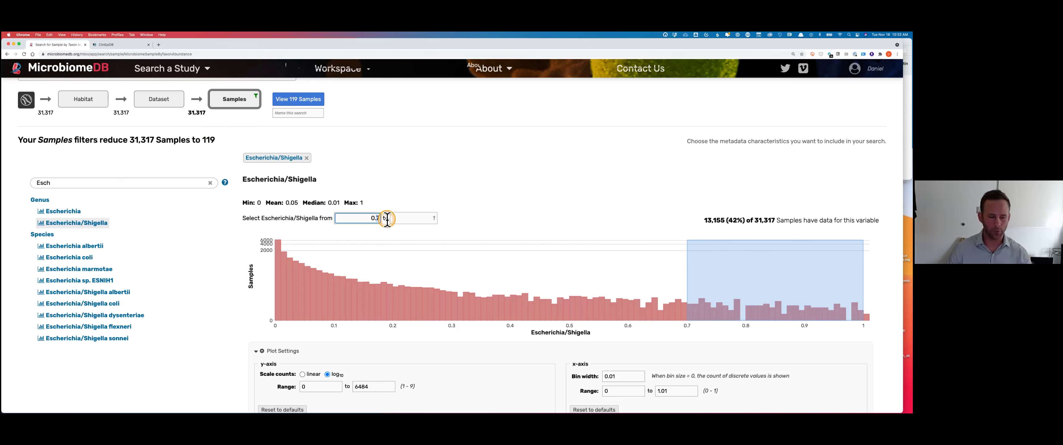
key("Return")
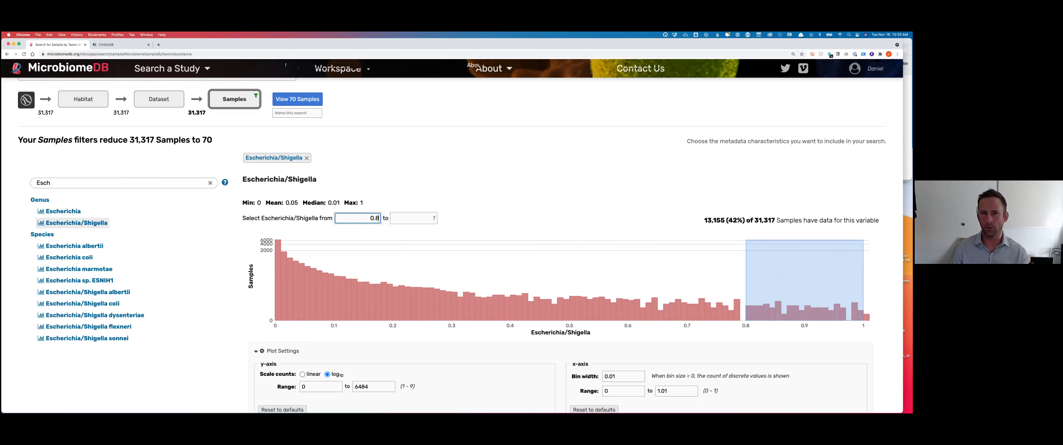
scroll(458, 240, "down", 3)
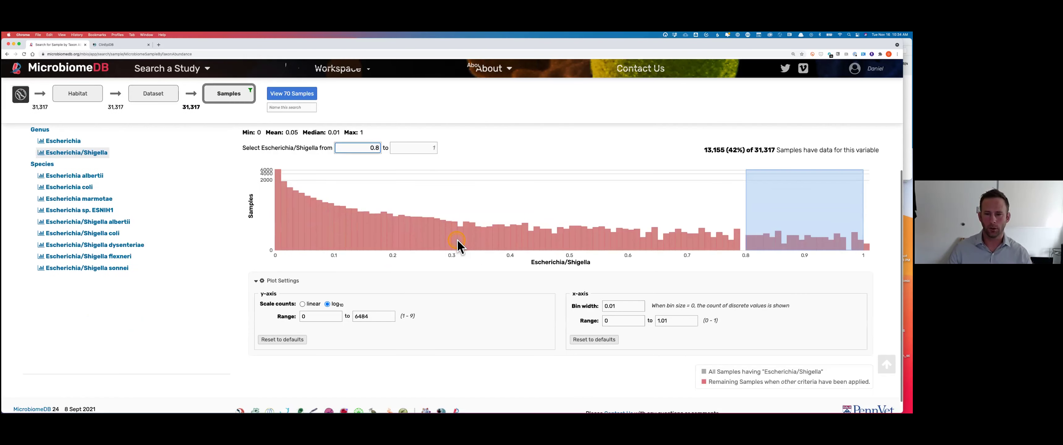
scroll(458, 245, "down", 1)
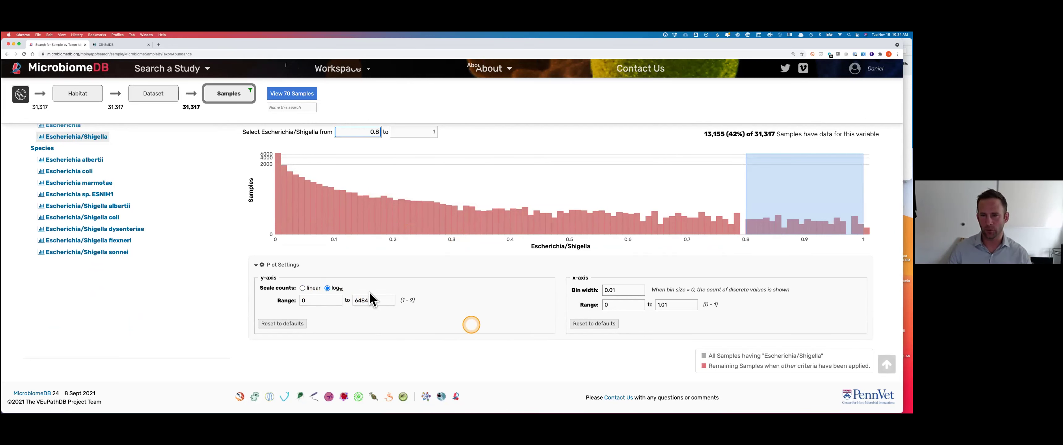
left_click(328, 288)
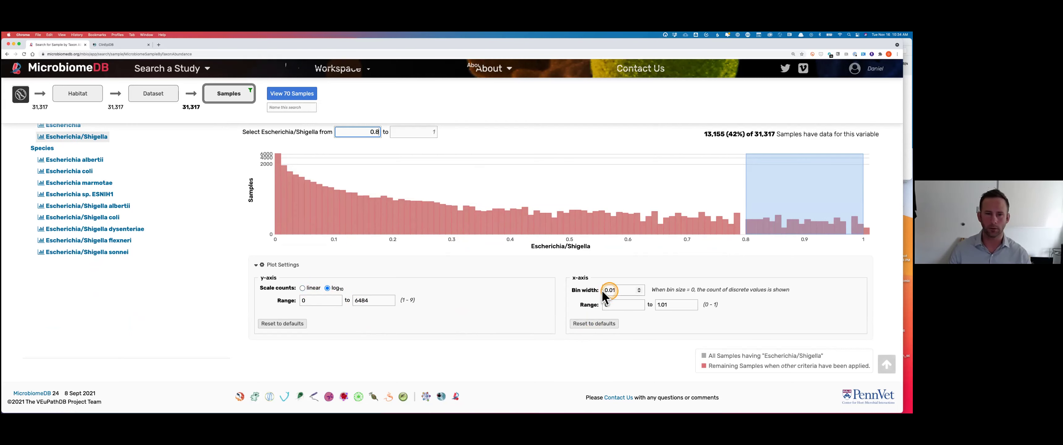
left_click(457, 313)
scroll(455, 310, "up", 3)
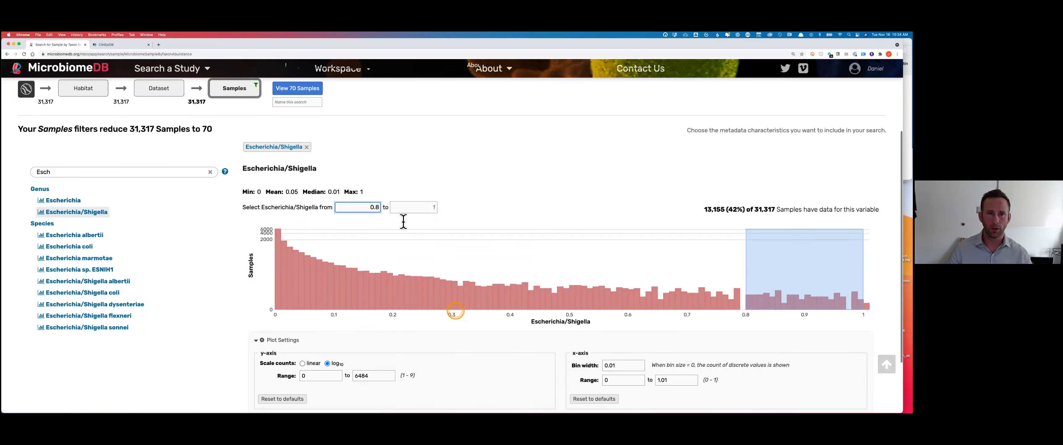
left_click(289, 99)
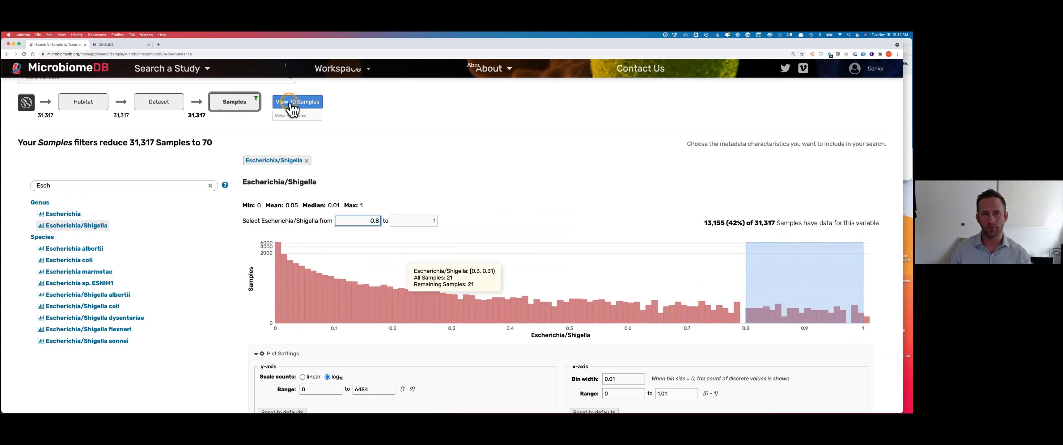
left_click(303, 161)
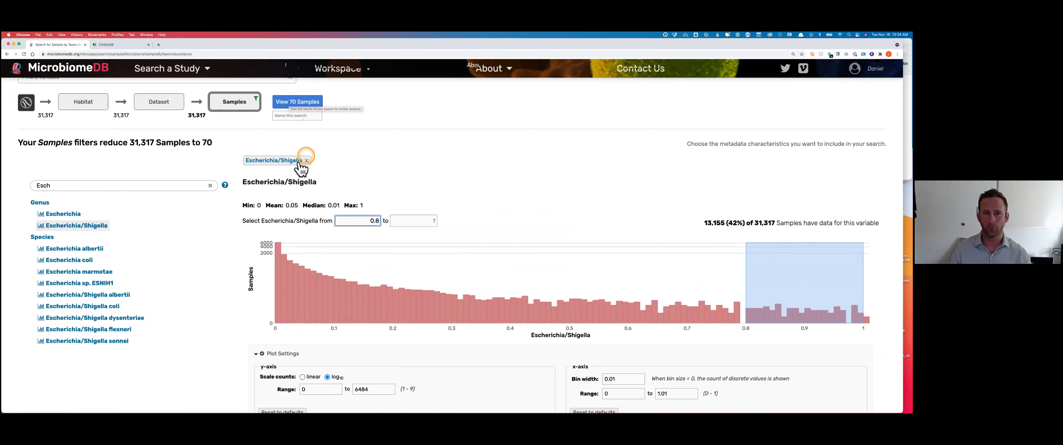
left_click(335, 158)
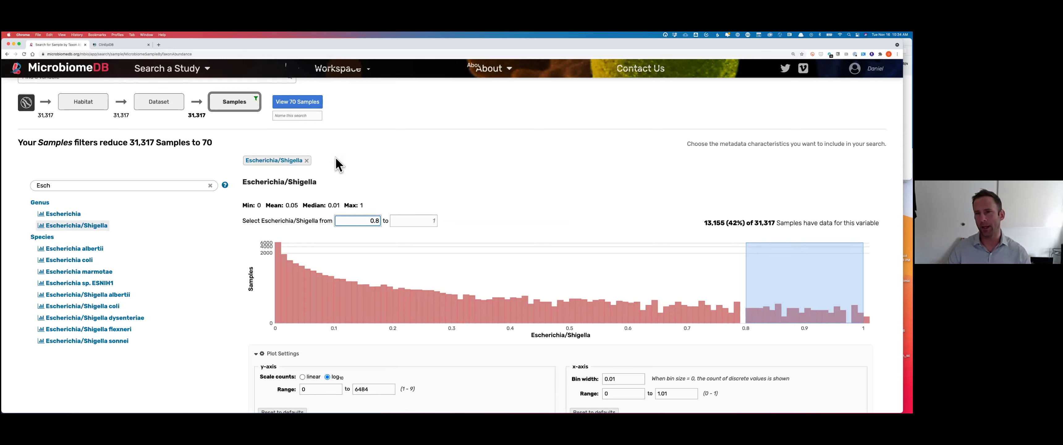
left_click(290, 106)
left_click_drag(291, 108, 375, 114)
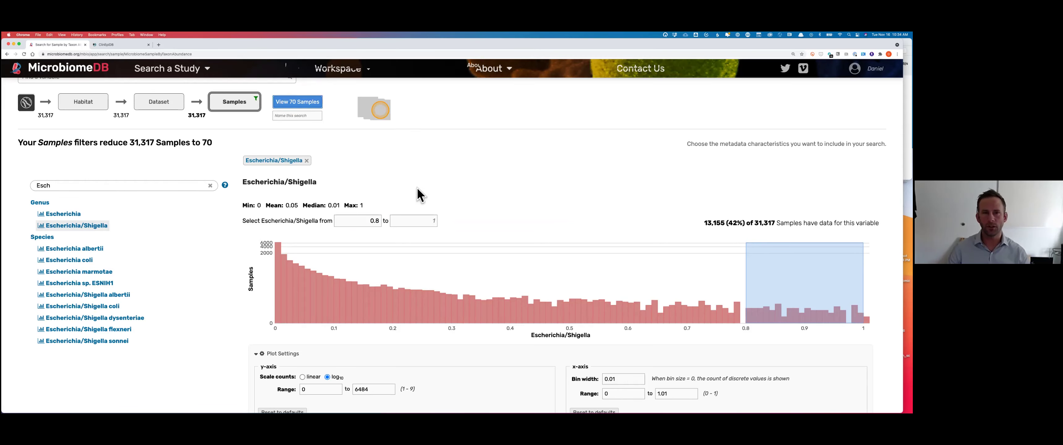
Step: Open the 70 samples as a new strategy and scroll the results to read their Description entries
left_click_drag(418, 194, 415, 212)
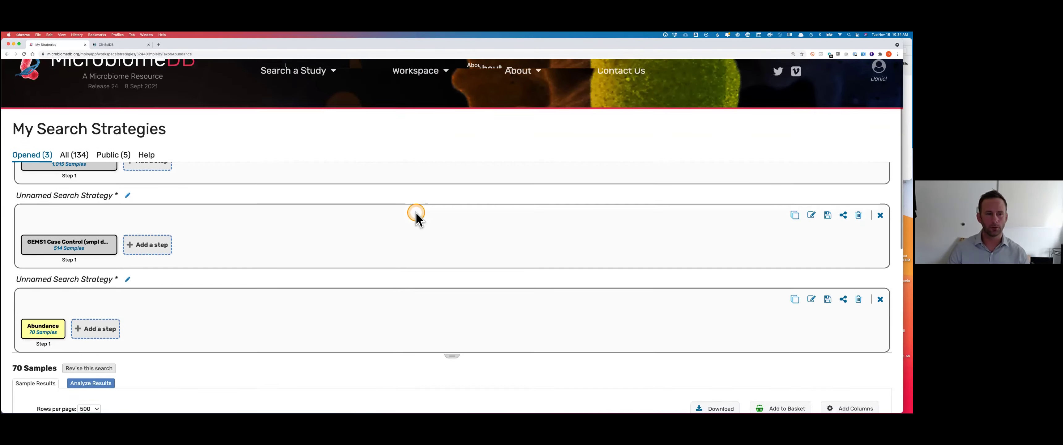
scroll(415, 211, "down", 10)
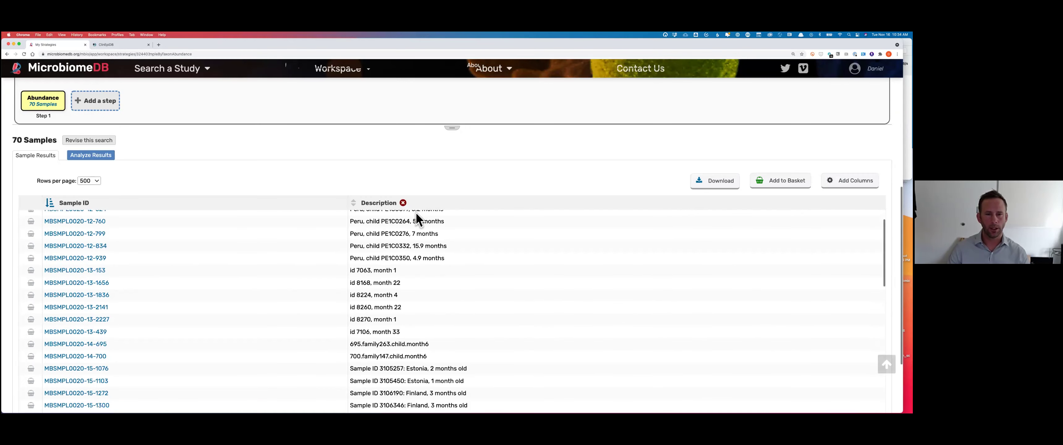
scroll(429, 198, "up", 3)
left_click(432, 191)
scroll(433, 192, "down", 2)
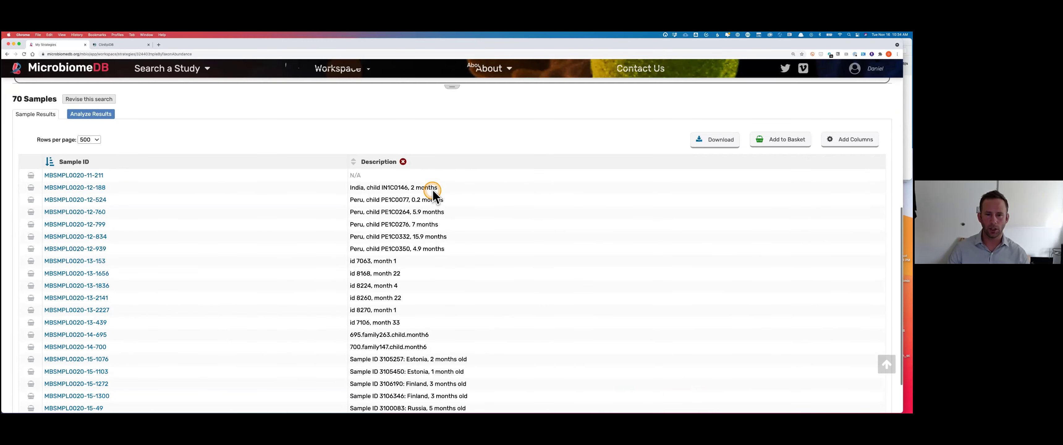
scroll(433, 193, "down", 2)
scroll(392, 226, "up", 3)
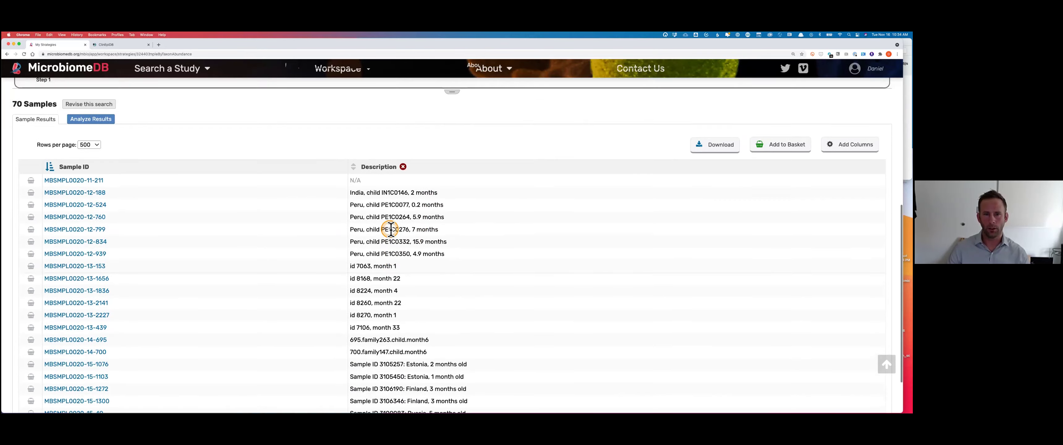
scroll(390, 229, "down", 1)
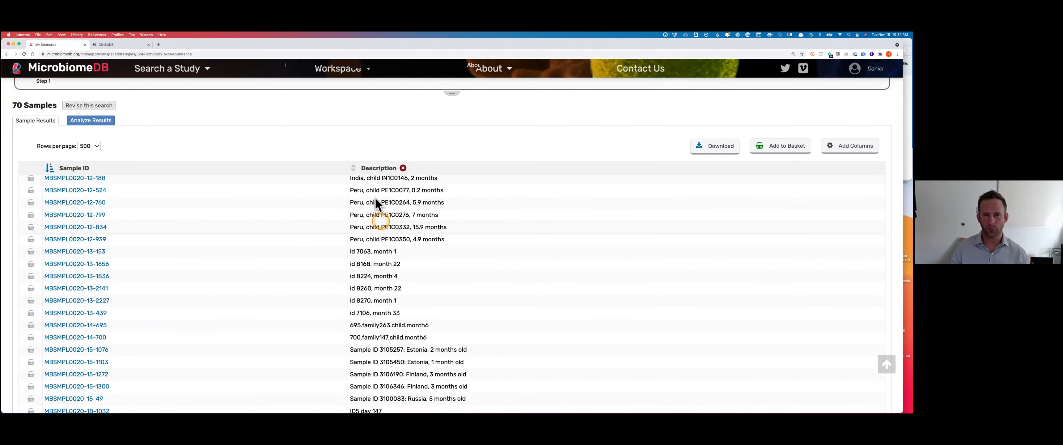
scroll(374, 207, "up", 1)
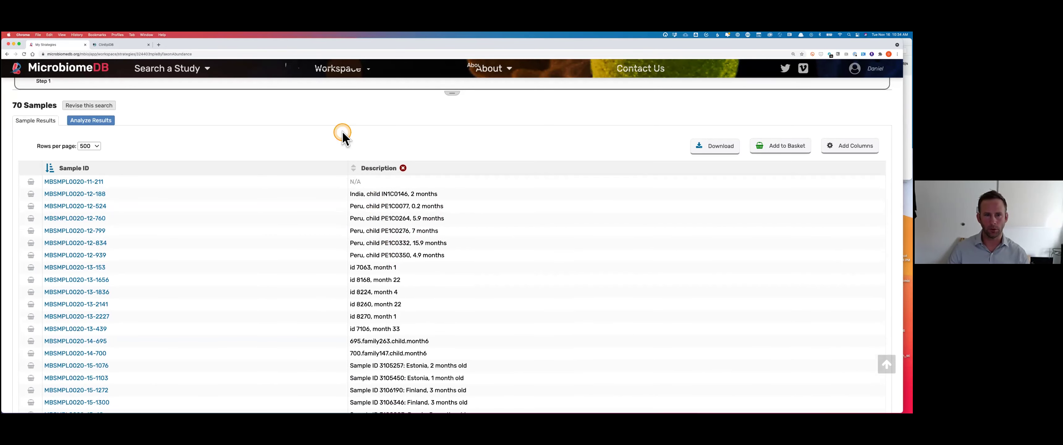
scroll(343, 132, "down", 3)
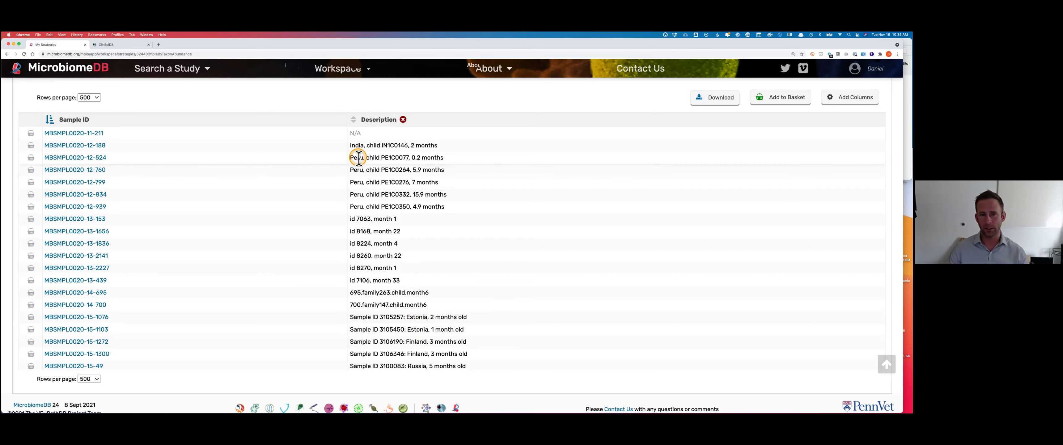
left_click(99, 234)
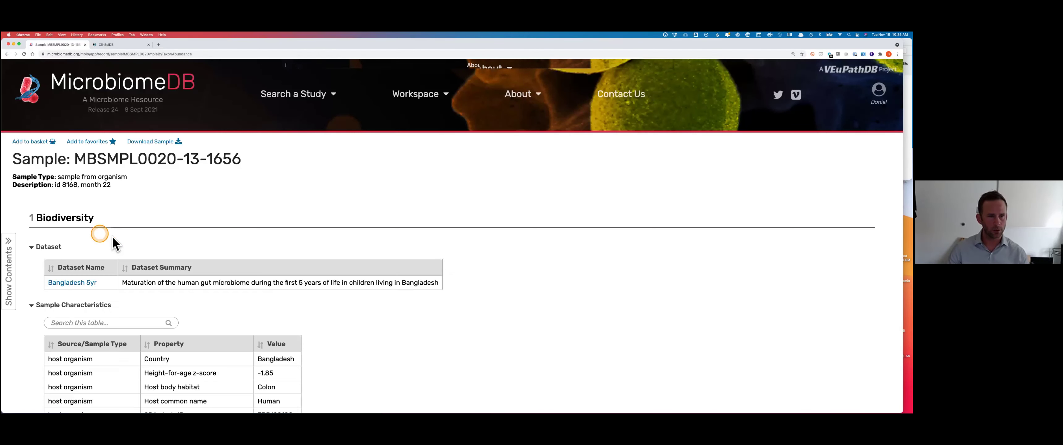
left_click(6, 54)
left_click(309, 204)
scroll(342, 284, "down", 5)
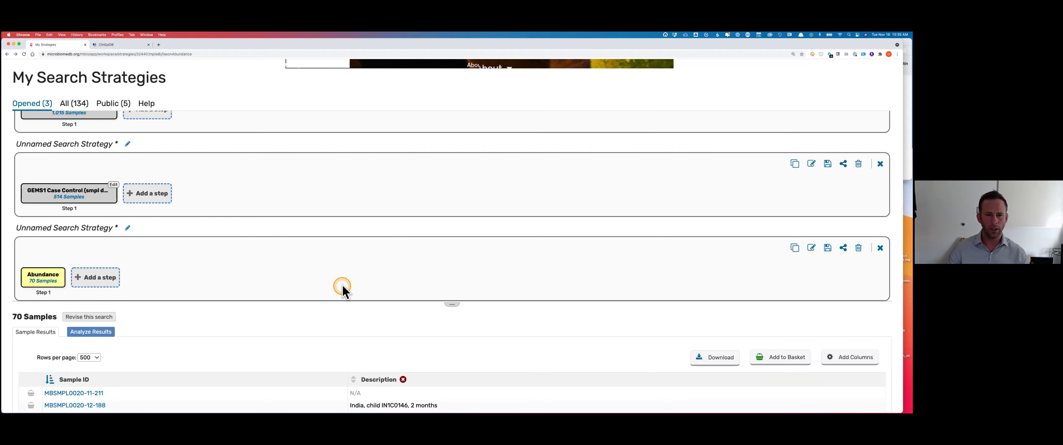
scroll(342, 284, "down", 10)
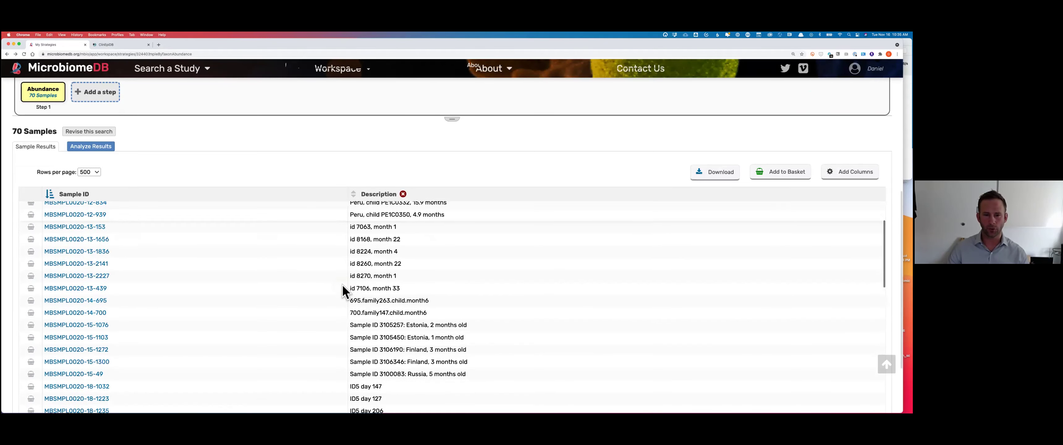
scroll(342, 284, "down", 5)
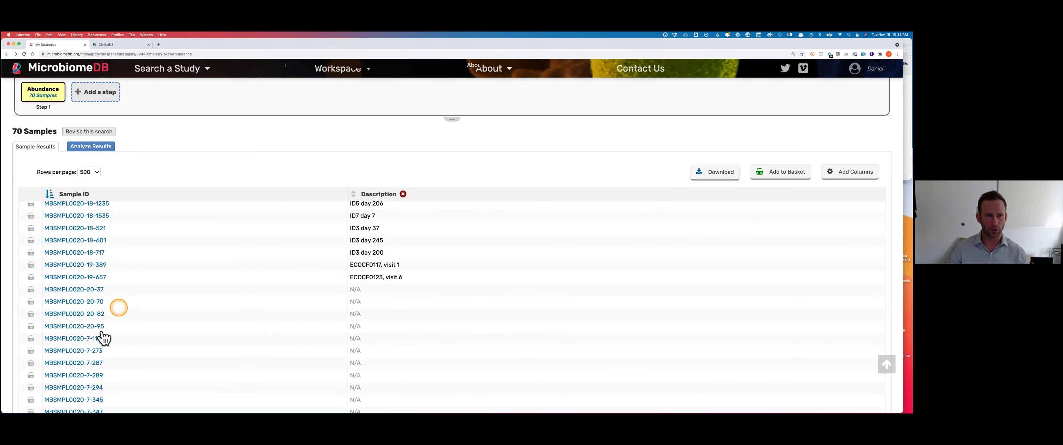
left_click(96, 327)
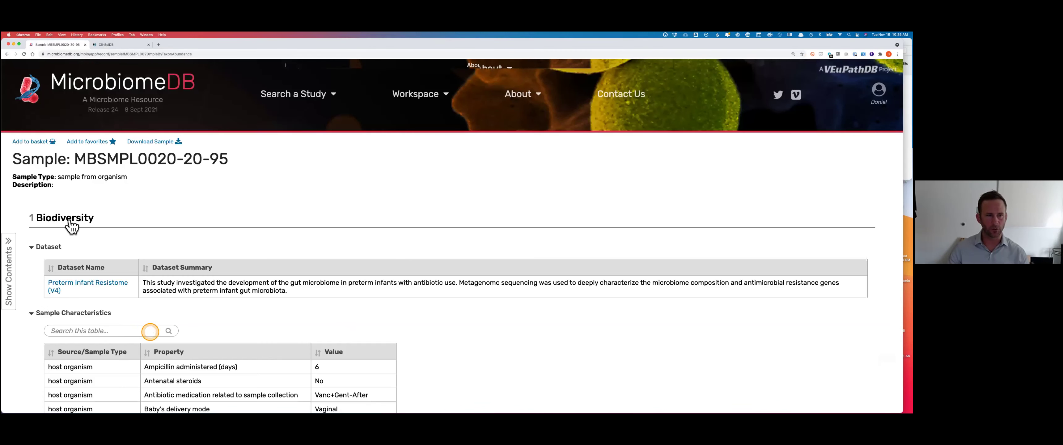
scroll(73, 235, "down", 2)
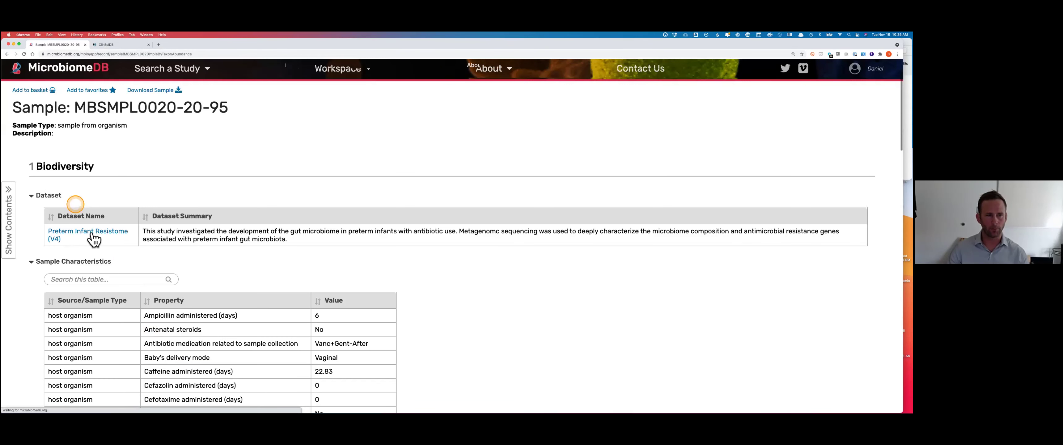
left_click(7, 54)
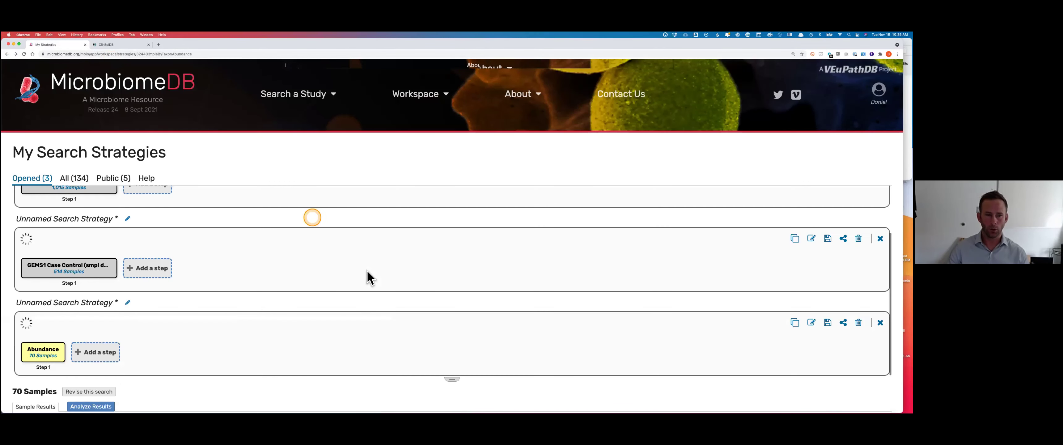
scroll(368, 270, "down", 4)
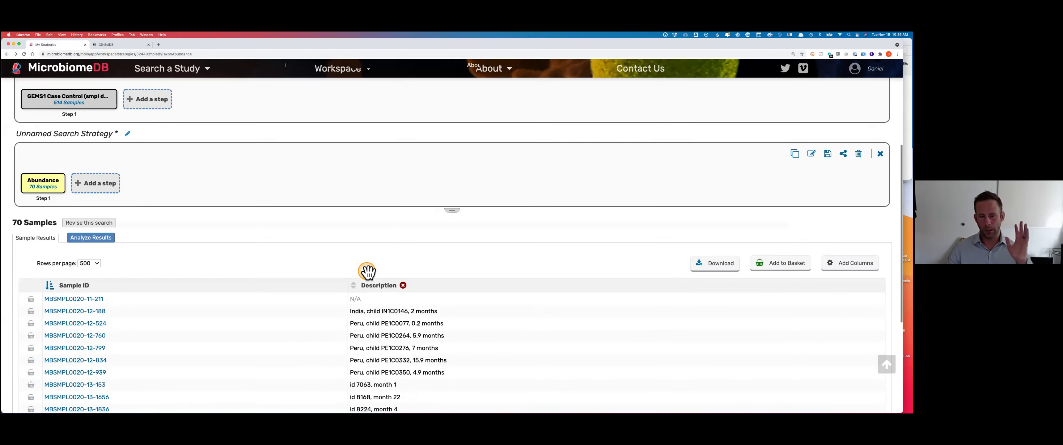
scroll(368, 272, "down", 1)
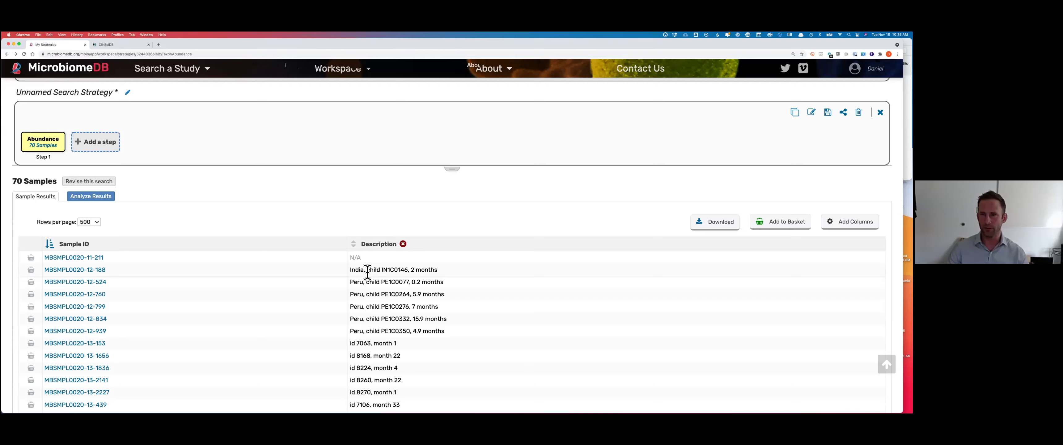
scroll(368, 272, "down", 3)
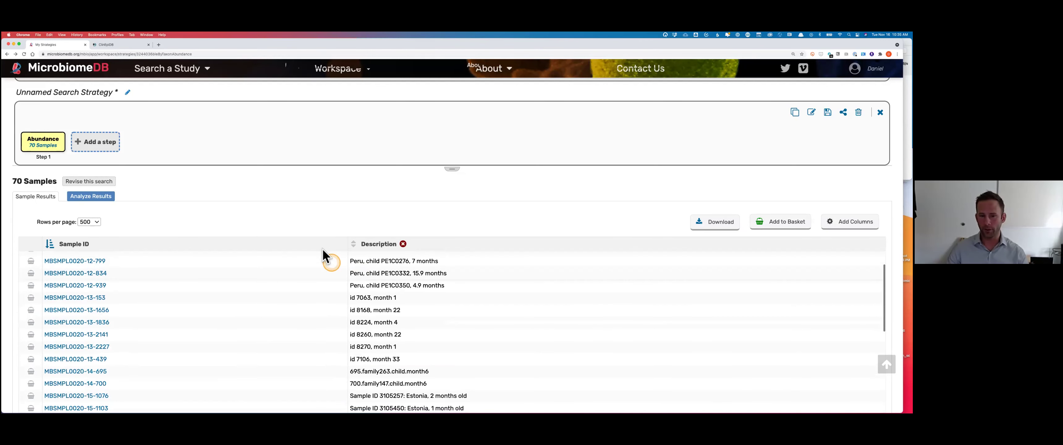
left_click(311, 224)
scroll(311, 224, "down", 8)
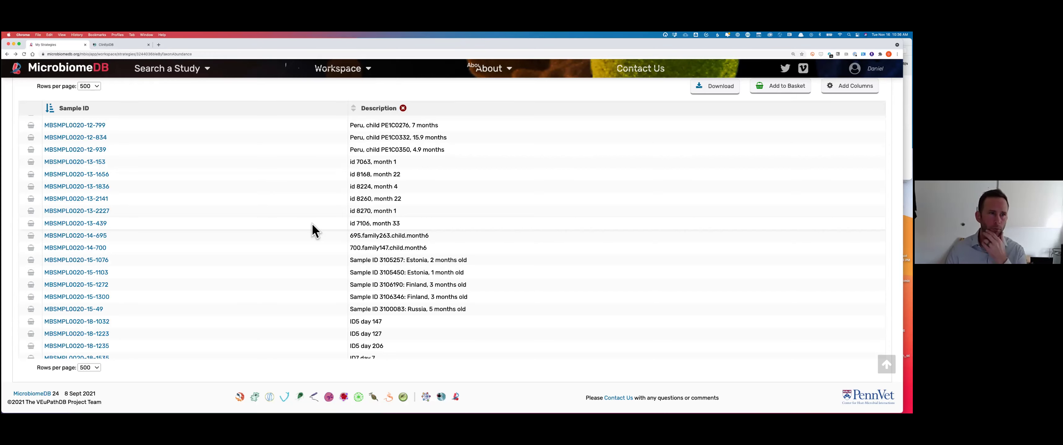
scroll(314, 229, "up", 10)
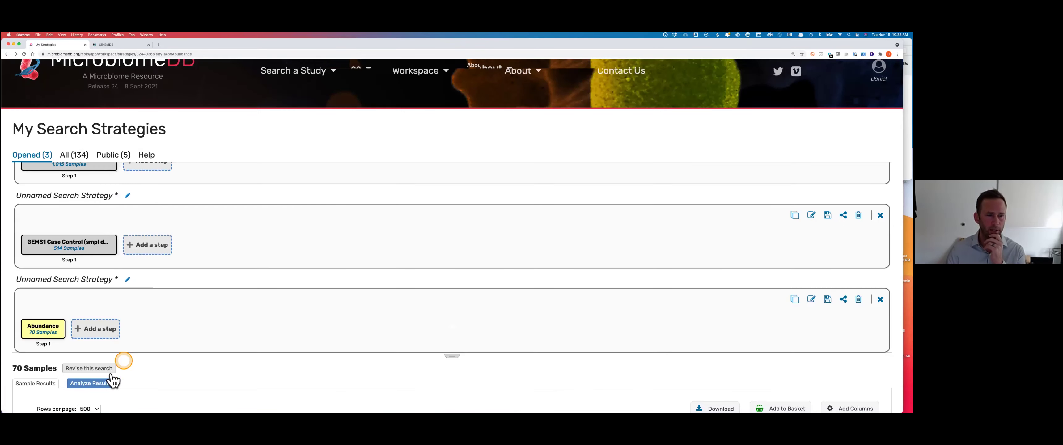
Step: Open Analyze Results for the 70 samples and scroll through the New Analysis tool grid
left_click(110, 383)
scroll(232, 320, "down", 3)
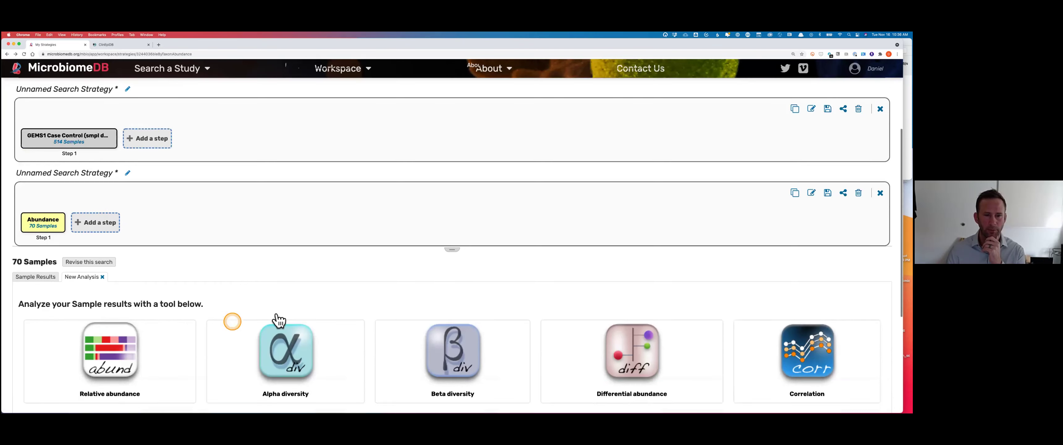
scroll(233, 321, "down", 2)
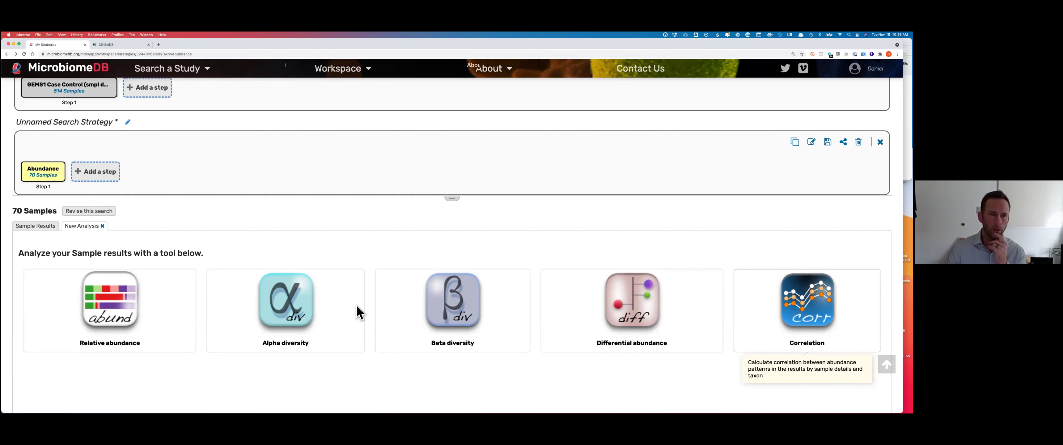
scroll(188, 318, "up", 1)
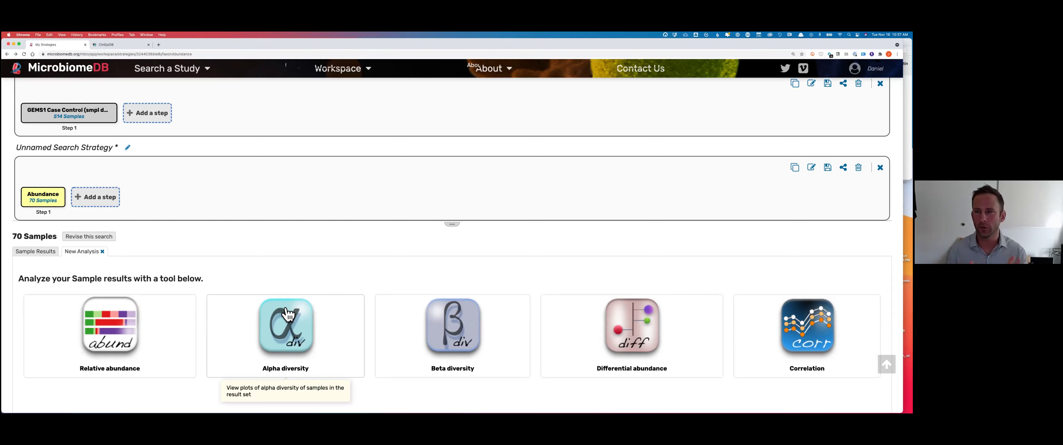
left_click(621, 91)
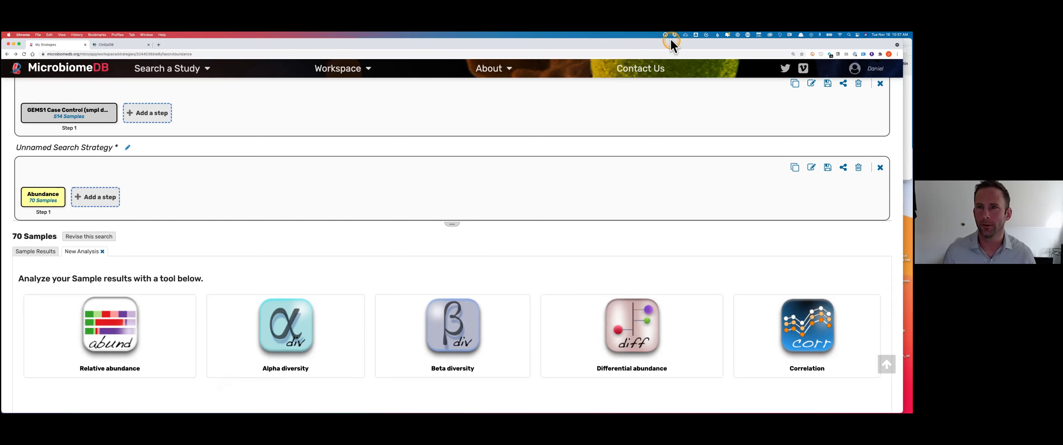
left_click(669, 53)
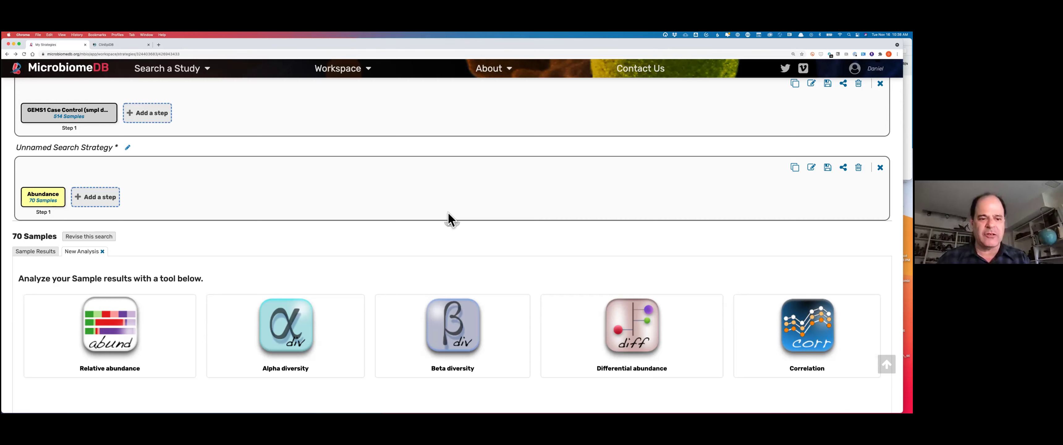
left_click(425, 112)
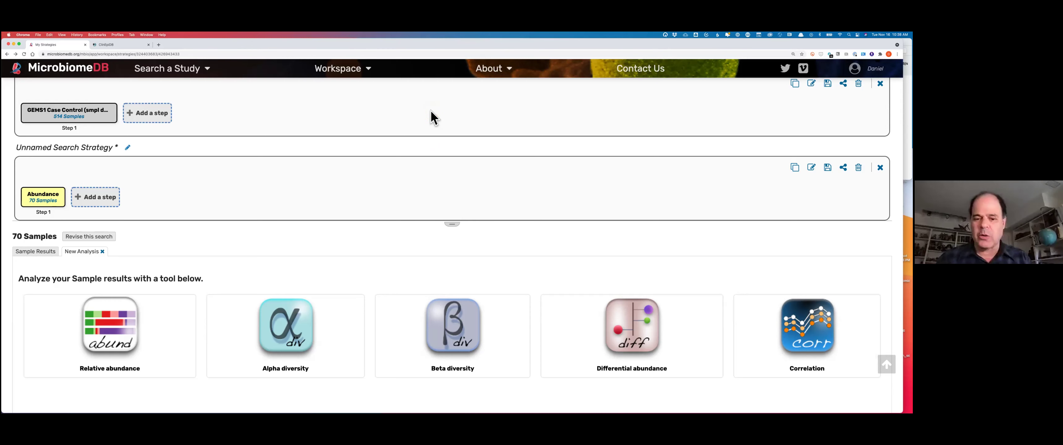
left_click(456, 302)
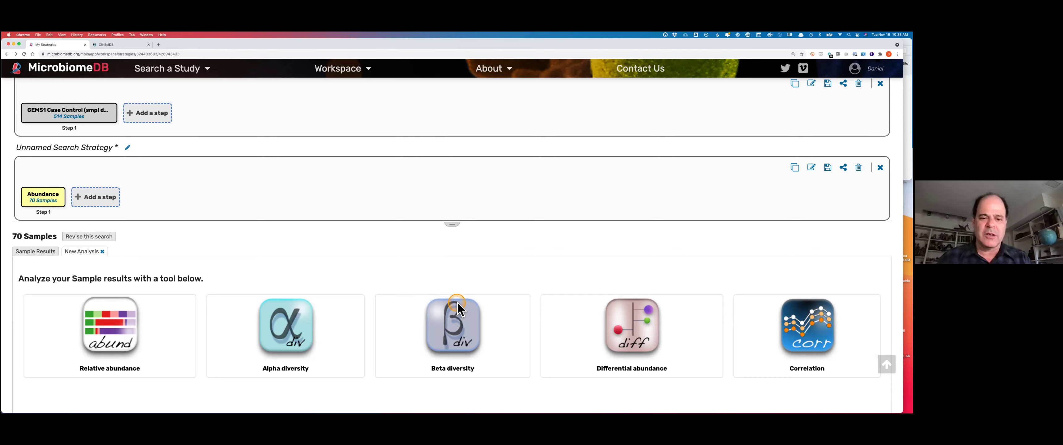
left_click(212, 198)
scroll(211, 197, "up", 2)
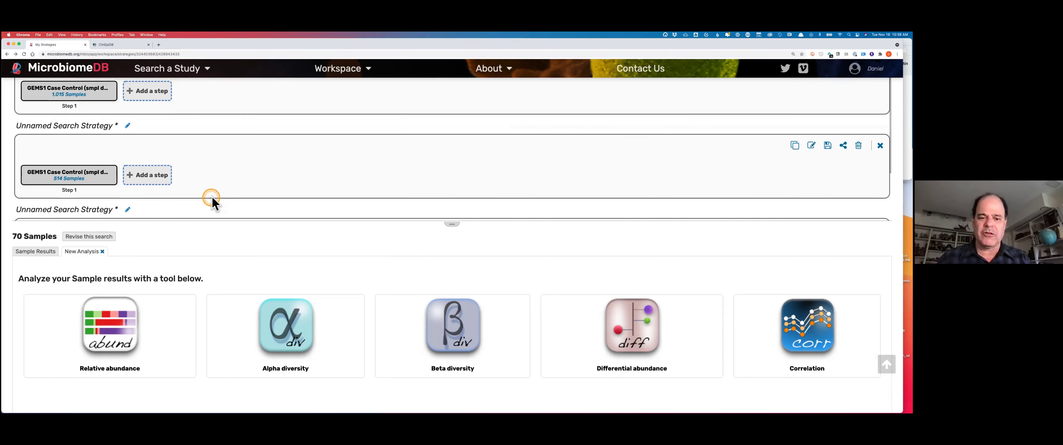
scroll(212, 196, "up", 3)
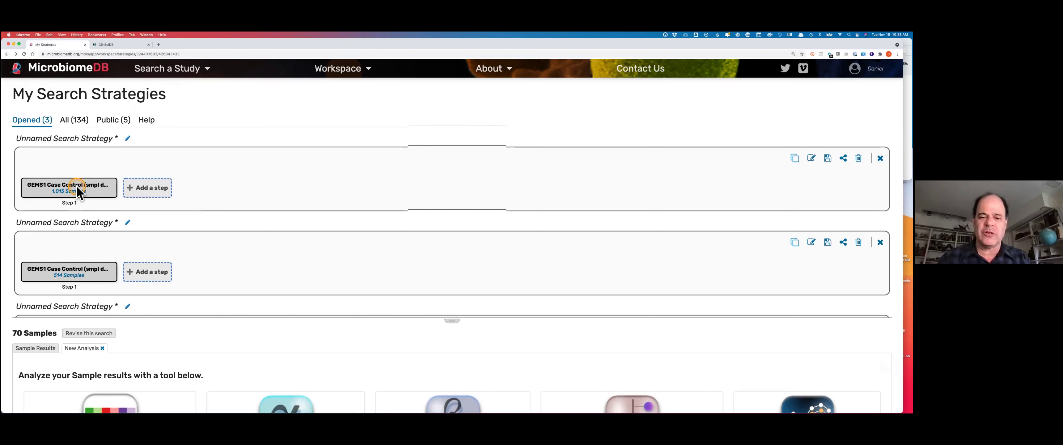